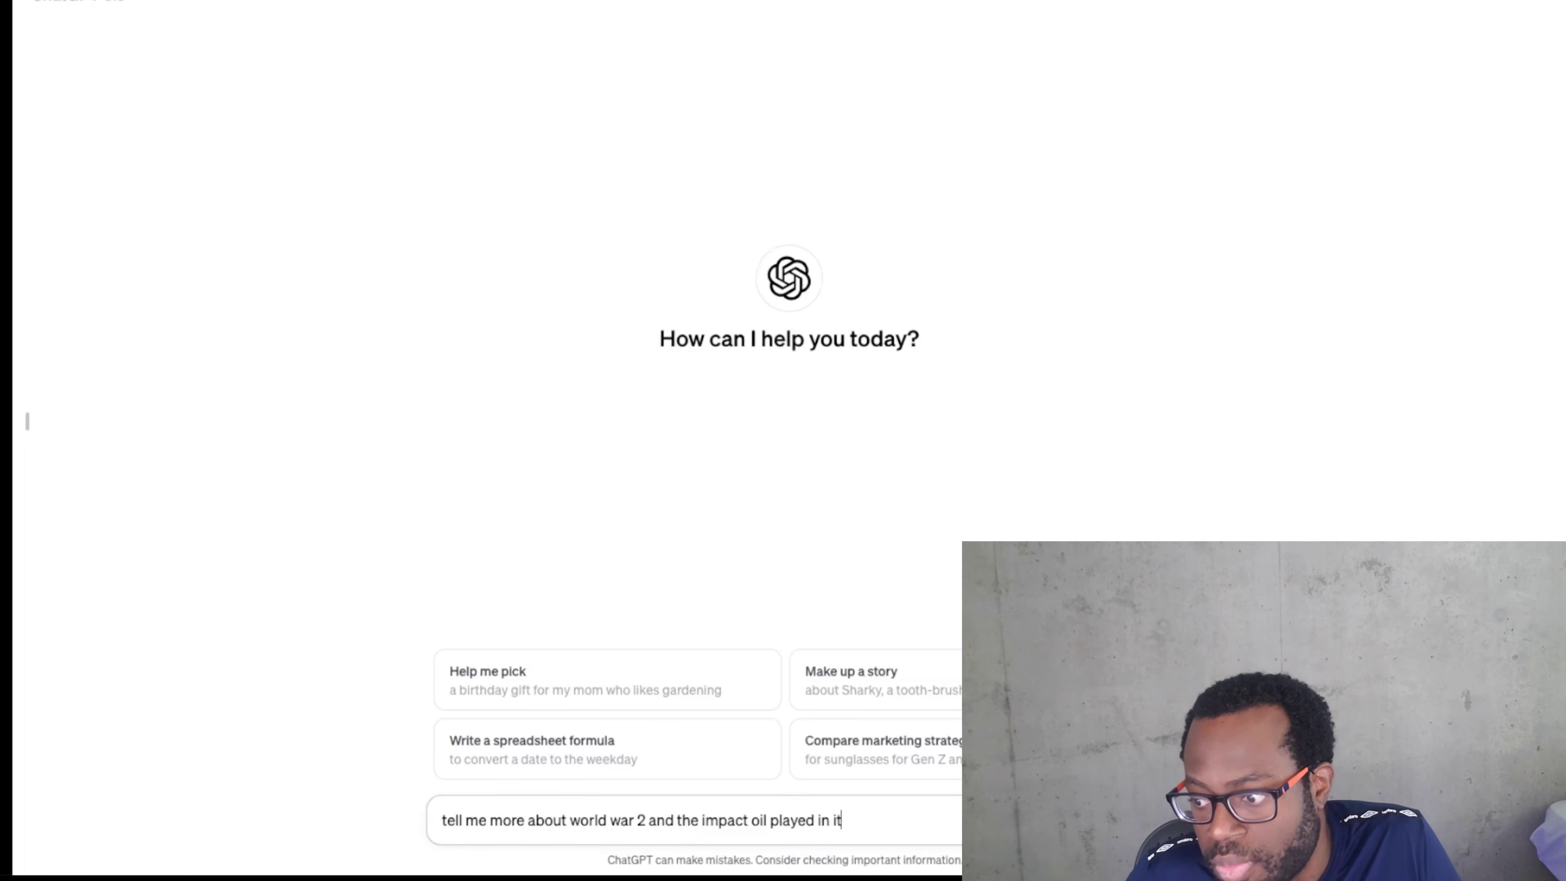
# Submit the question about World War 2 and the impact oil played in it, and read through the answer.
pyautogui.press('Return')
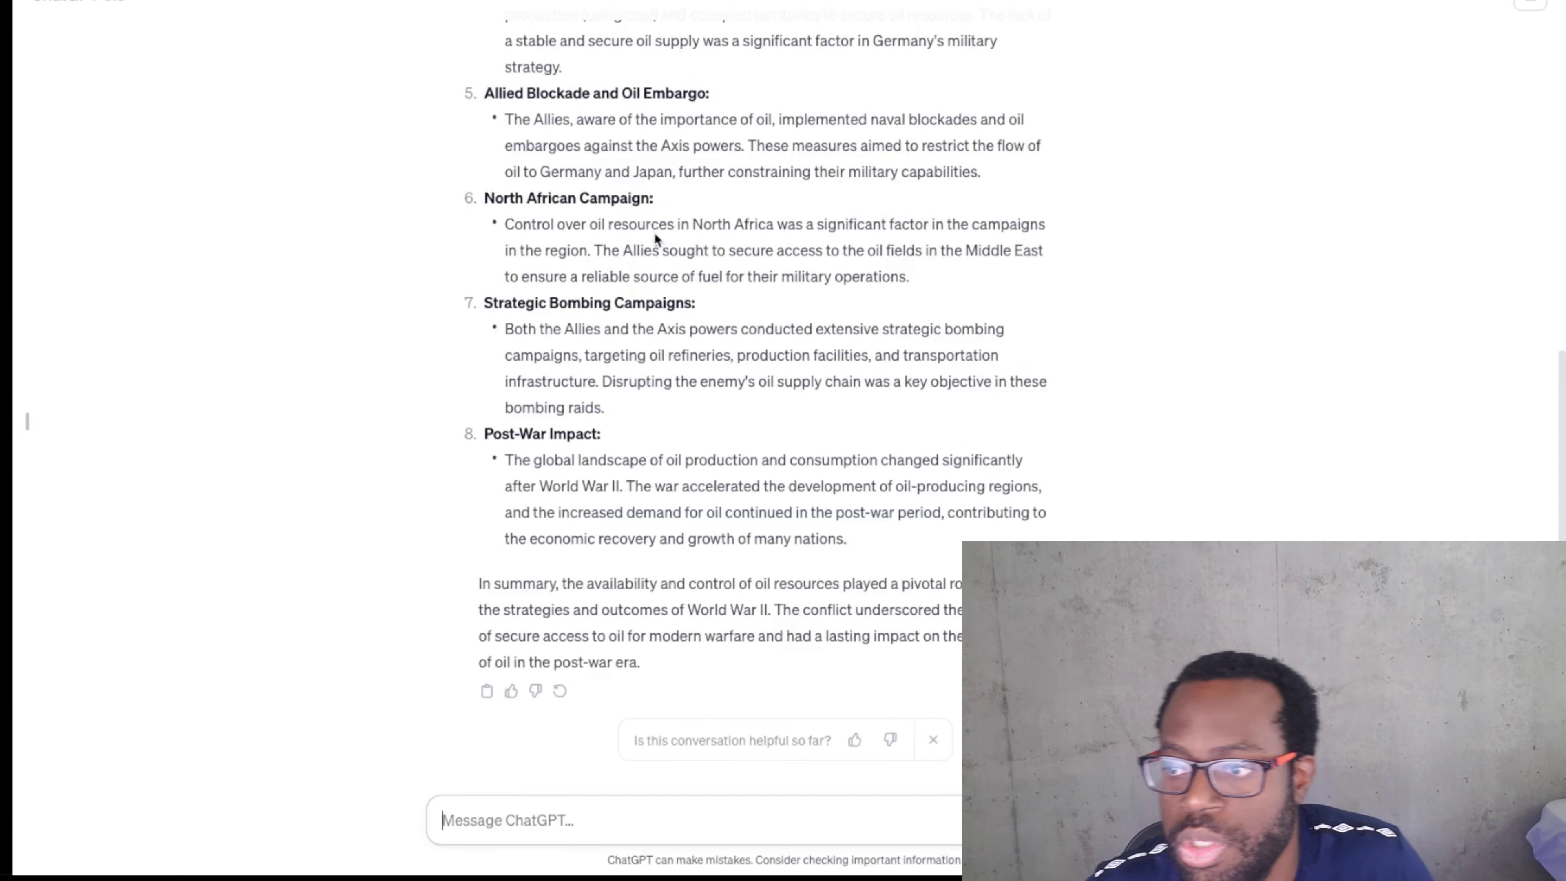
pyautogui.scroll(10, 654, 233)
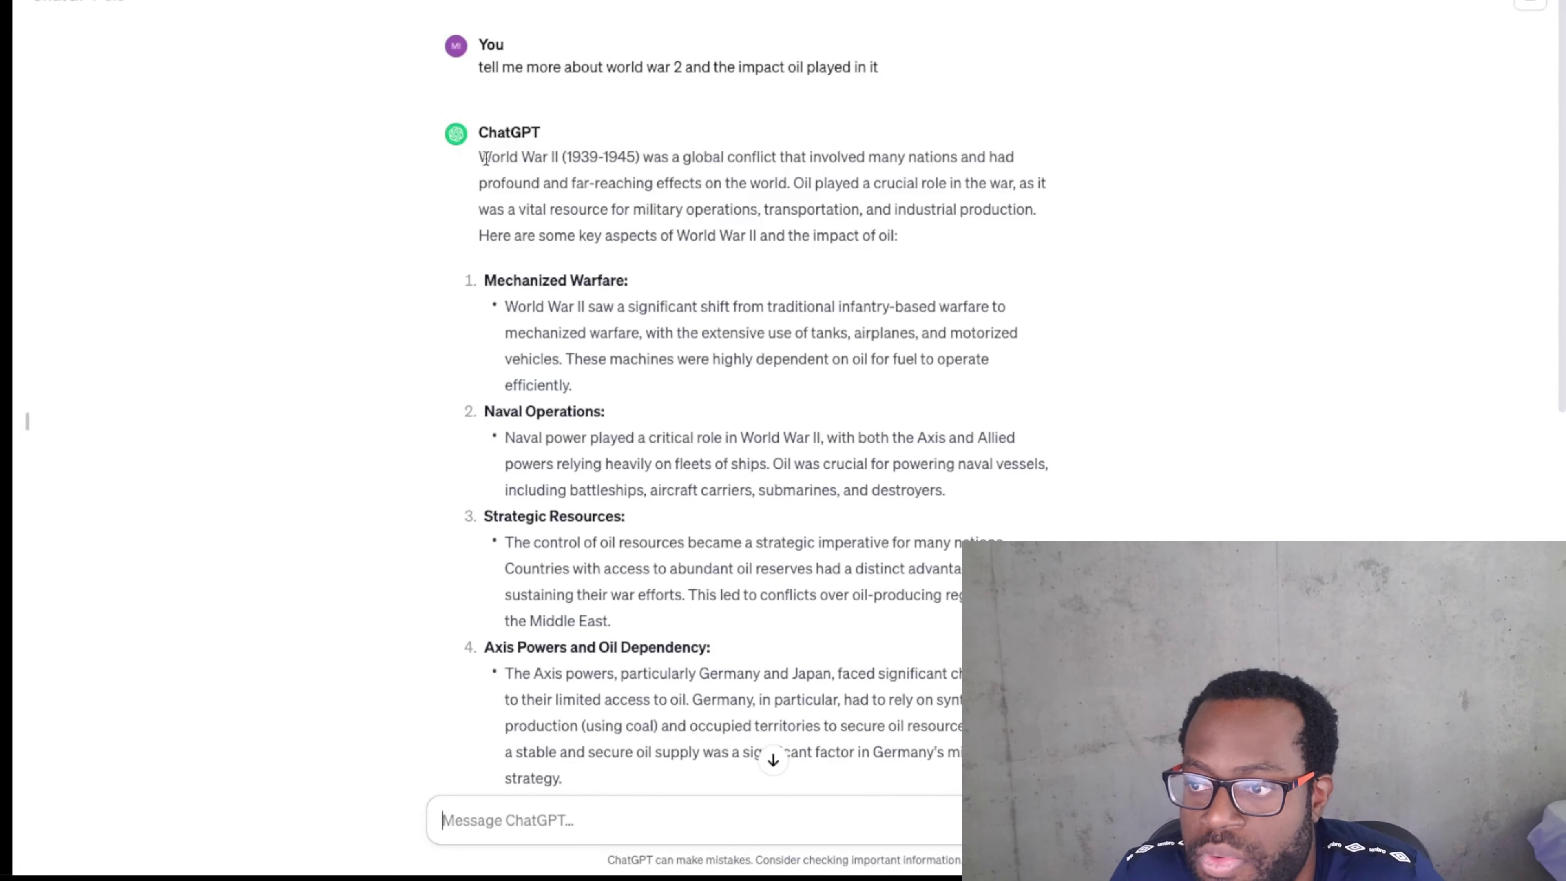
pyautogui.moveTo(480, 156); pyautogui.dragTo(860, 191)
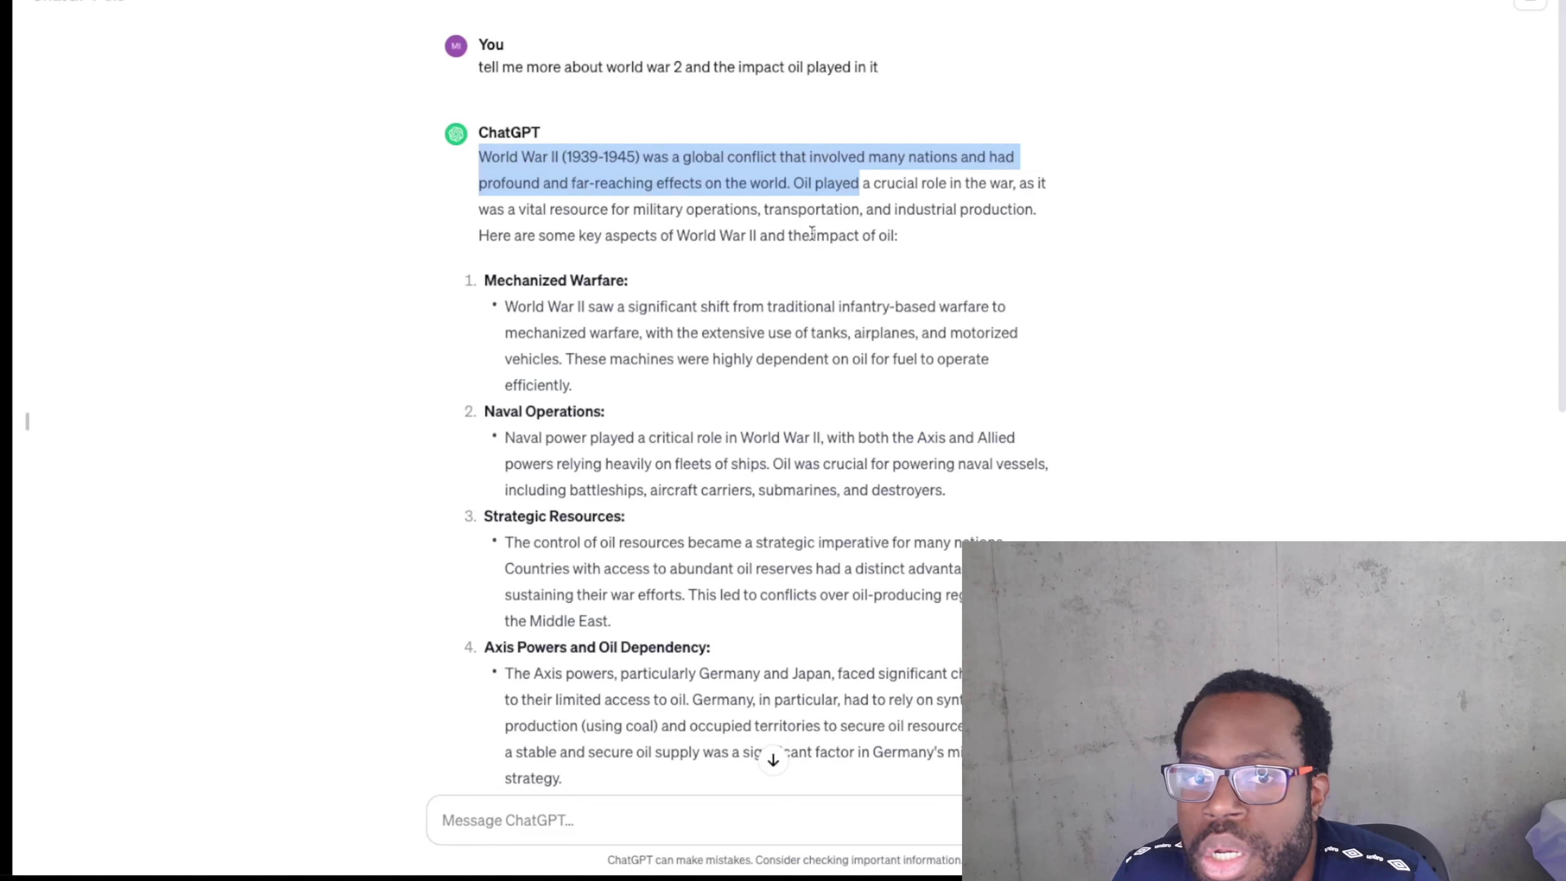
pyautogui.scroll(-5, 641, 182)
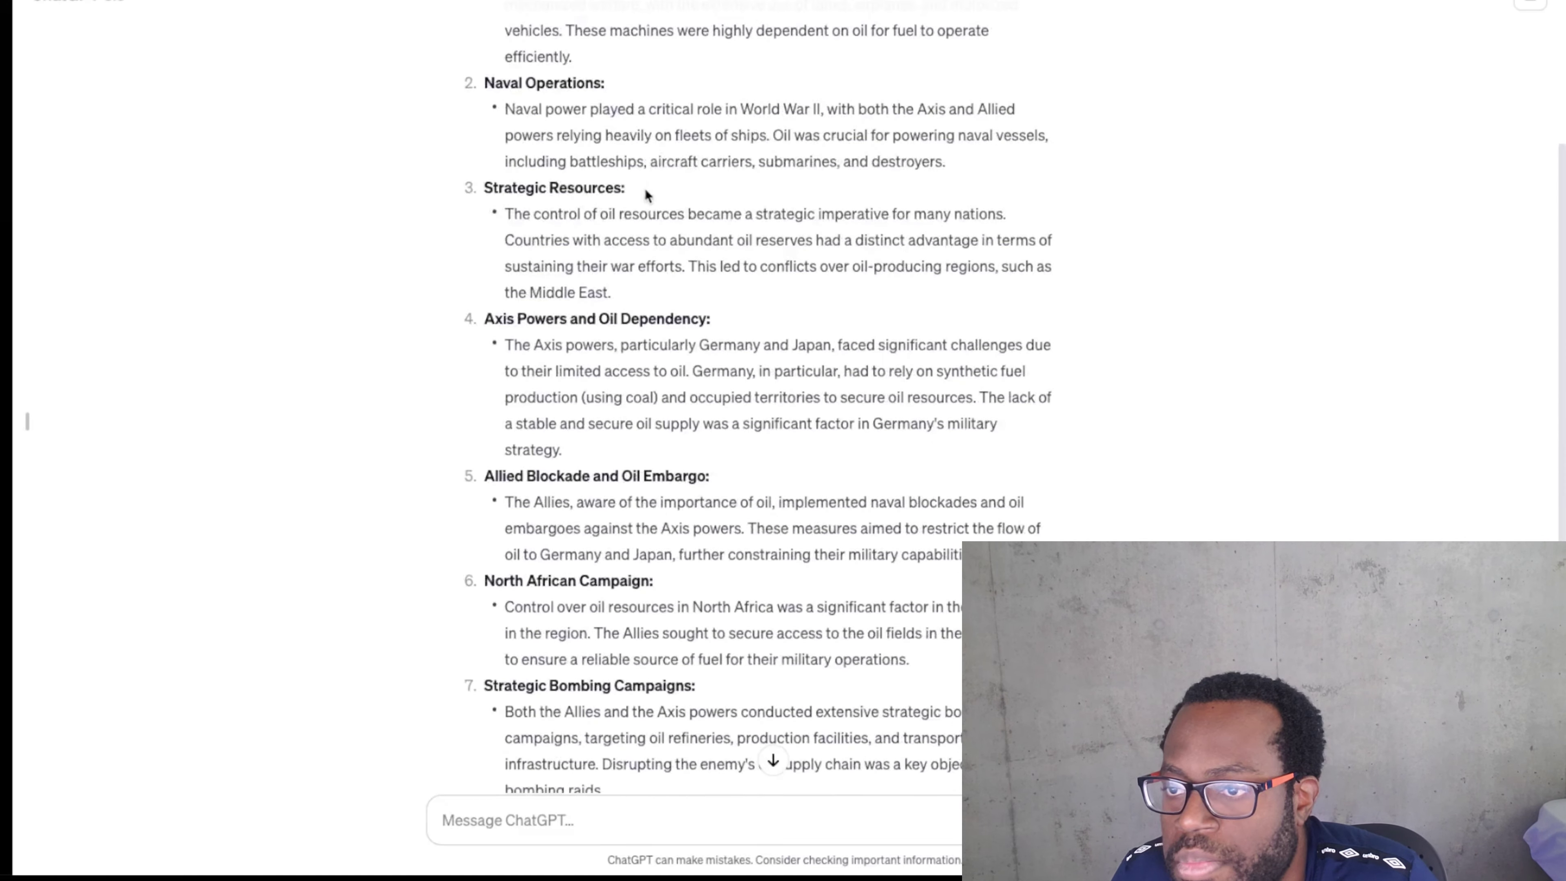
pyautogui.scroll(-6, 647, 195)
# View the available ChatGPT model versions, then close the list without switching and return to the answer's summary.
pyautogui.click(132, 6)
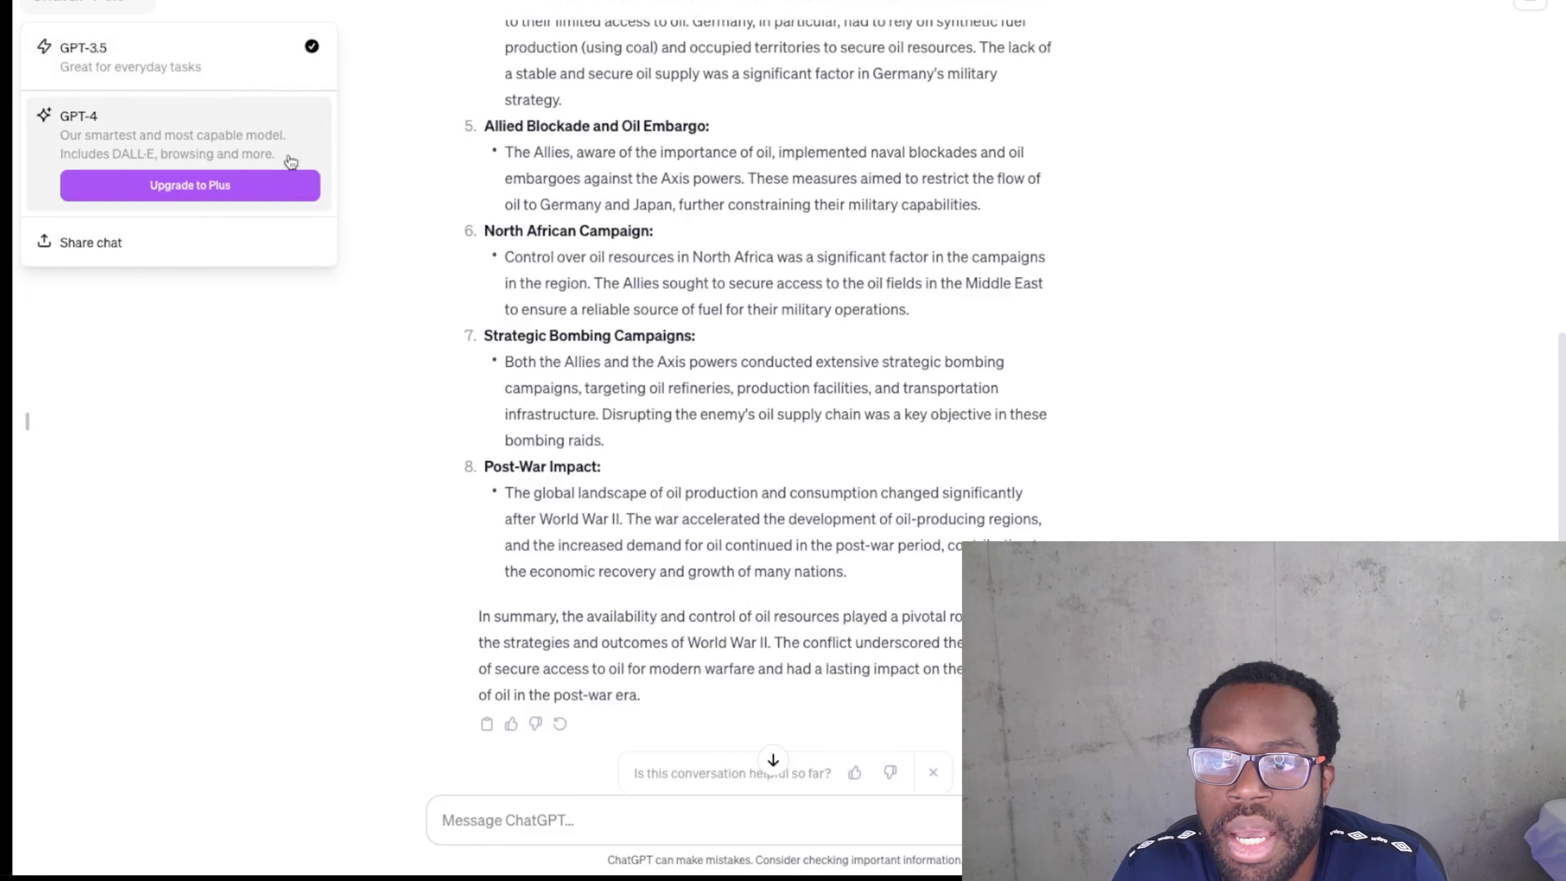
pyautogui.click(462, 209)
pyautogui.scroll(1, 621, 92)
pyautogui.scroll(-2, 619, 124)
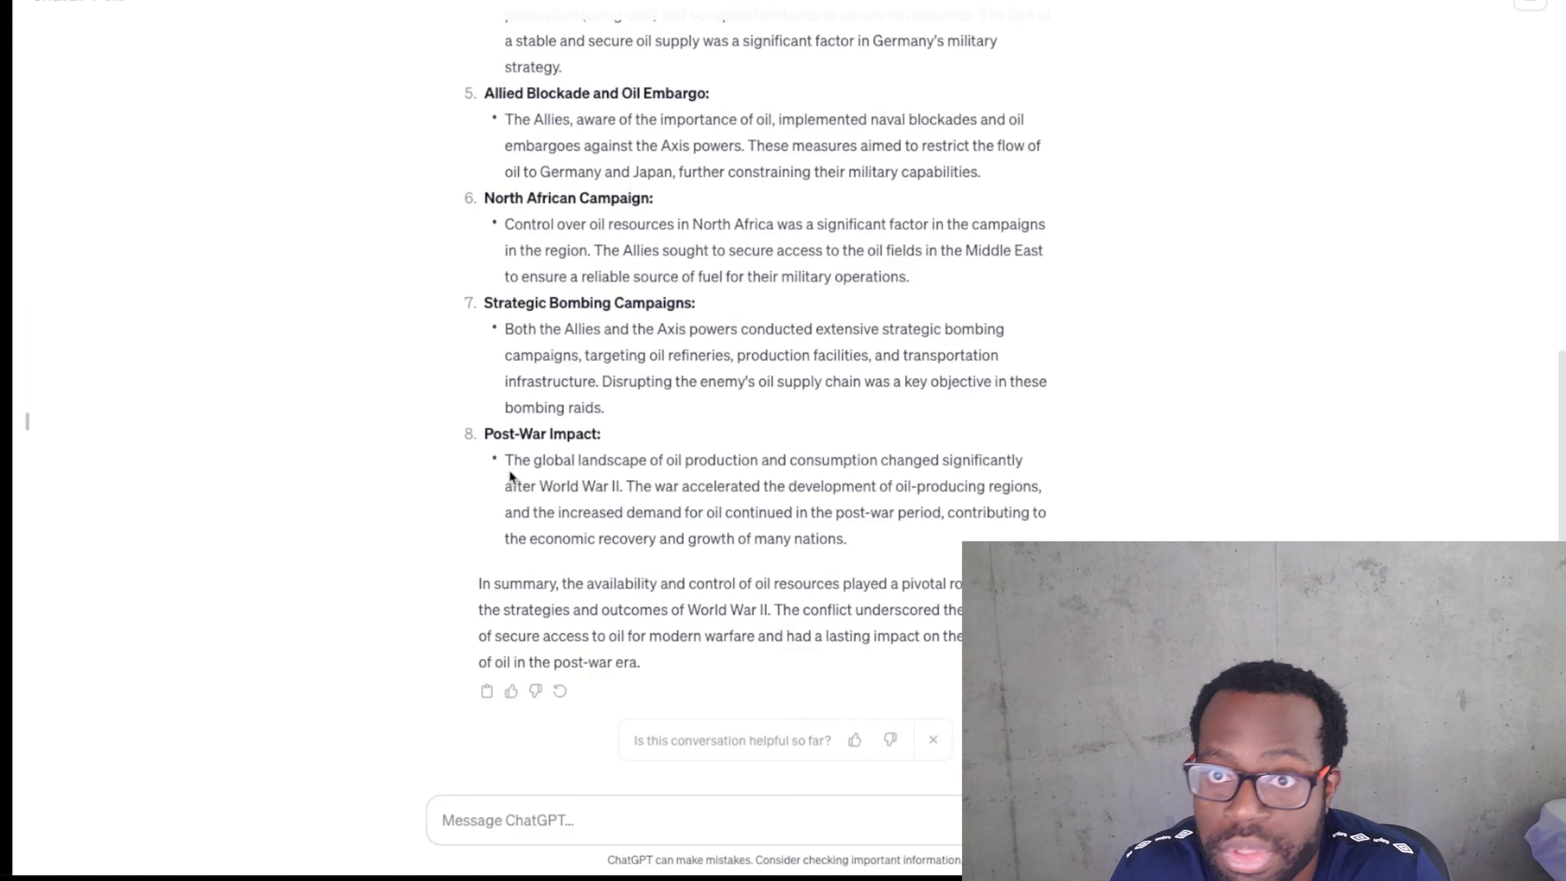
# Review the answer's numbered points, highlighting the Allied Blockade and Oil Embargo and Strategic Resources headings.
pyautogui.scroll(4, 651, 212)
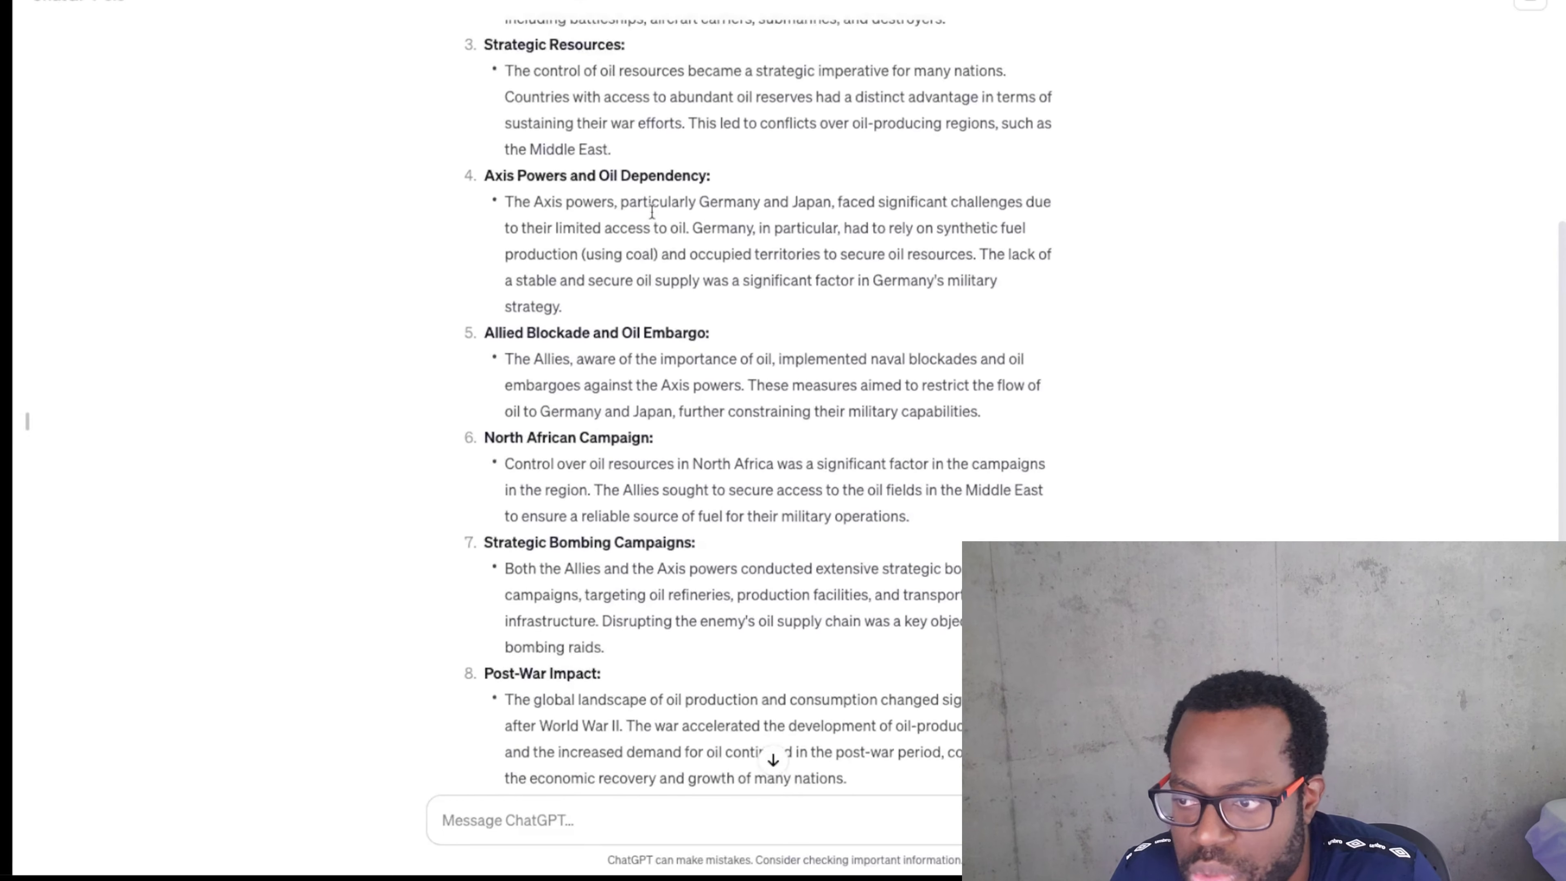
pyautogui.scroll(2, 537, 222)
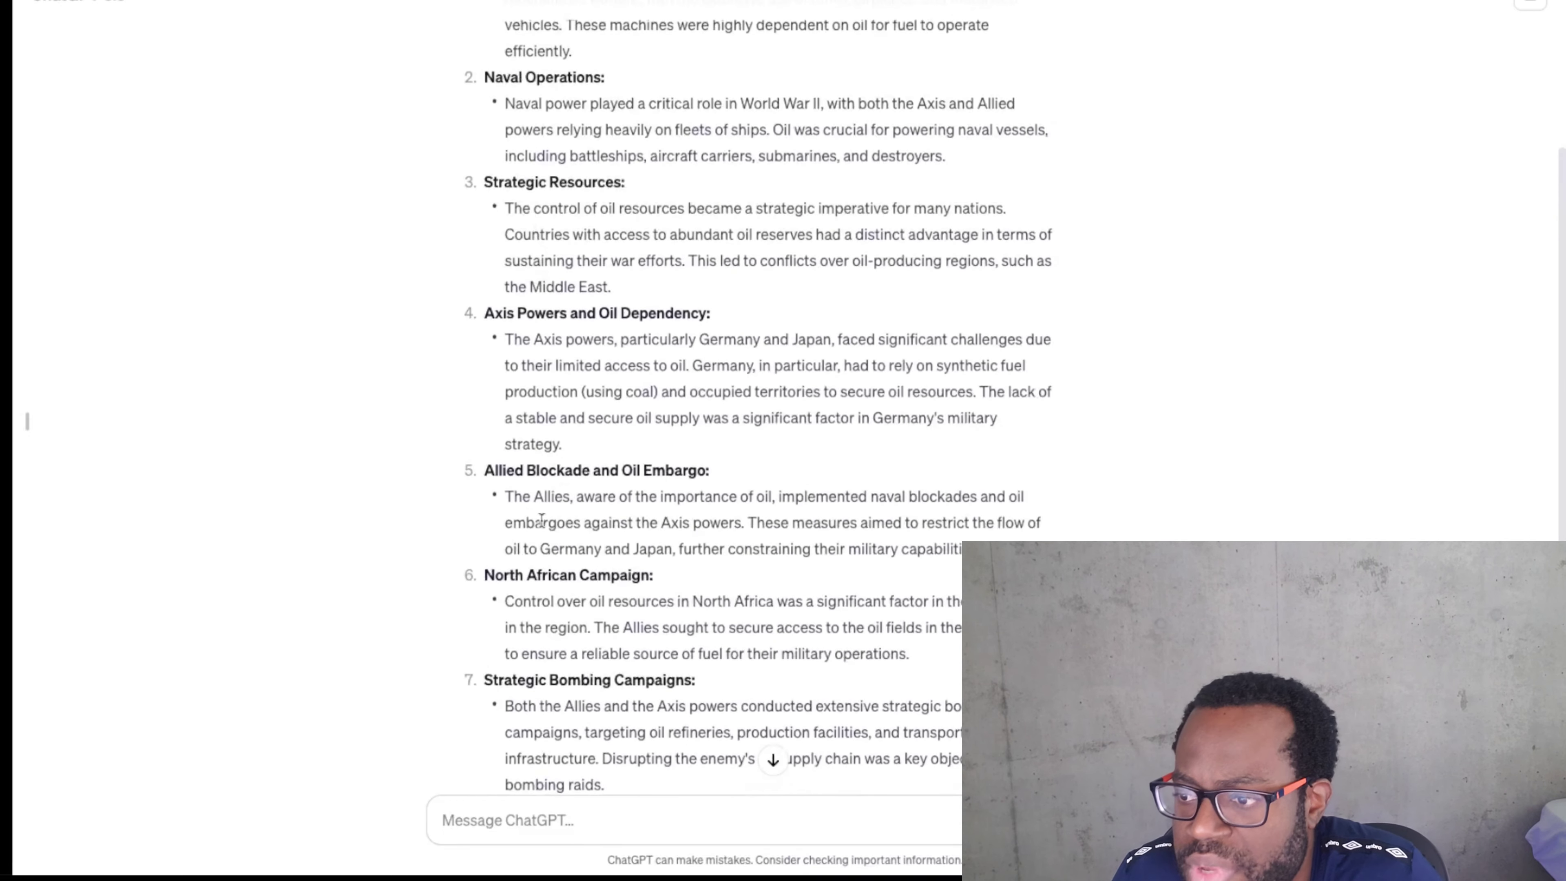
pyautogui.moveTo(495, 496); pyautogui.dragTo(669, 484)
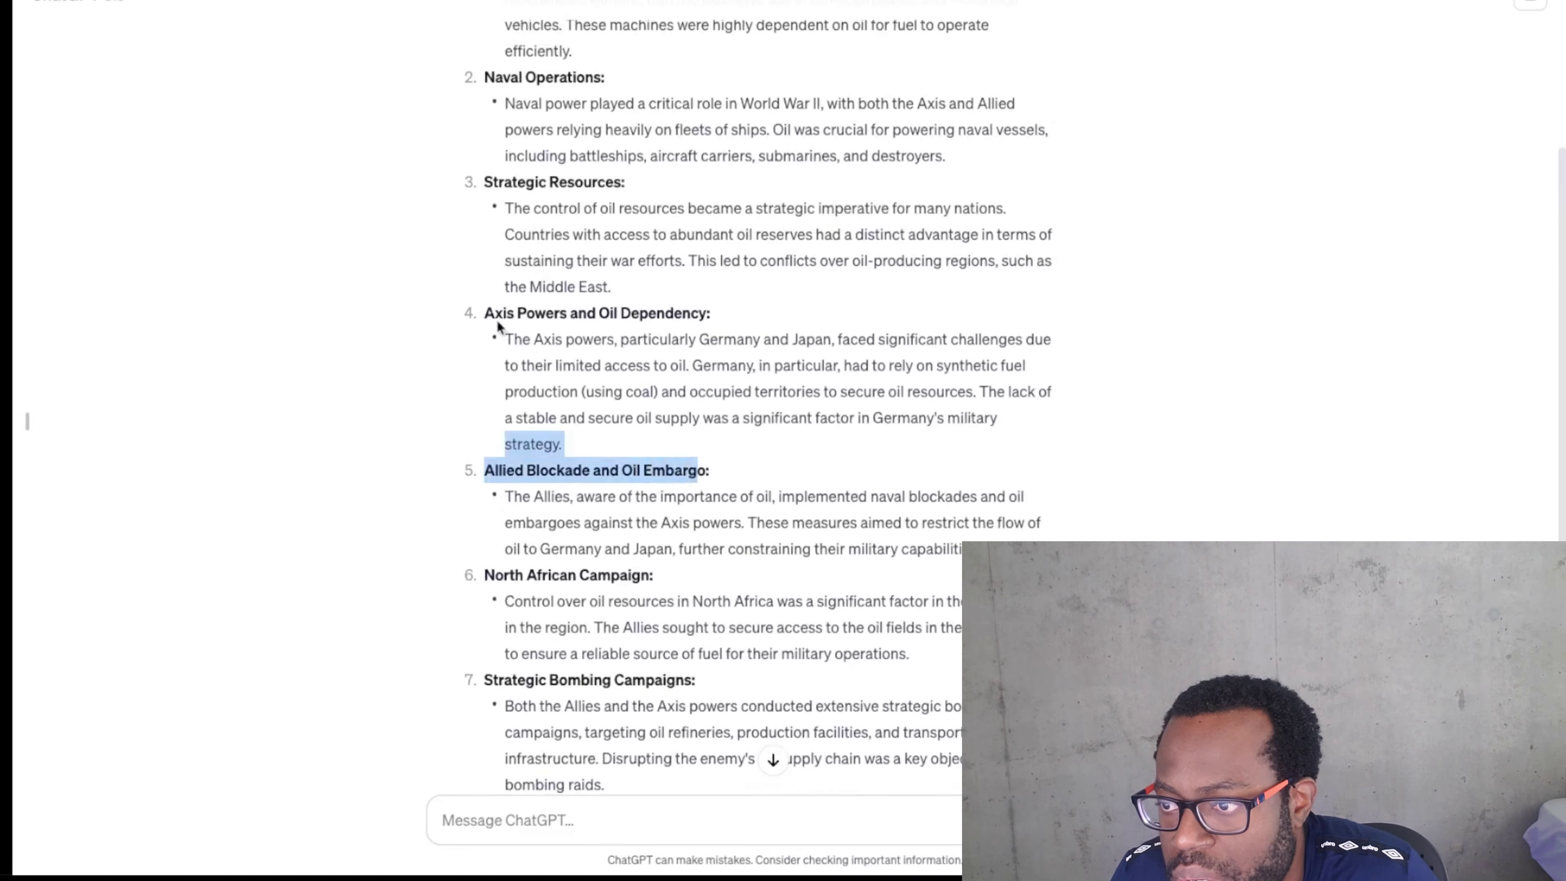
pyautogui.moveTo(485, 182); pyautogui.dragTo(624, 182)
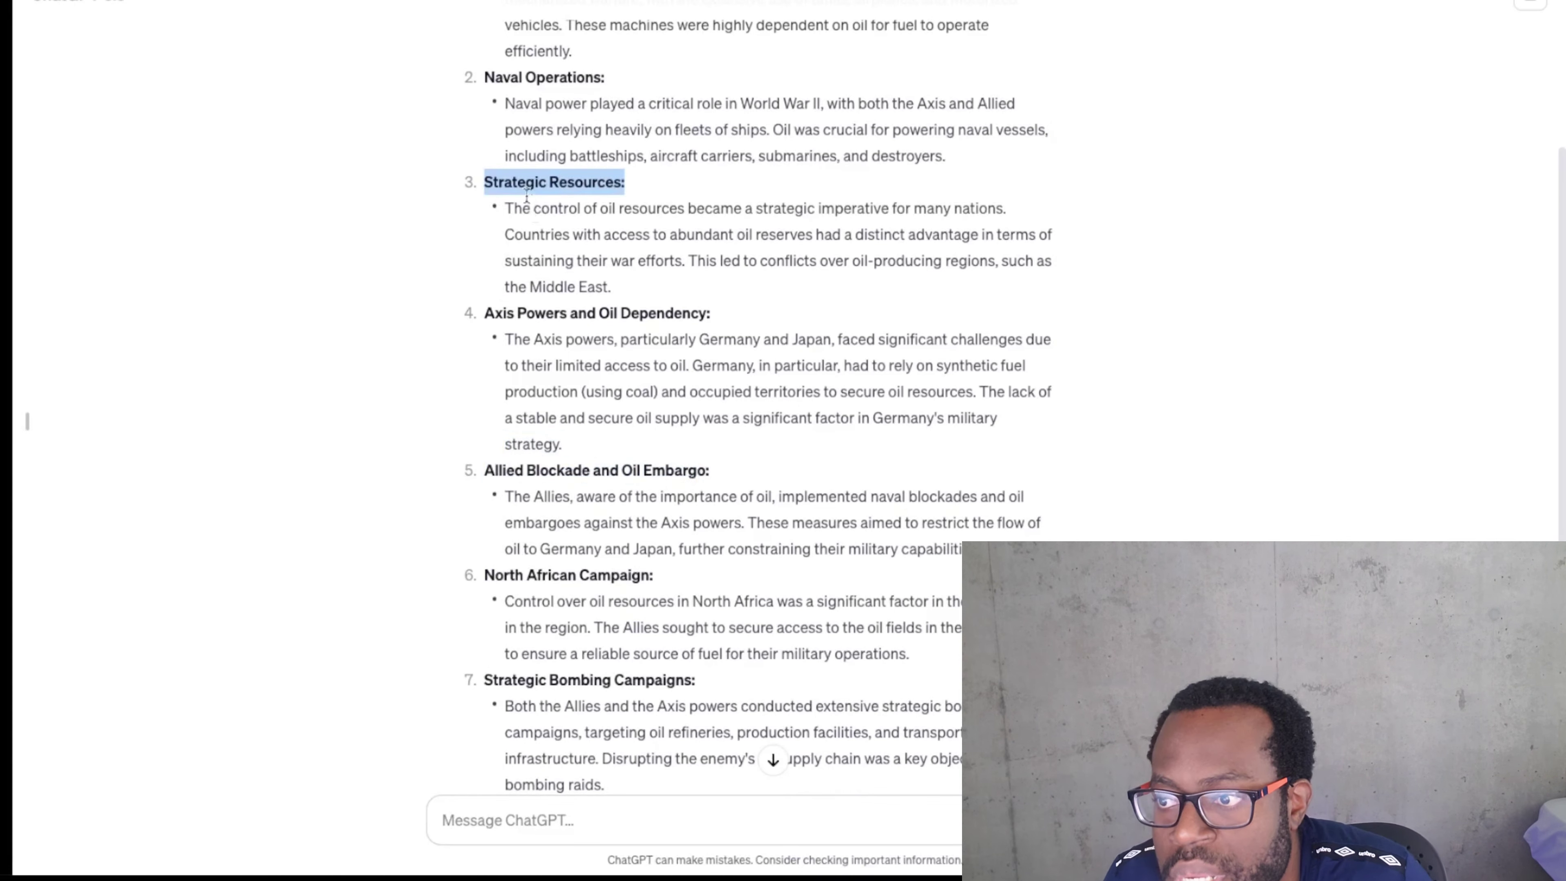
pyautogui.scroll(-5, 527, 197)
pyautogui.scroll(10, 530, 191)
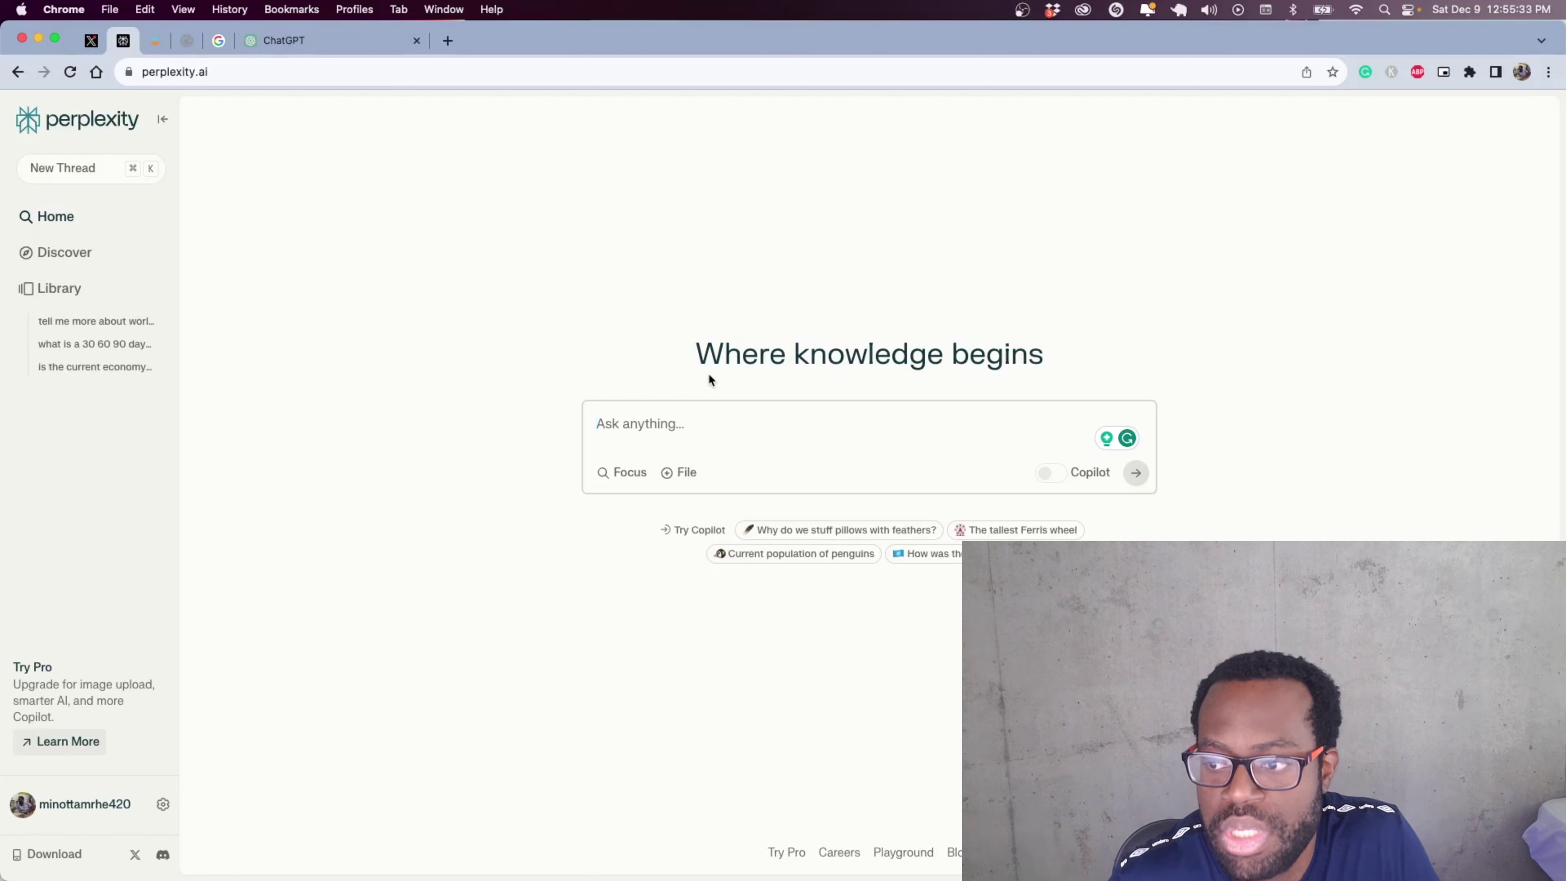
# In Perplexity, ask "tell me more about world war 2 and the impact oil played in it" and read the answer's opening sentences.
pyautogui.write('t')
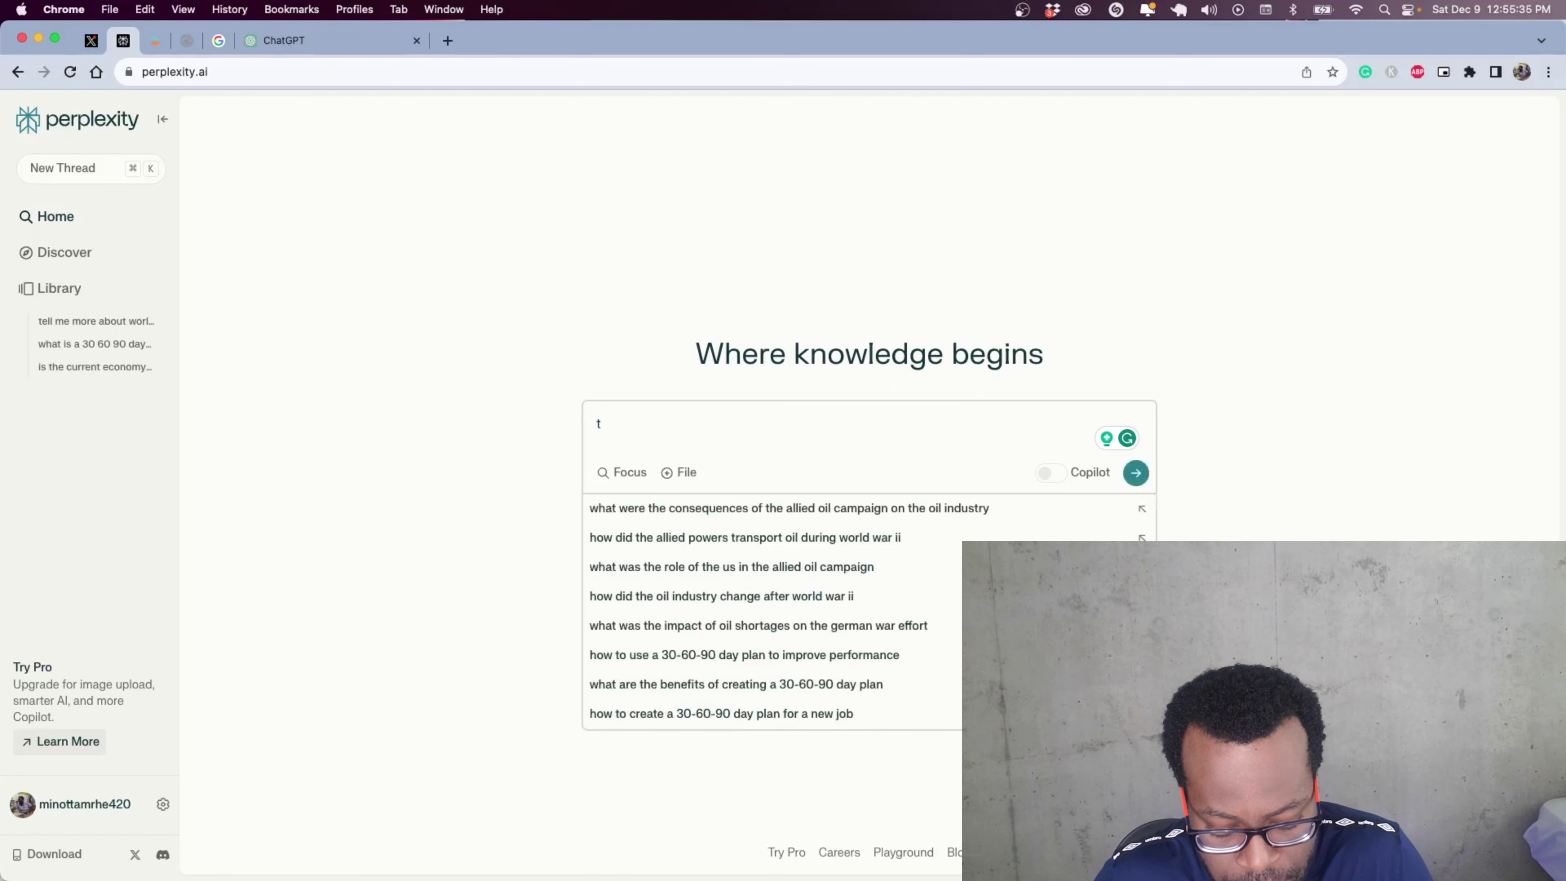
pyautogui.write('ell me more about world war 2 and the impact oil played in it')
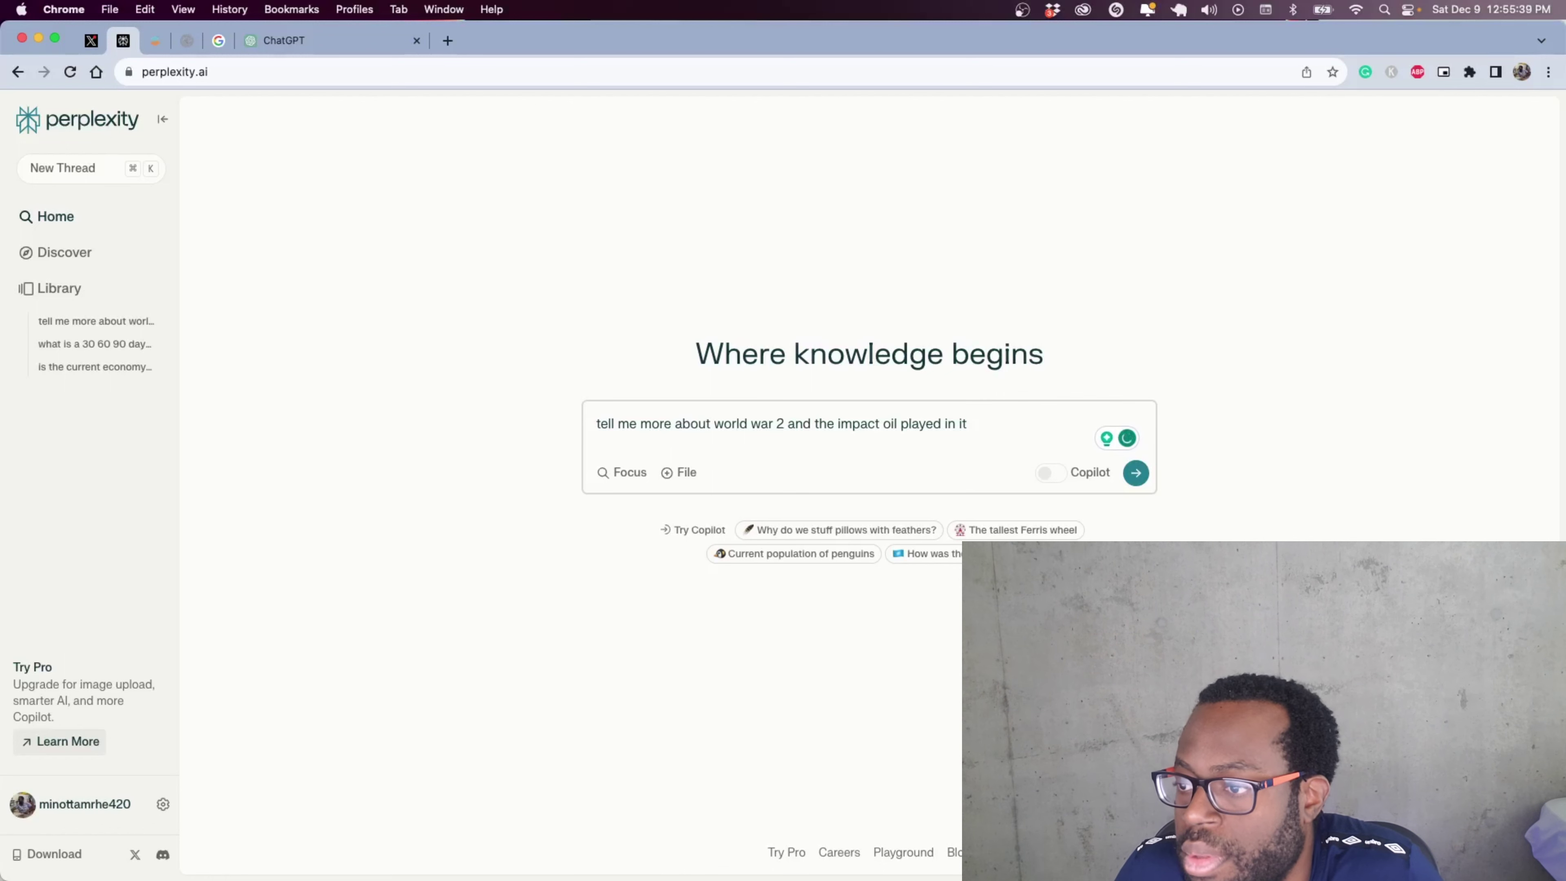
pyautogui.press('Return')
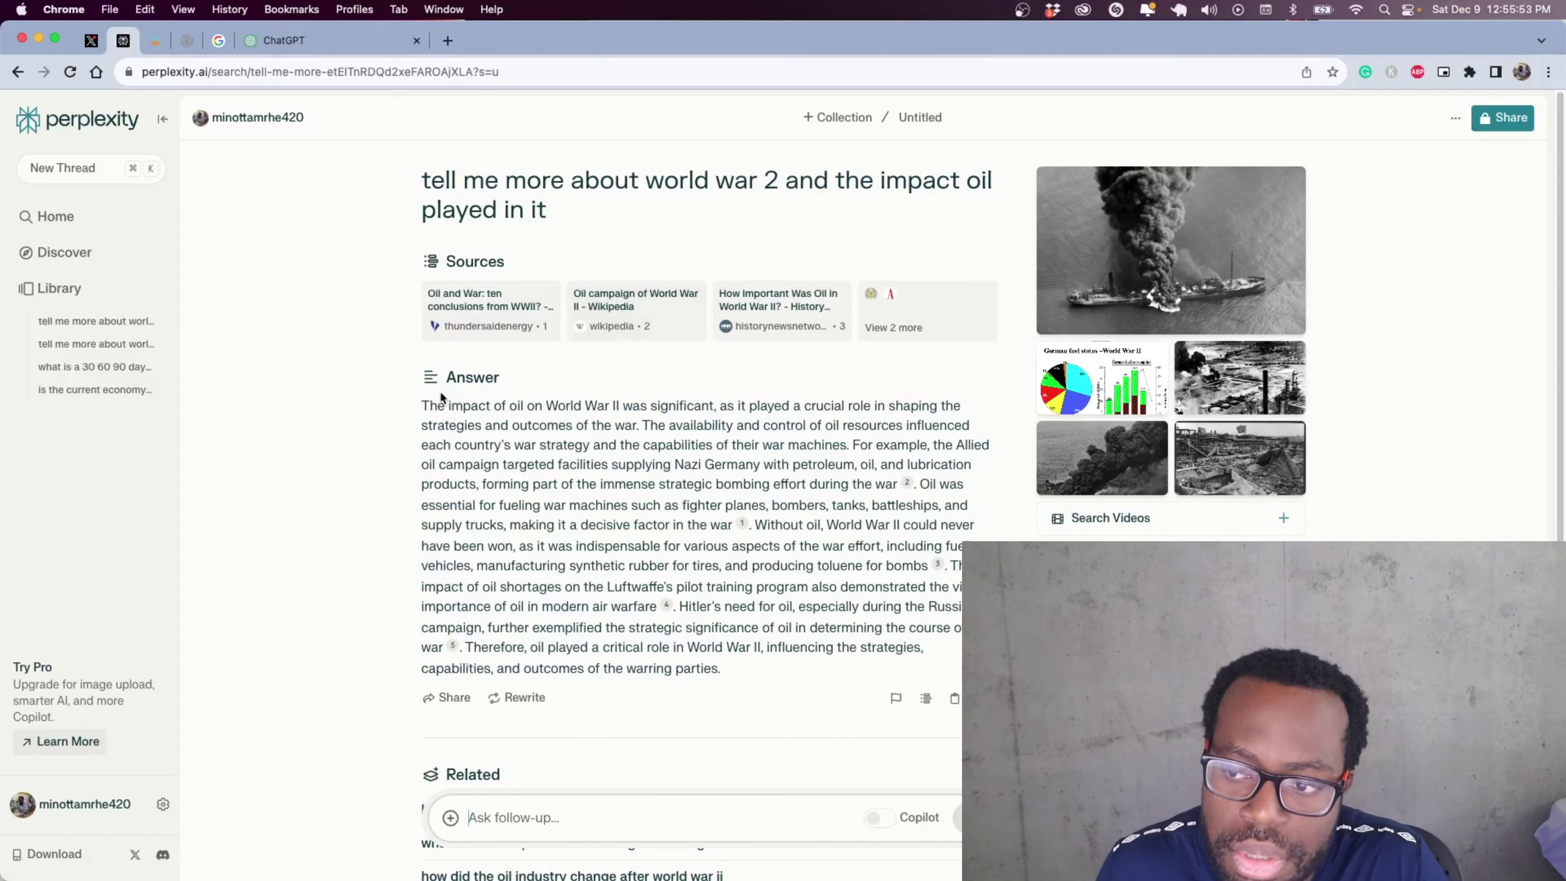
pyautogui.moveTo(430, 407); pyautogui.dragTo(820, 525)
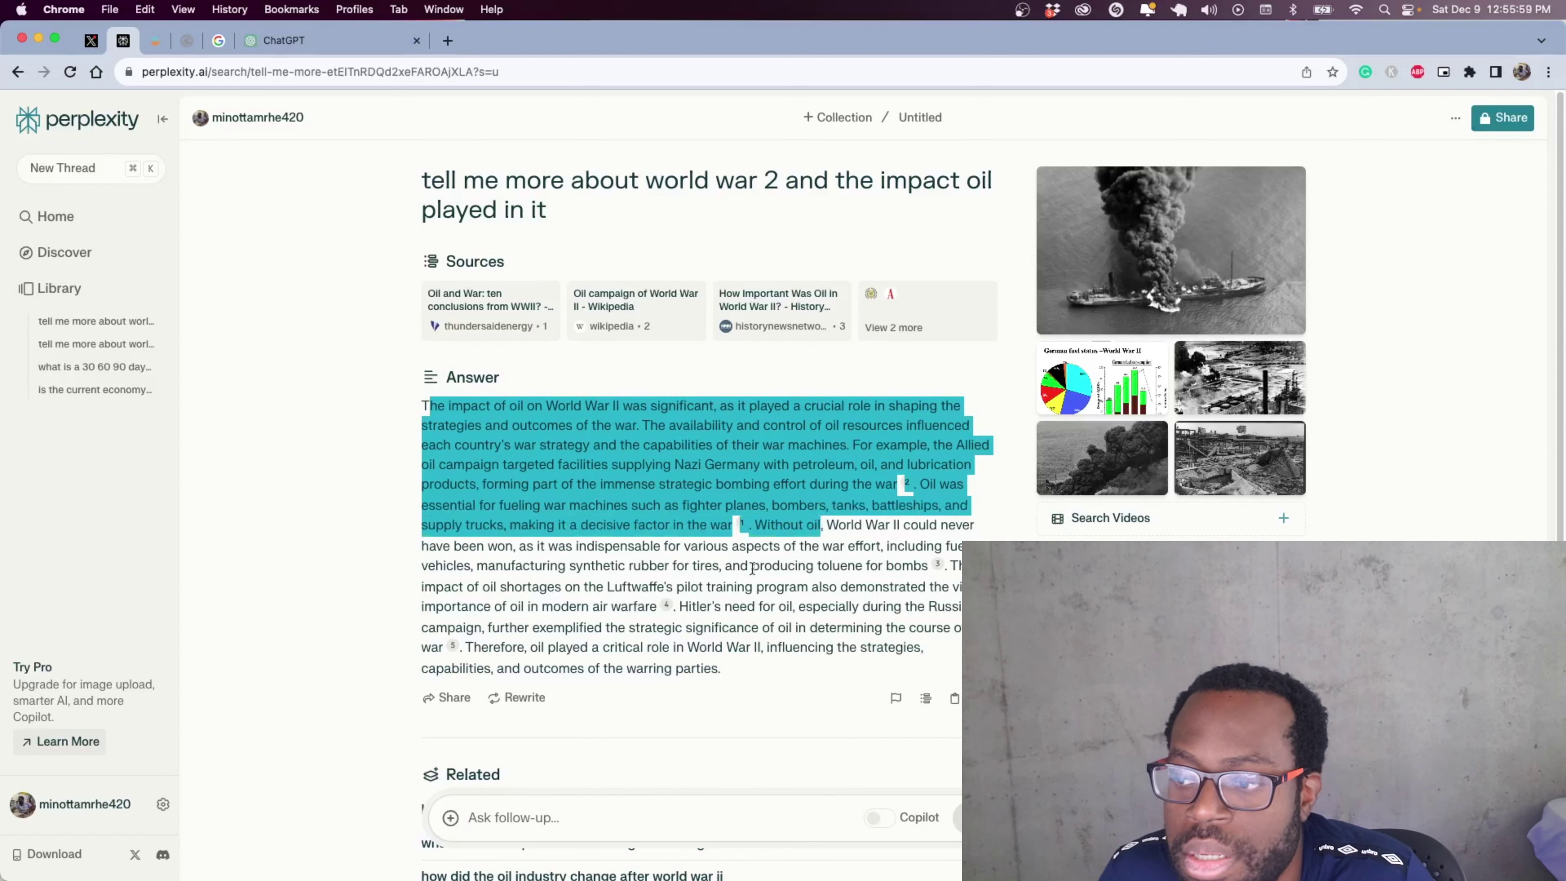
pyautogui.click(649, 566)
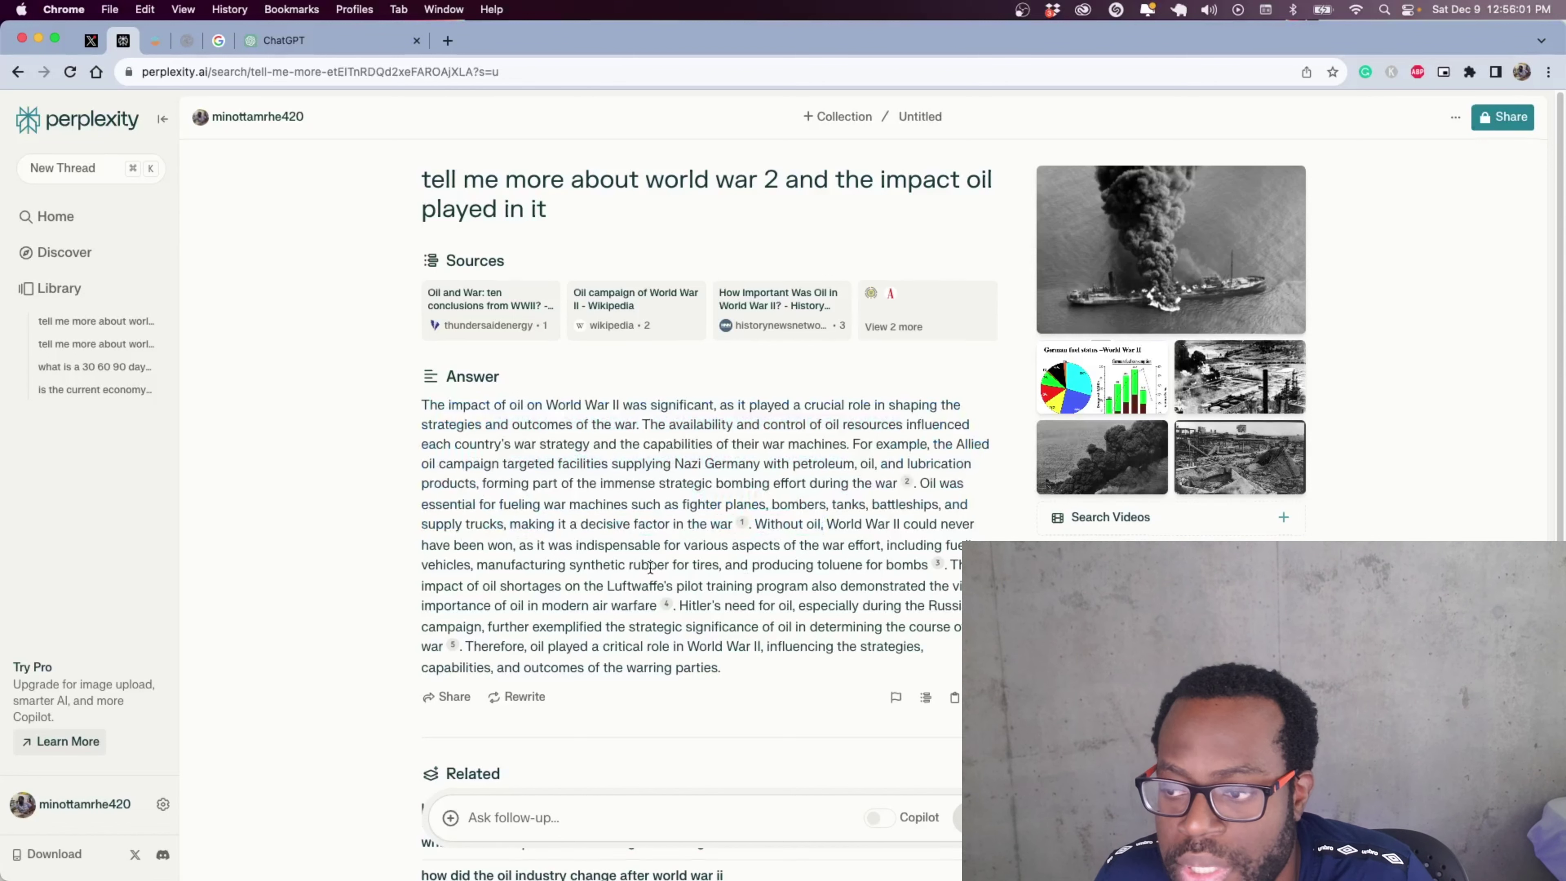
# Open the Wikipedia article behind citation 2 on the strategic bombing effort, then return to the Perplexity answer.
pyautogui.scroll(-1, 641, 549)
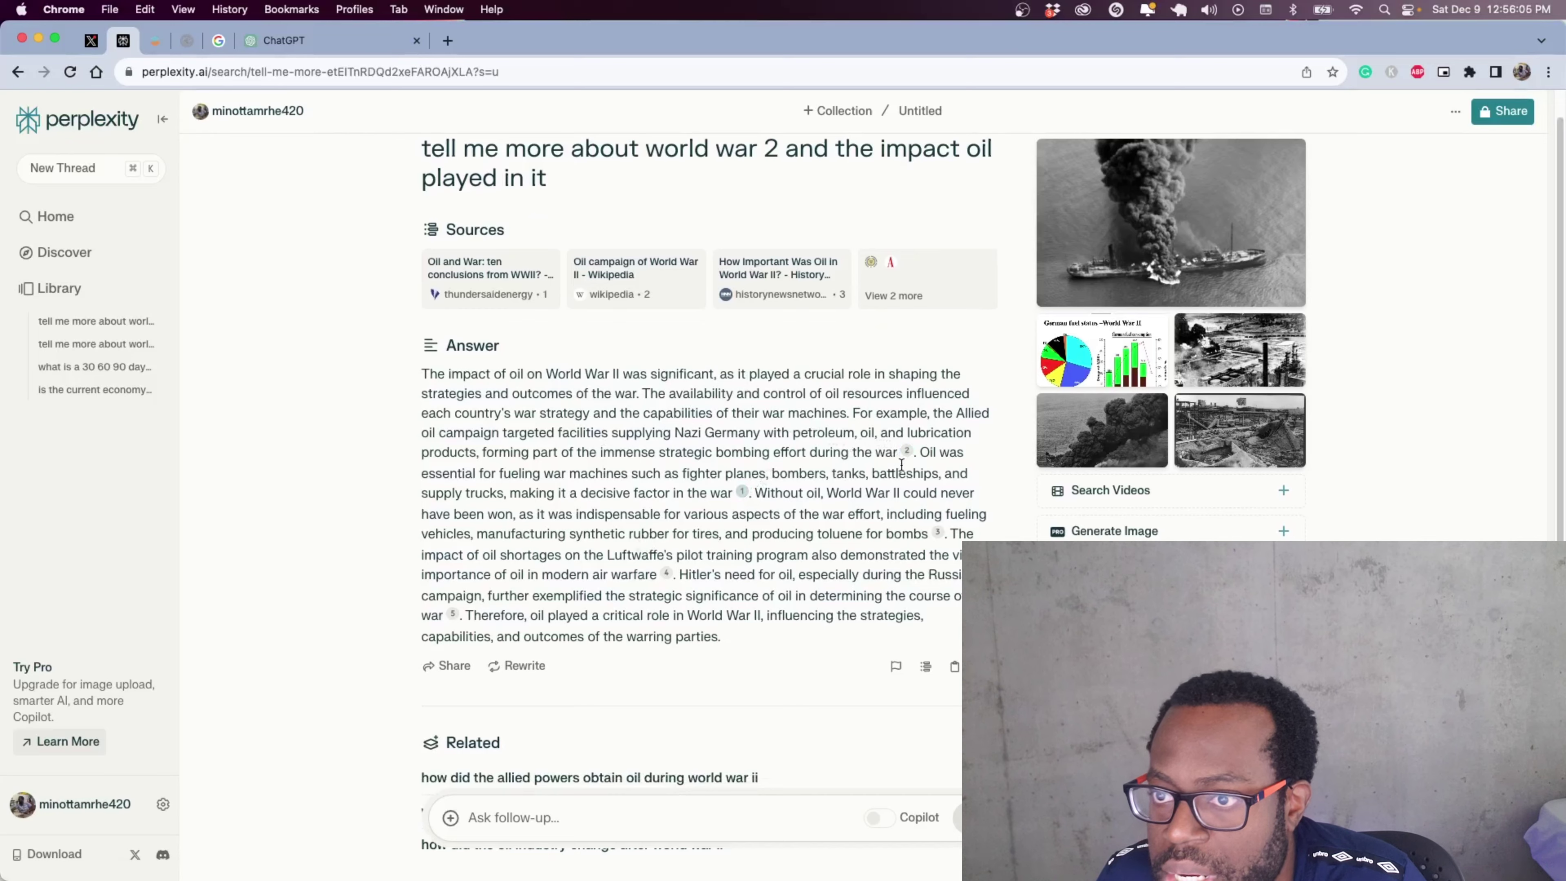
pyautogui.click(906, 451)
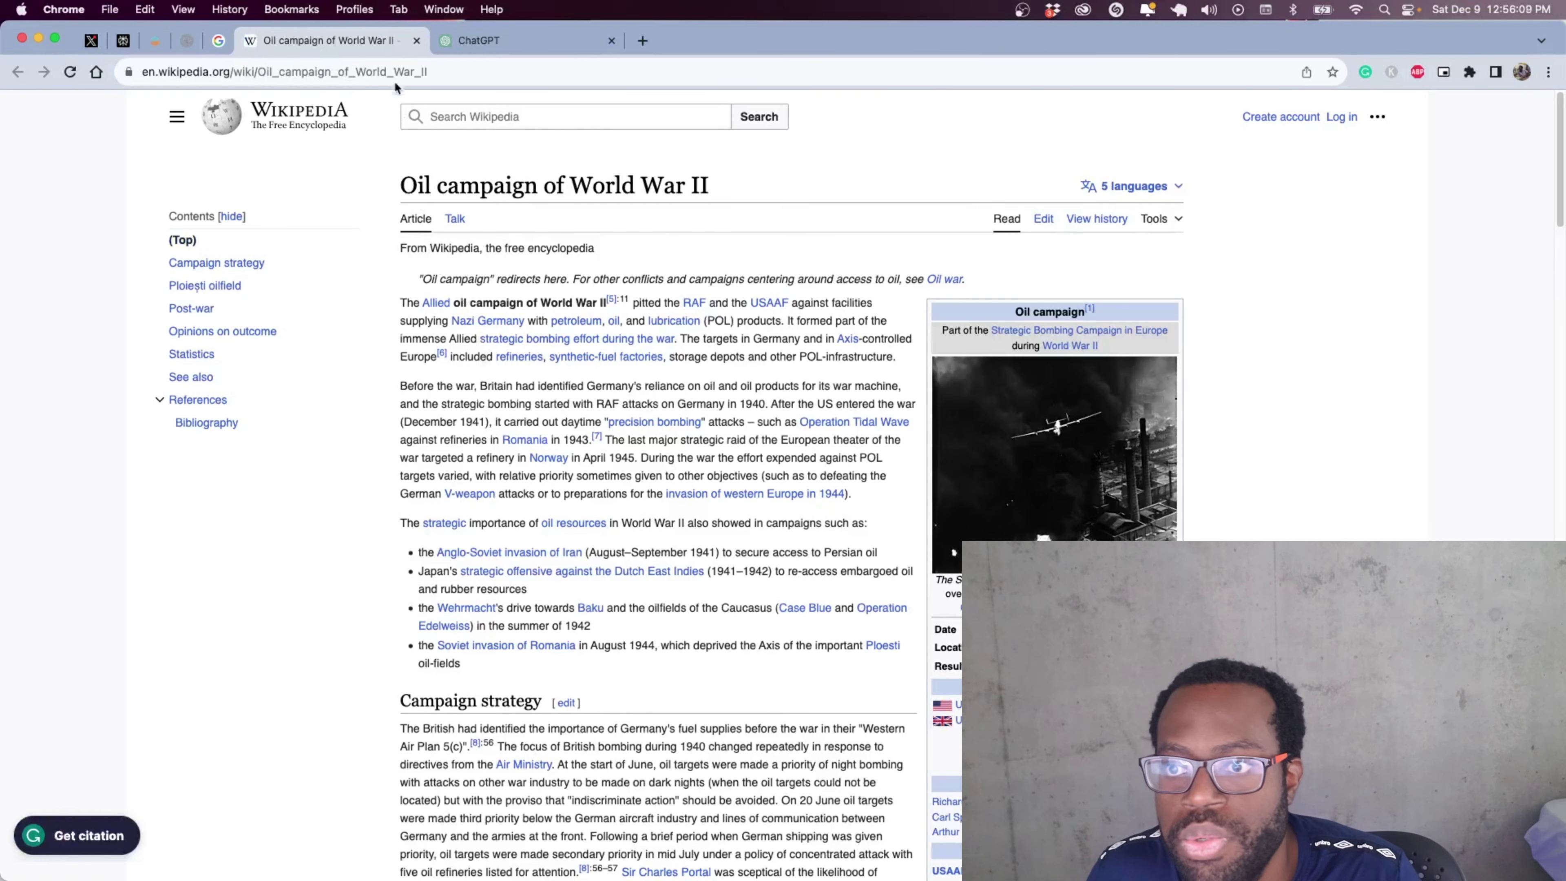
pyautogui.click(122, 45)
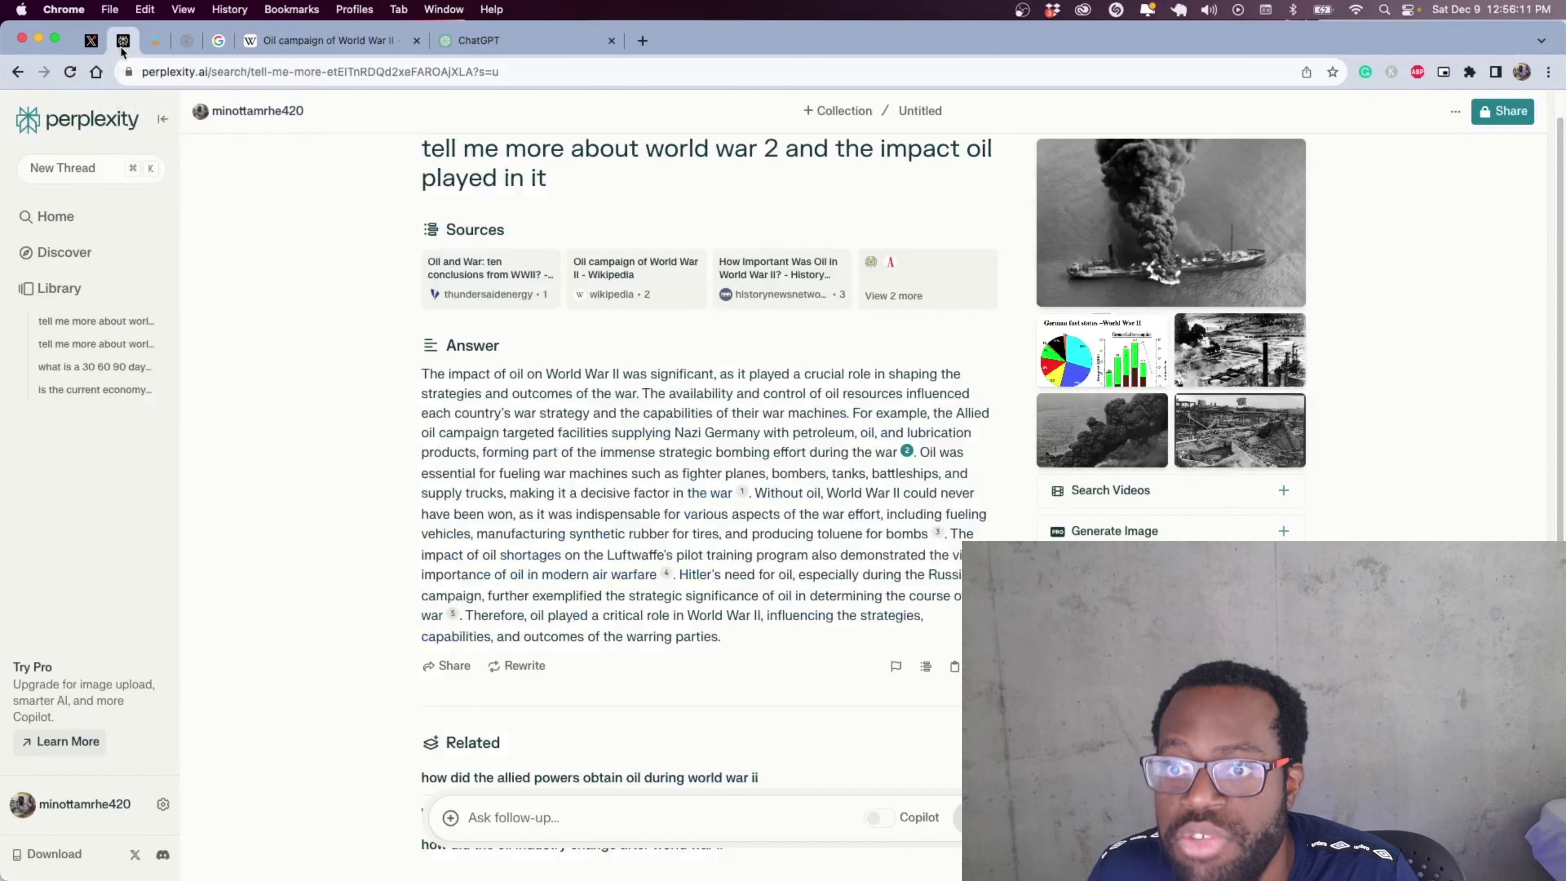
# View the full list of sources for the World War 2 oil answer and close it.
pyautogui.scroll(-3, 670, 536)
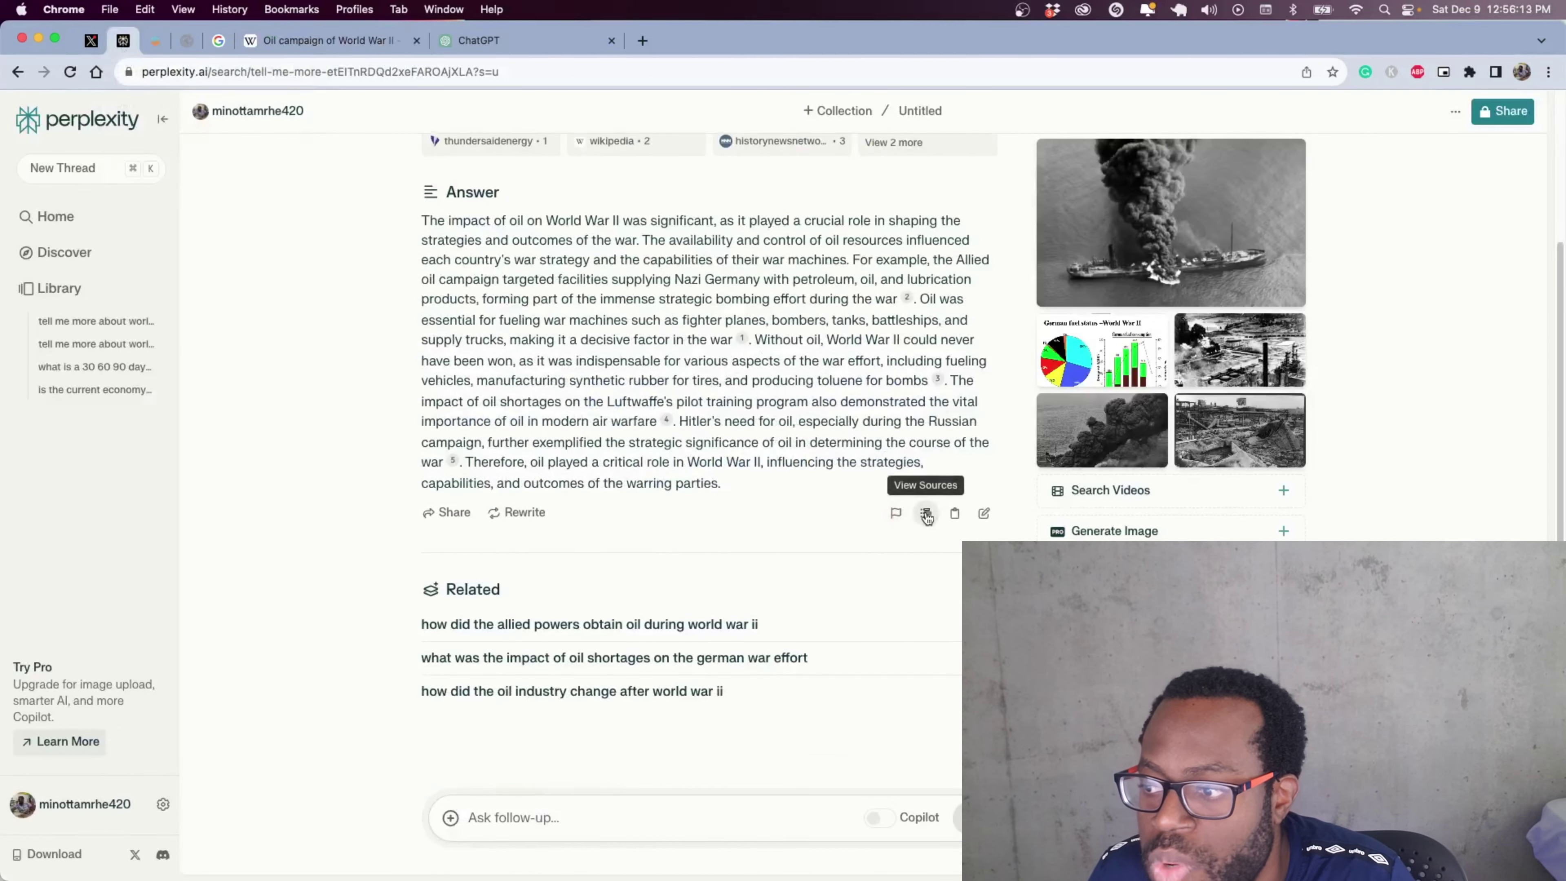
pyautogui.click(926, 513)
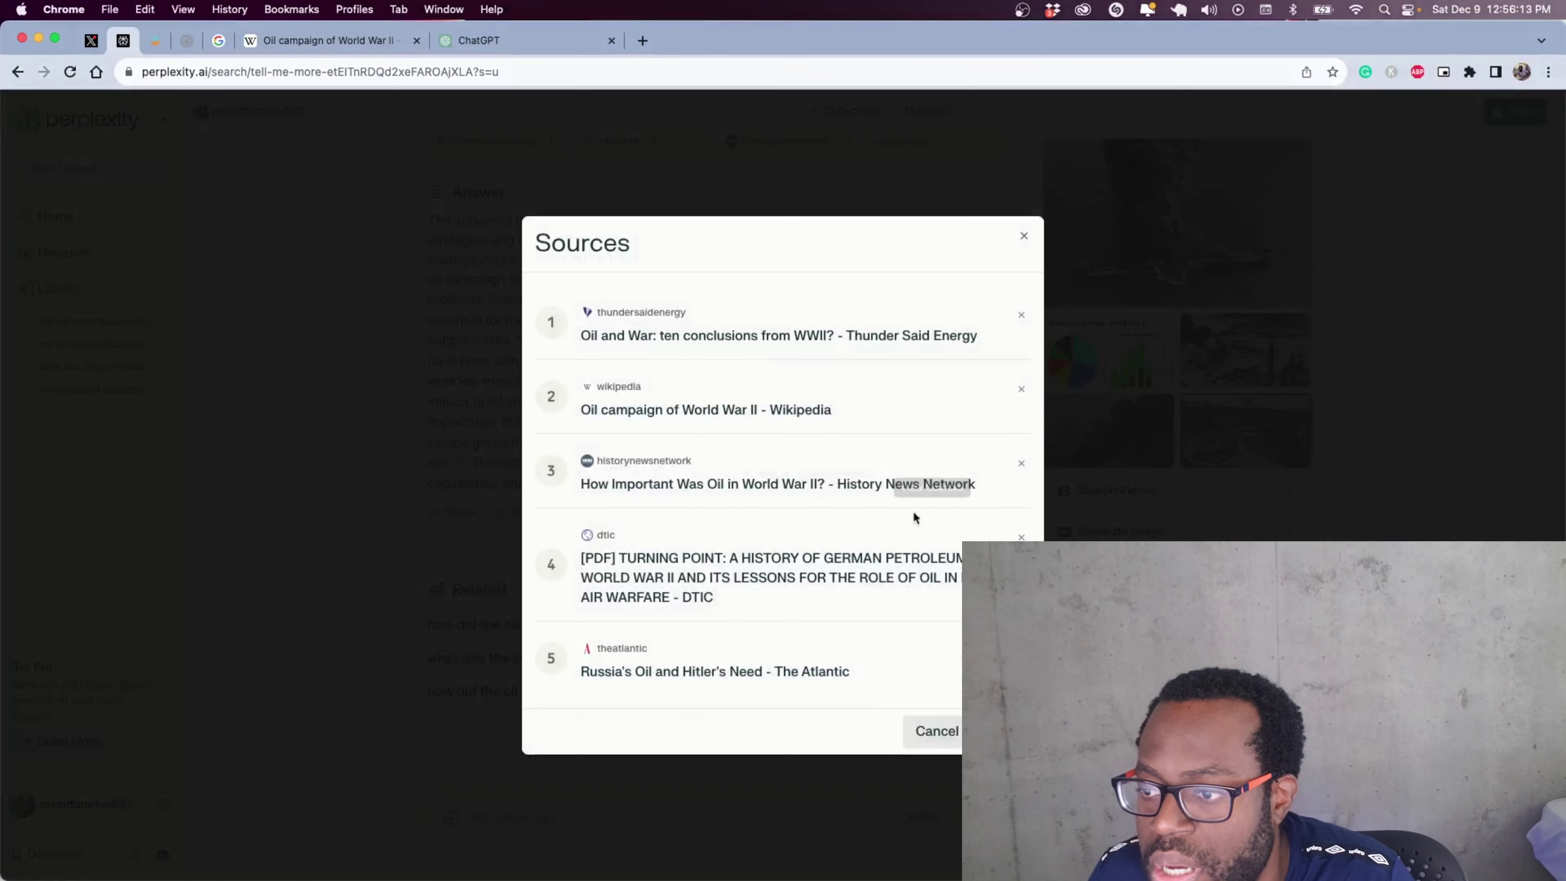
pyautogui.click(1024, 235)
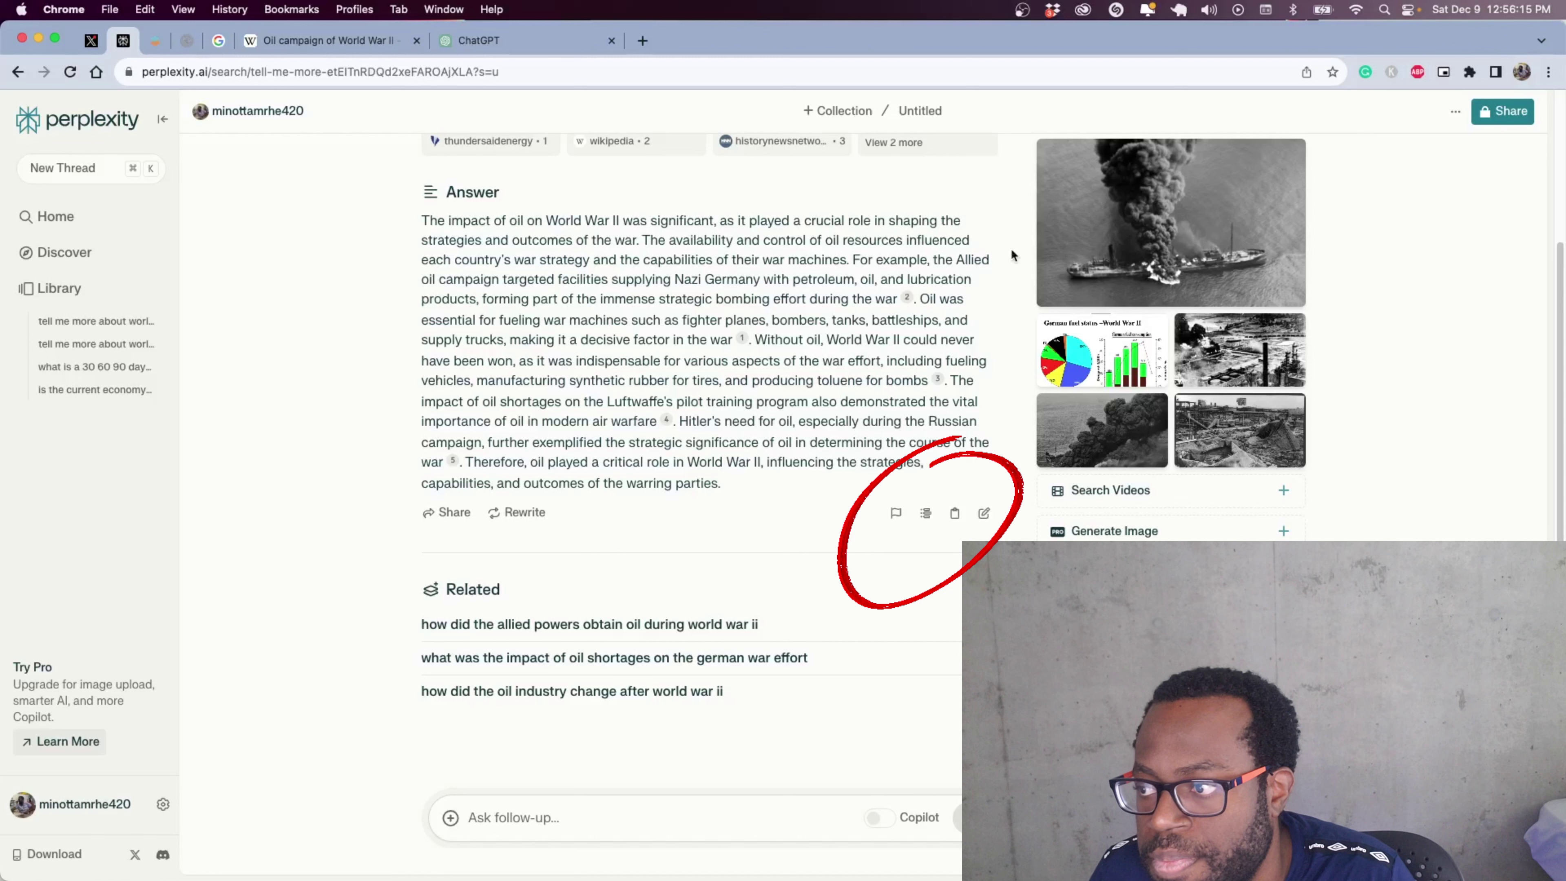
# Open the Thunder Said Energy source from the answer's source list in a new tab, skim the article, and return to the answer.
pyautogui.click(926, 514)
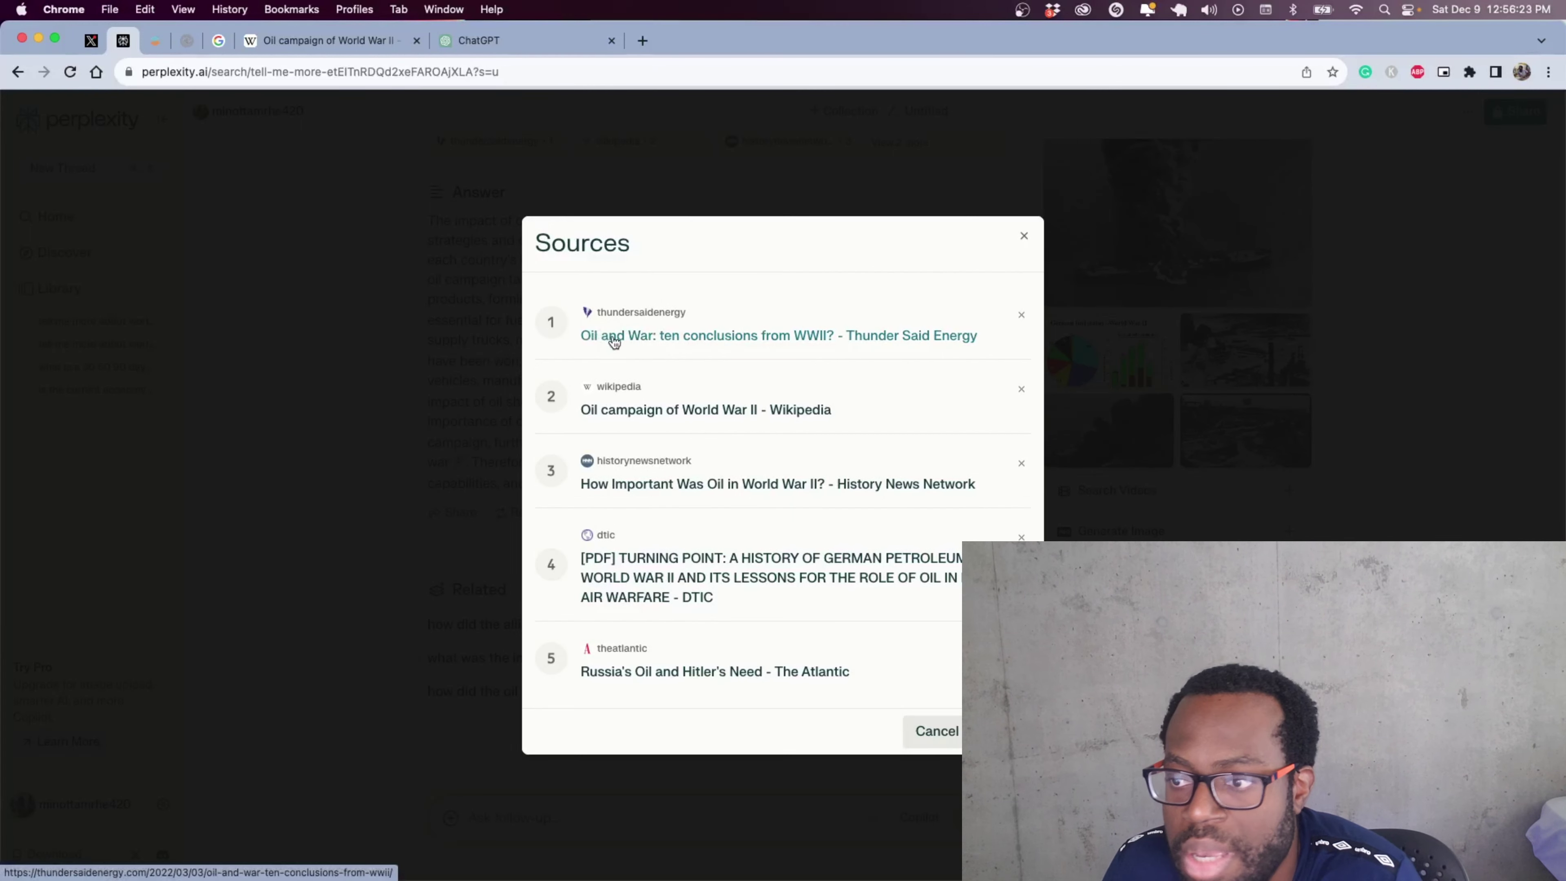
pyautogui.rightClick(672, 338)
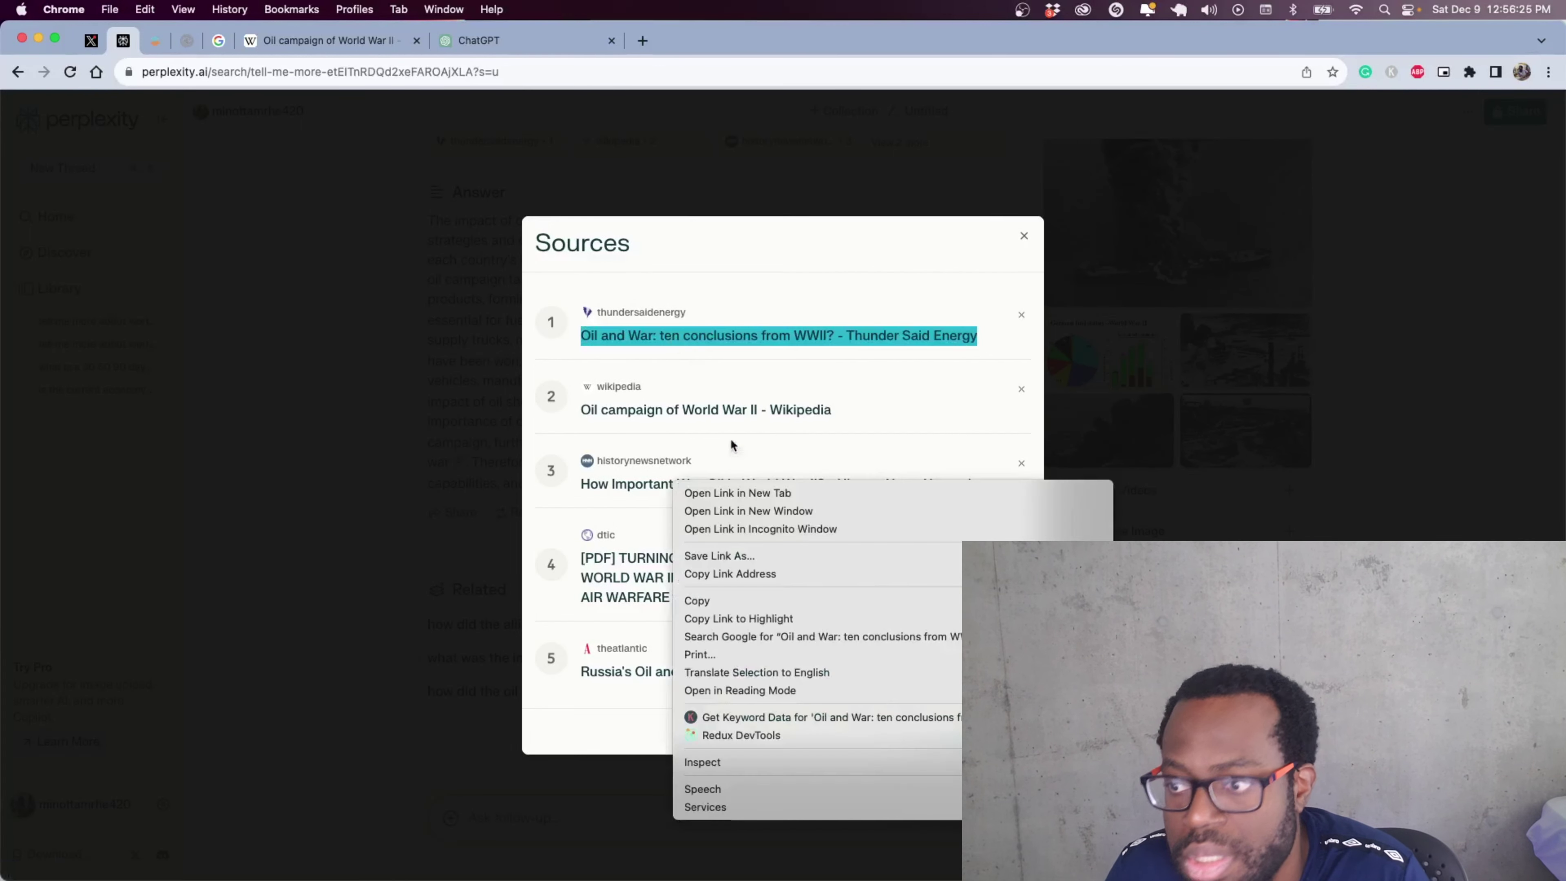
pyautogui.click(730, 495)
pyautogui.click(545, 40)
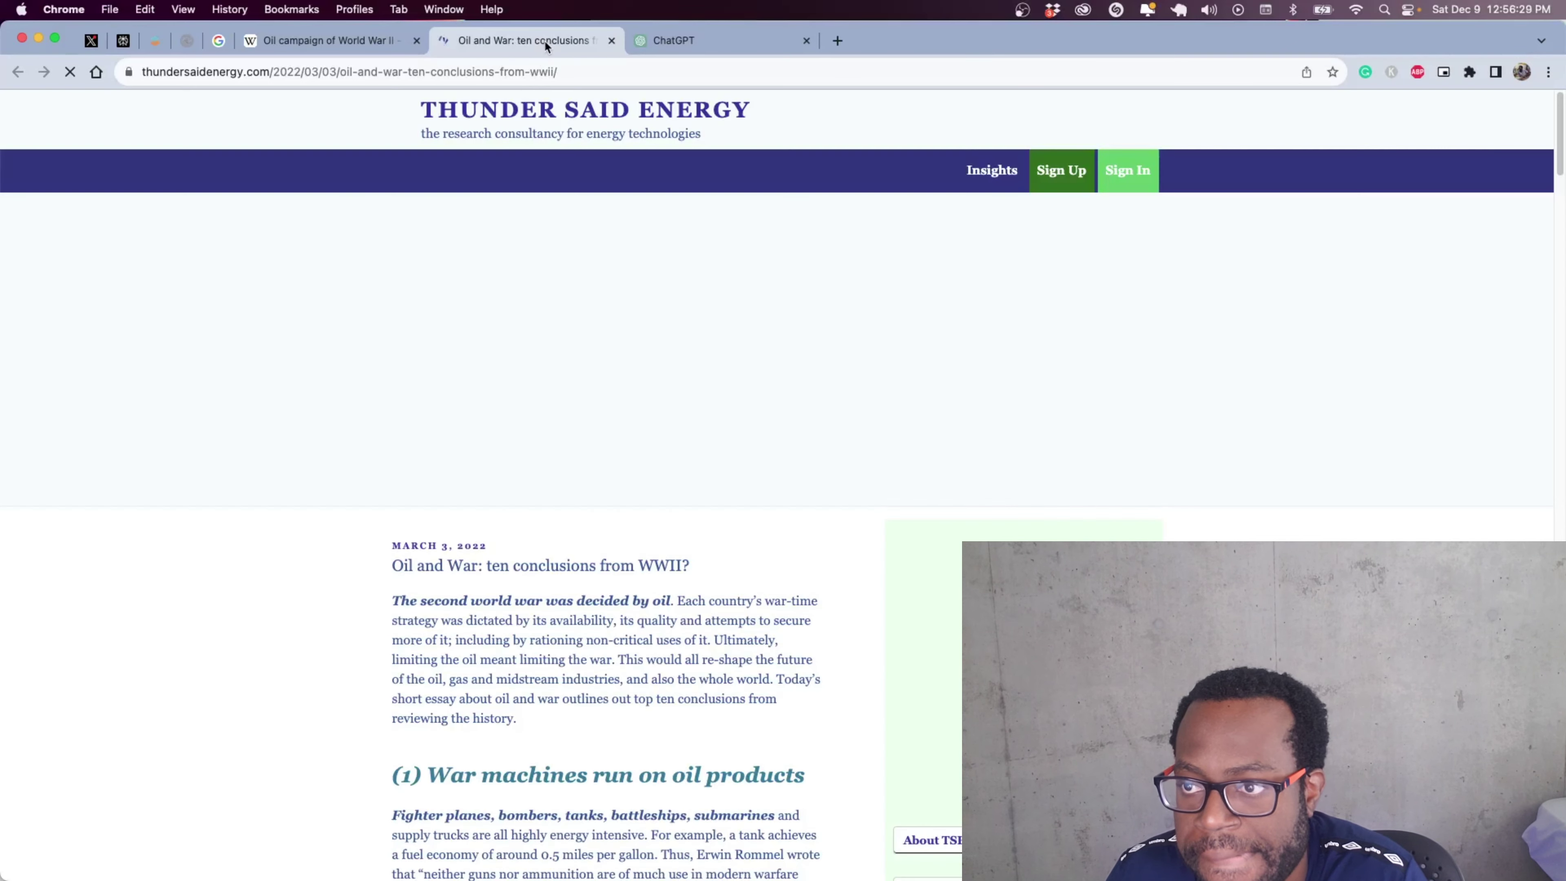
pyautogui.scroll(-7, 652, 668)
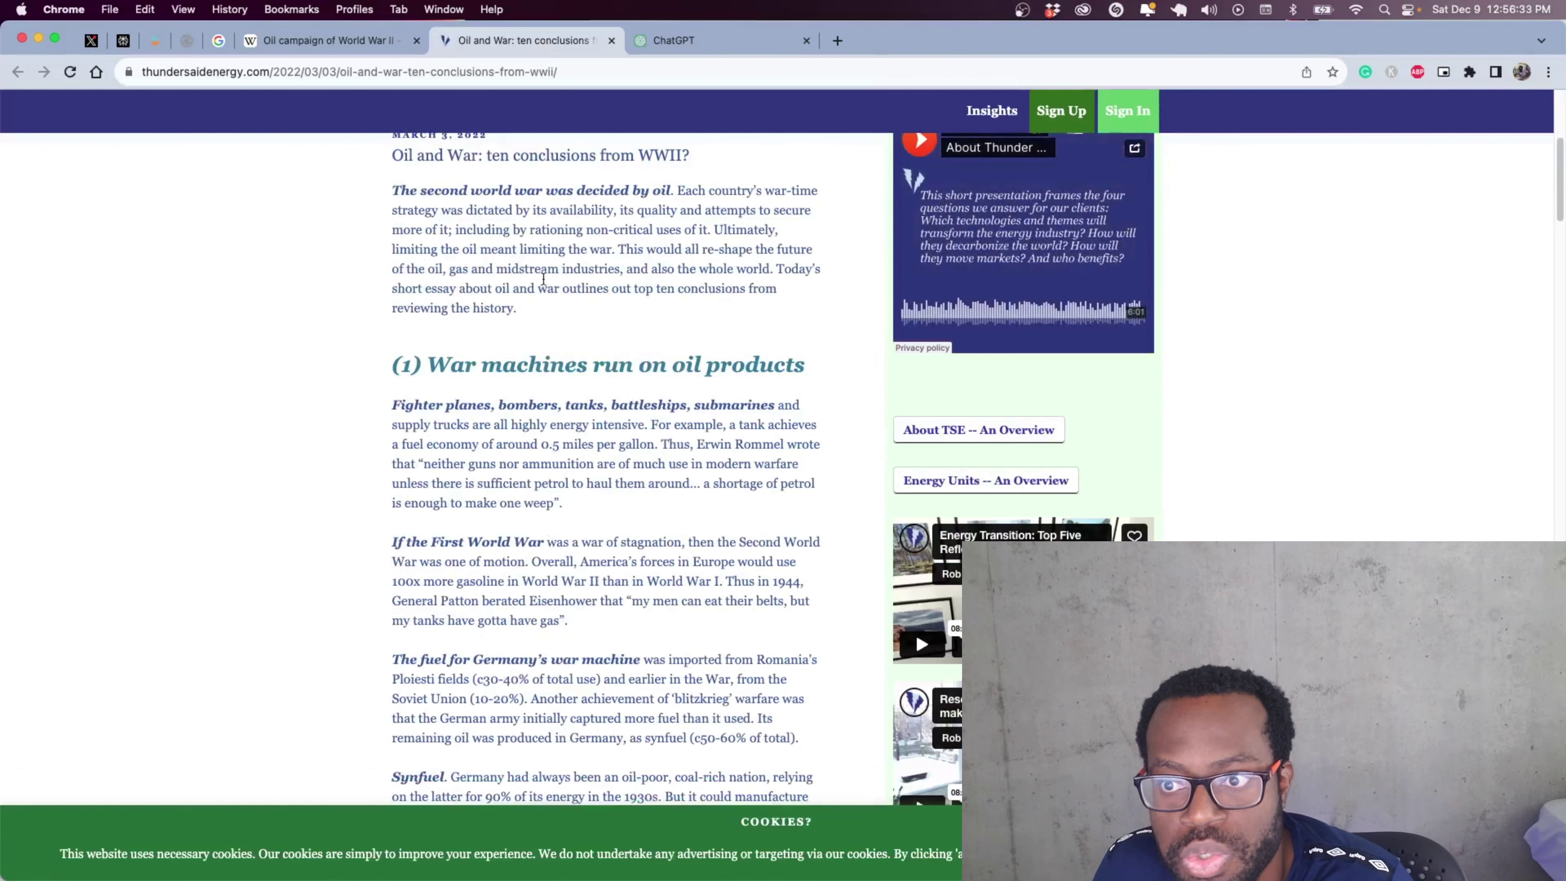
pyautogui.click(122, 48)
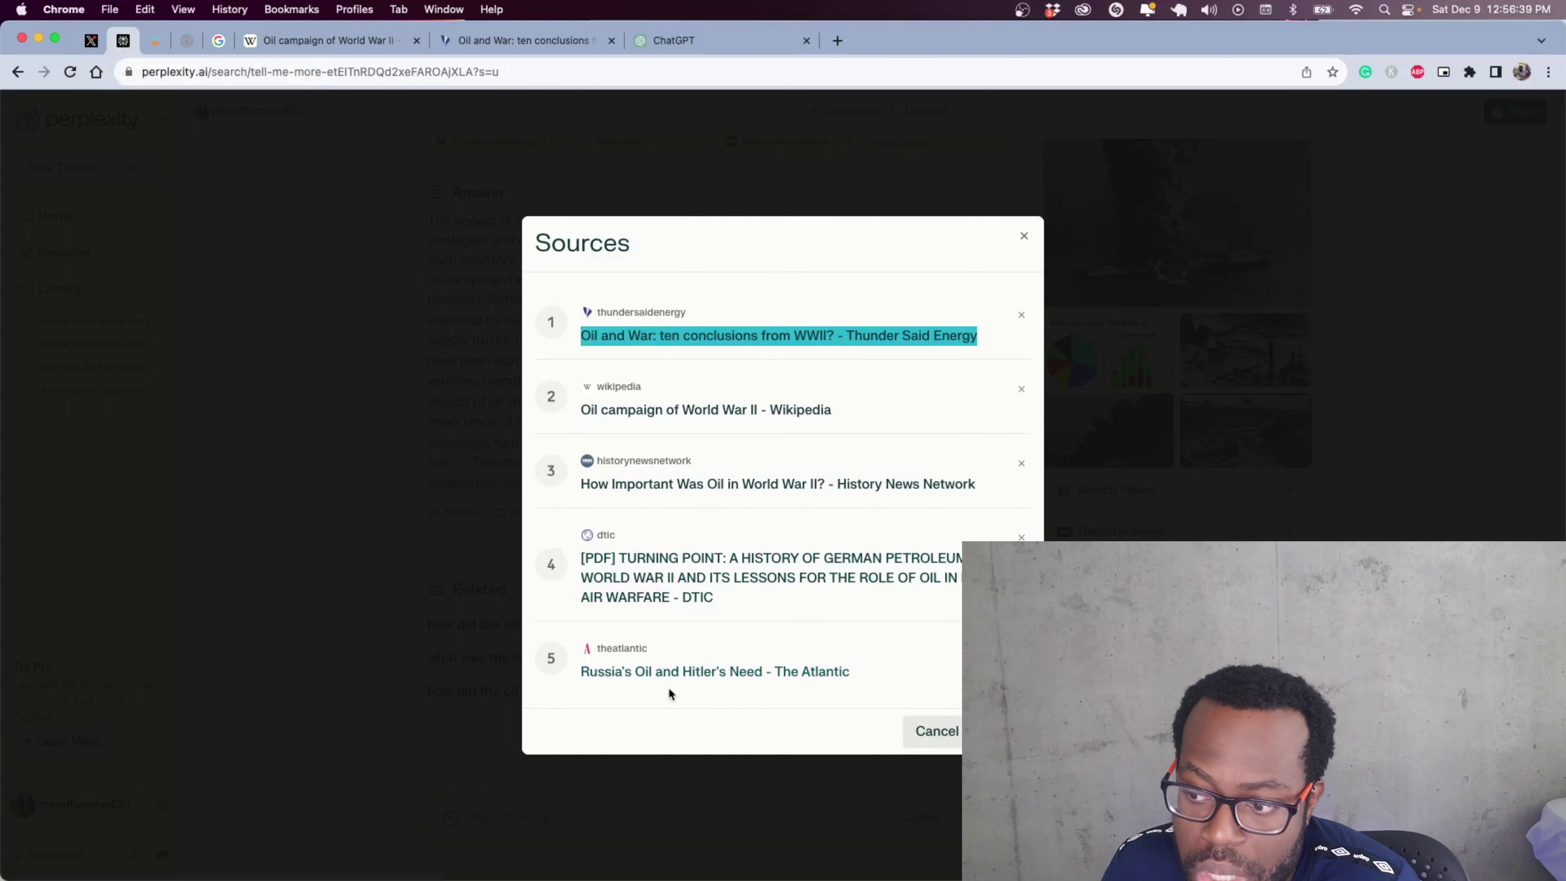
pyautogui.click(1025, 238)
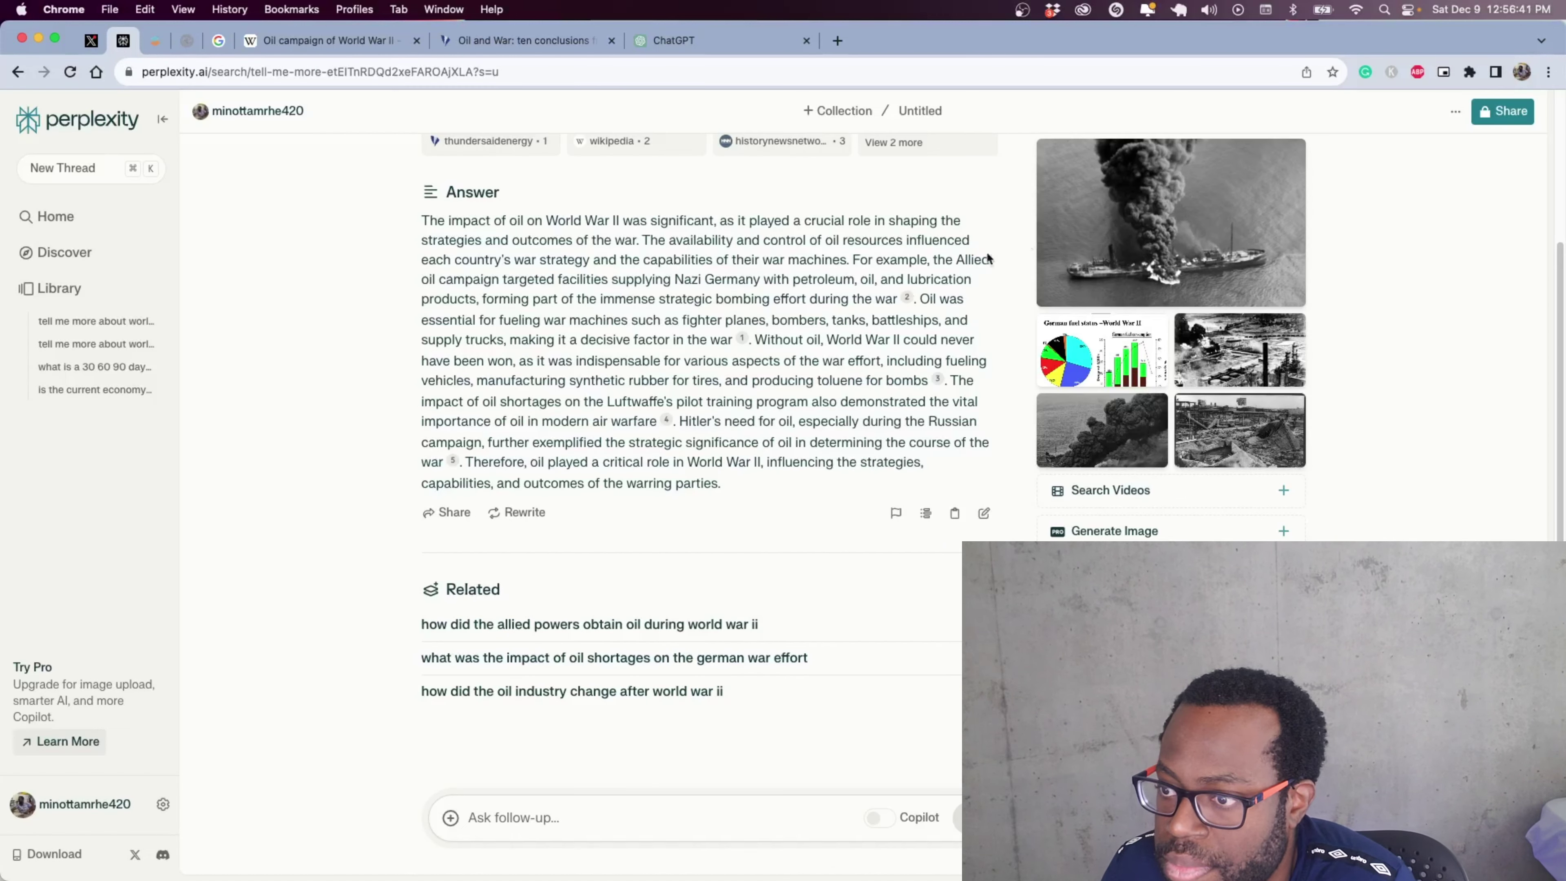
# View the model options for rewriting the answer and dismiss them without choosing one.
pyautogui.scroll(5, 696, 567)
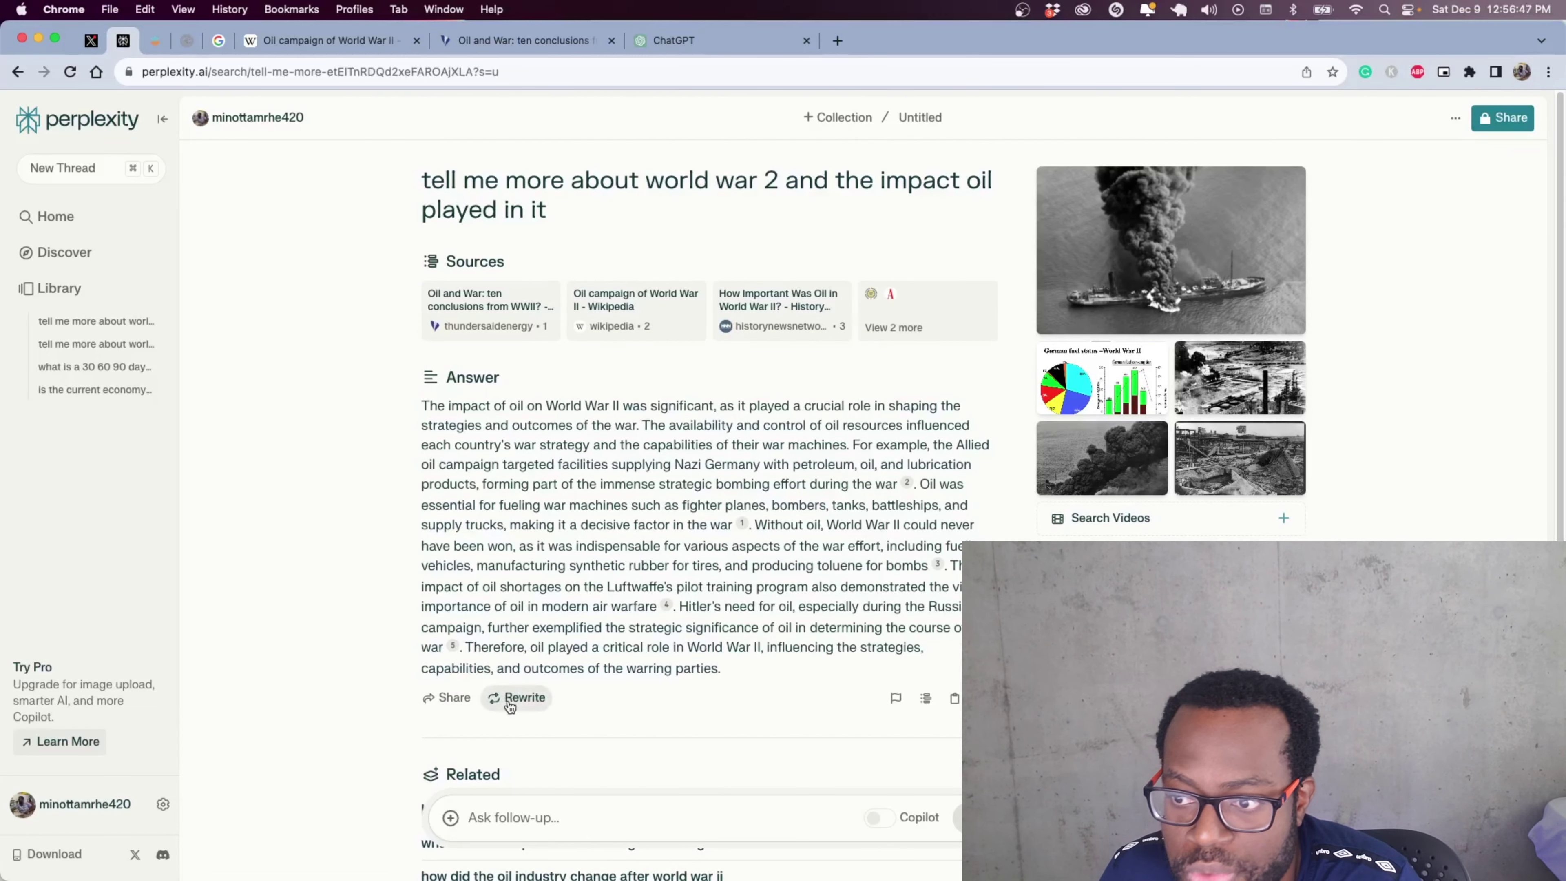
pyautogui.click(510, 703)
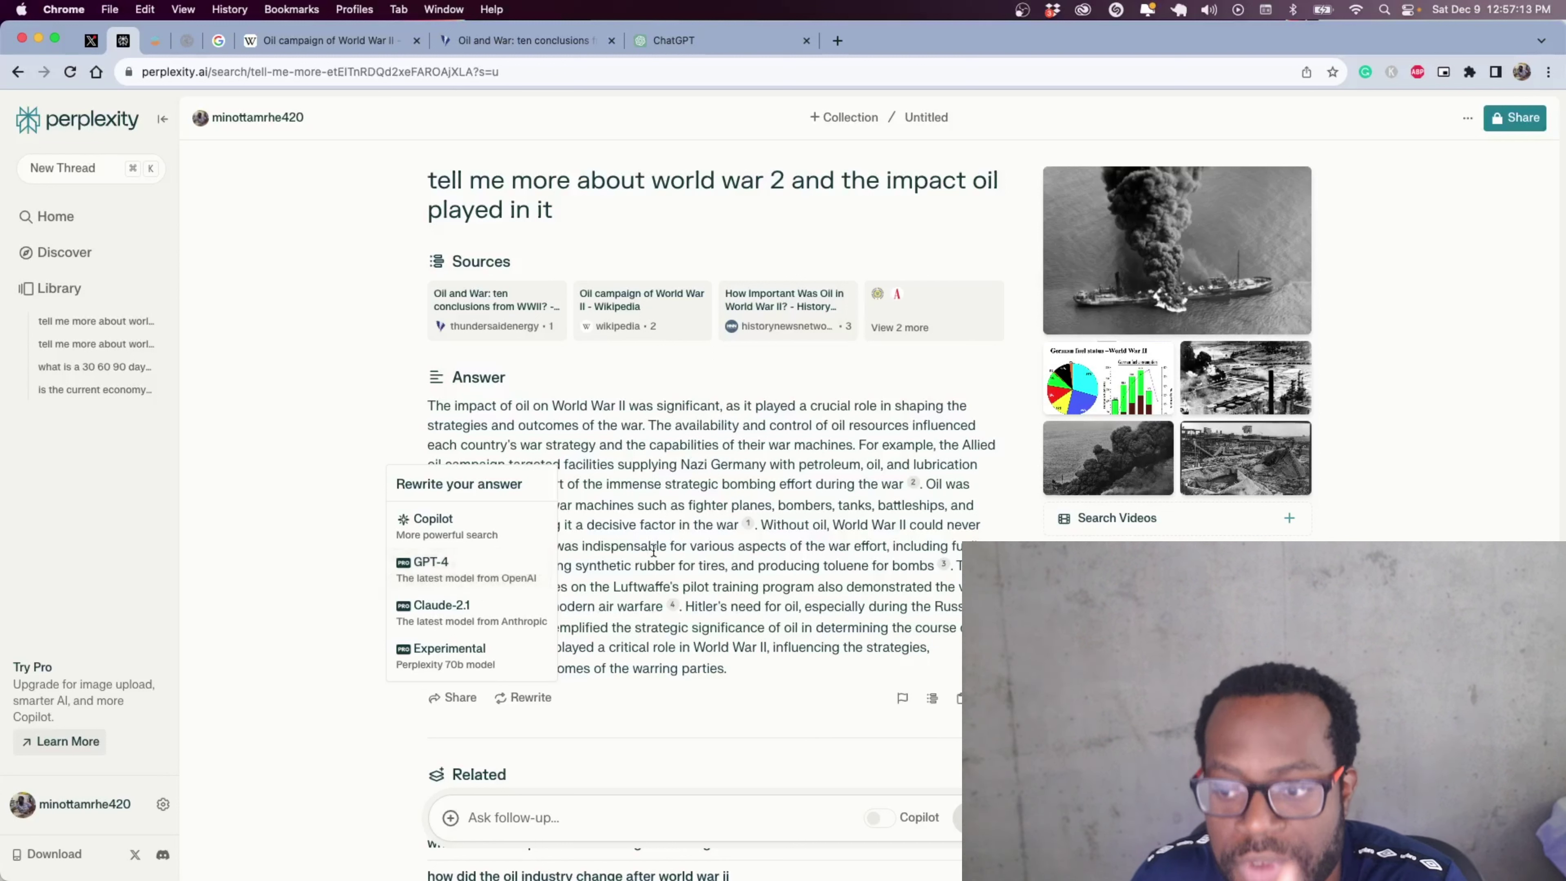
pyautogui.click(596, 512)
# Ask the related question "how did the allied powers obtain oil during world war ii" and read its answer.
pyautogui.scroll(-3, 585, 555)
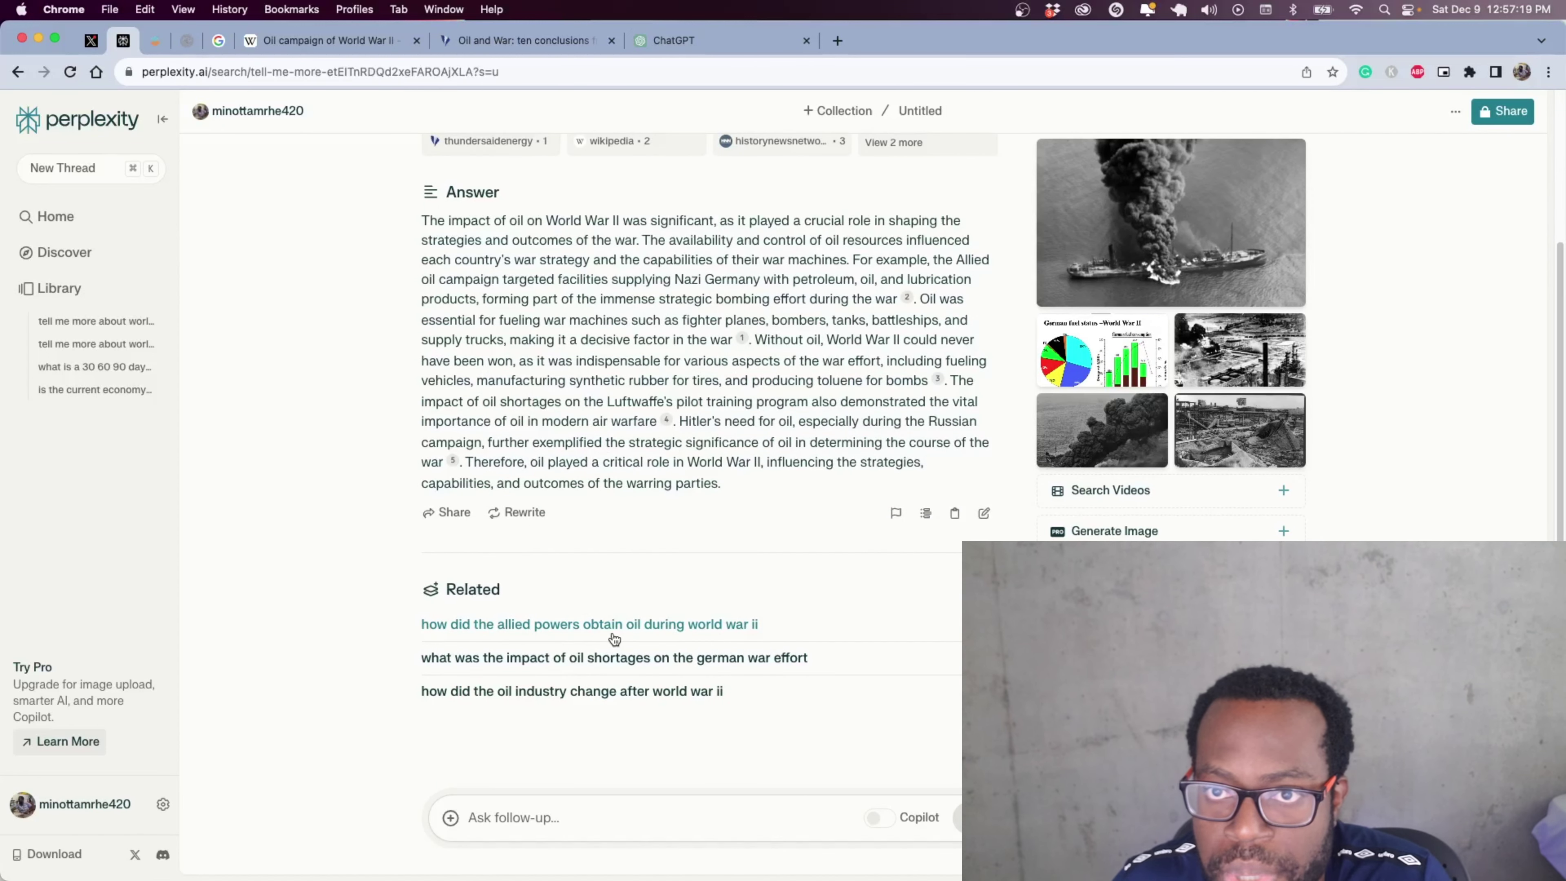
pyautogui.click(585, 623)
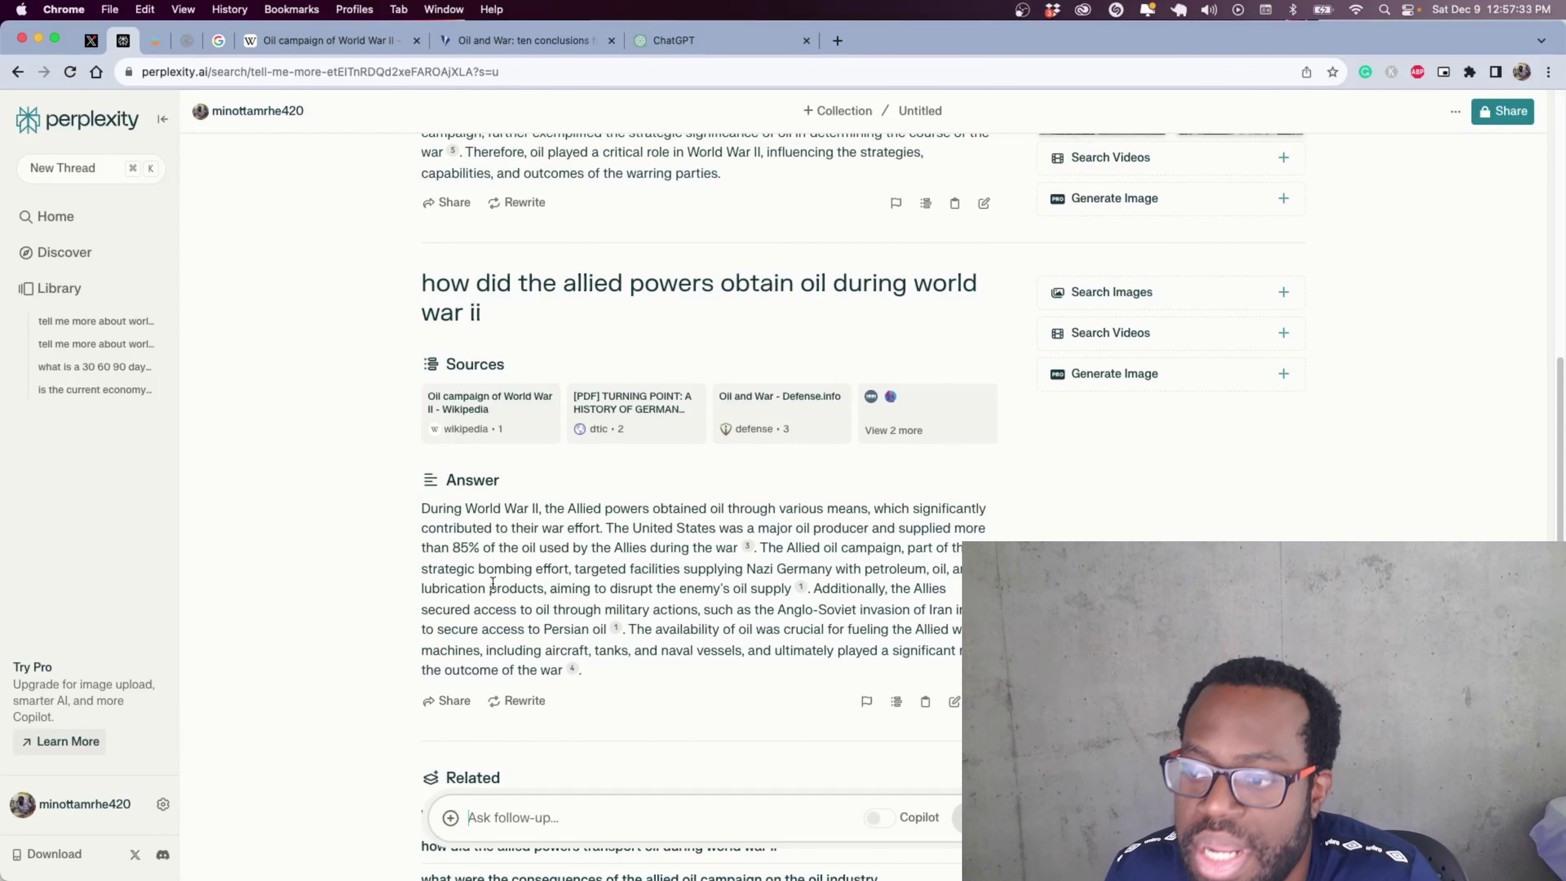
pyautogui.scroll(-3, 562, 596)
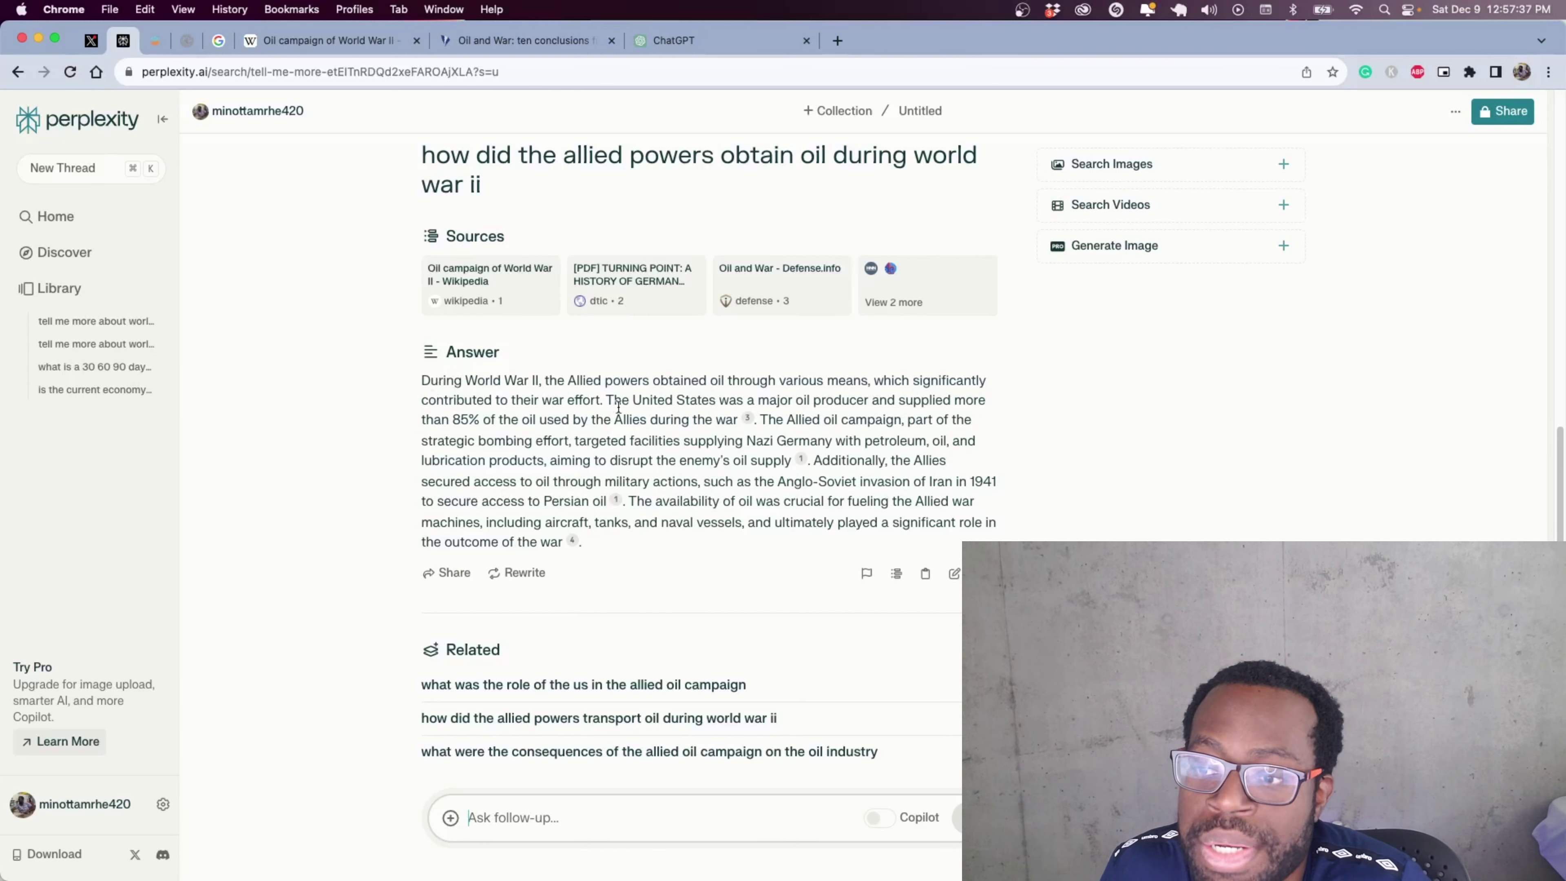
# Show the sources of the Allied oil supply answer and open the DTIC PDF on German petroleum in a new tab.
pyautogui.click(896, 573)
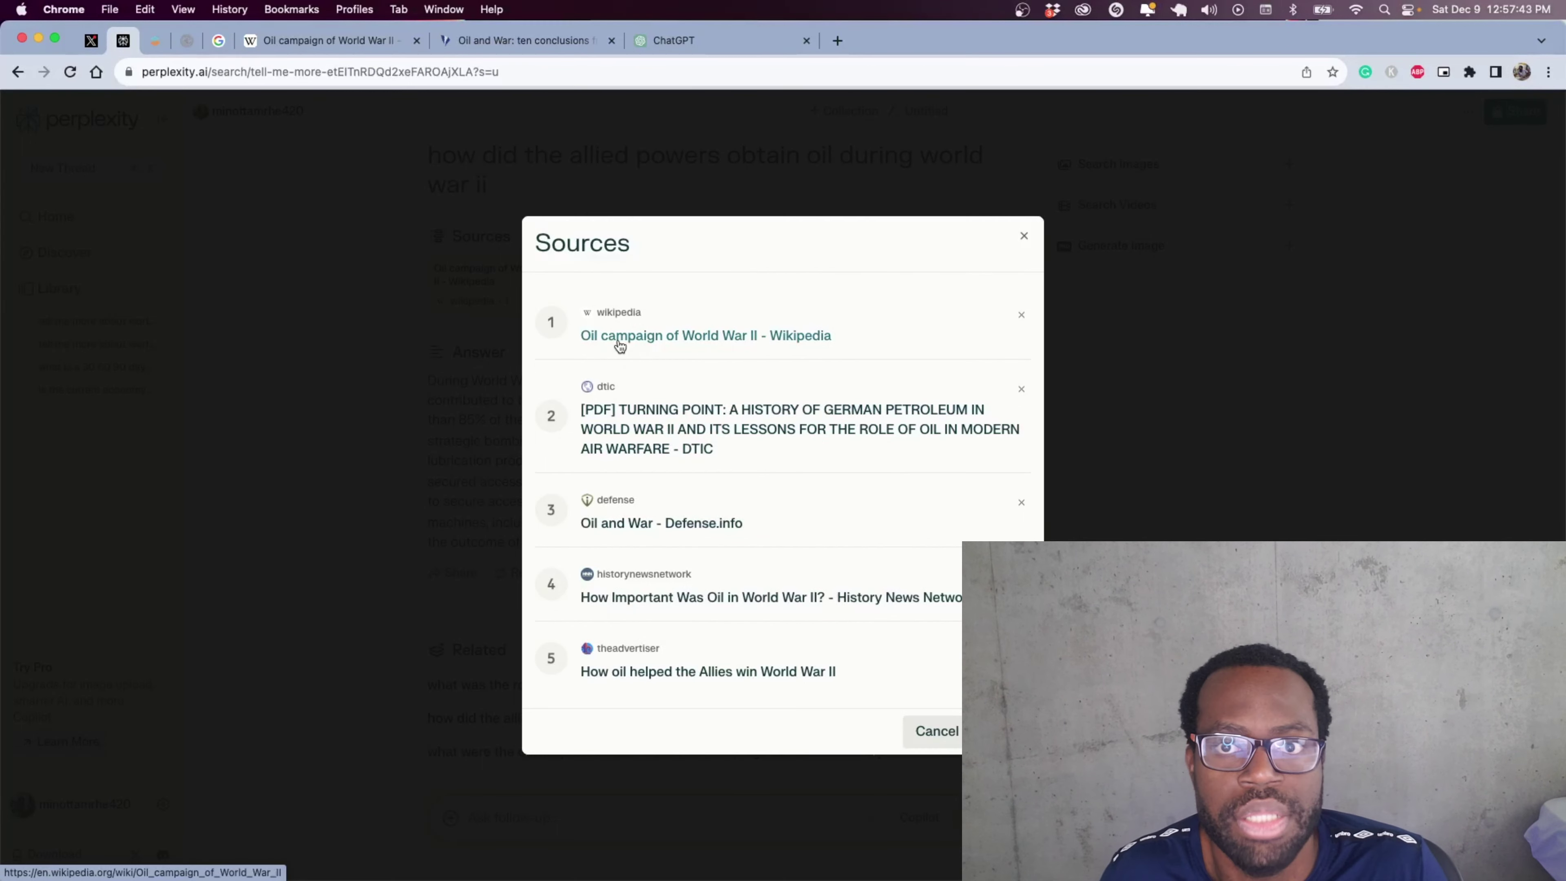
pyautogui.rightClick(662, 436)
pyautogui.click(739, 550)
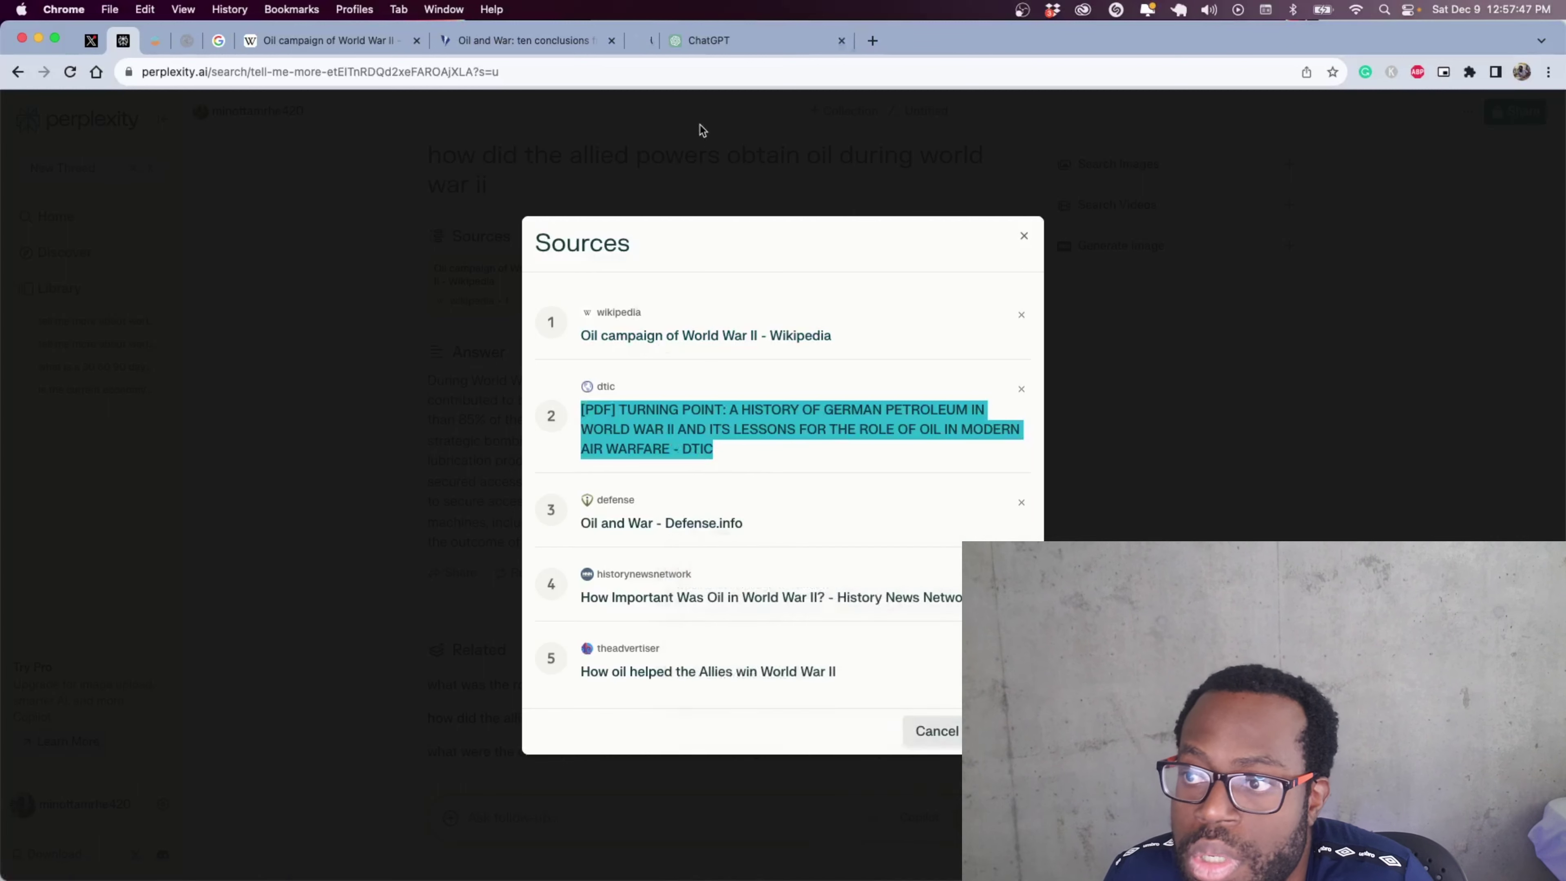
# Switch to the DTIC PDF on German petroleum in World War II and skim its title page and opening text.
pyautogui.click(712, 44)
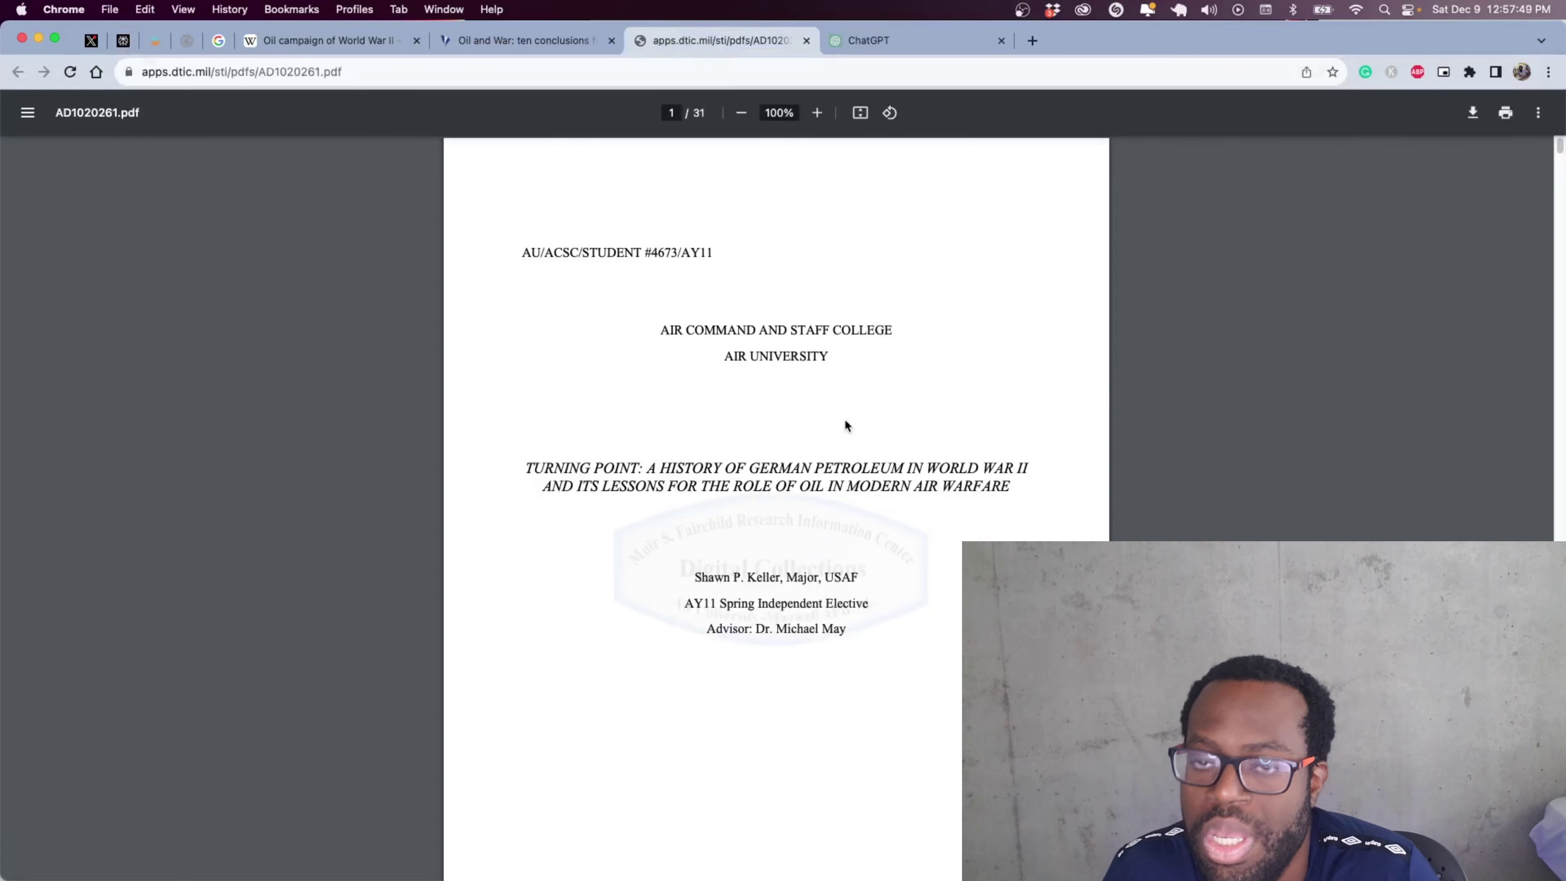
pyautogui.scroll(-5, 870, 555)
pyautogui.scroll(-10, 859, 503)
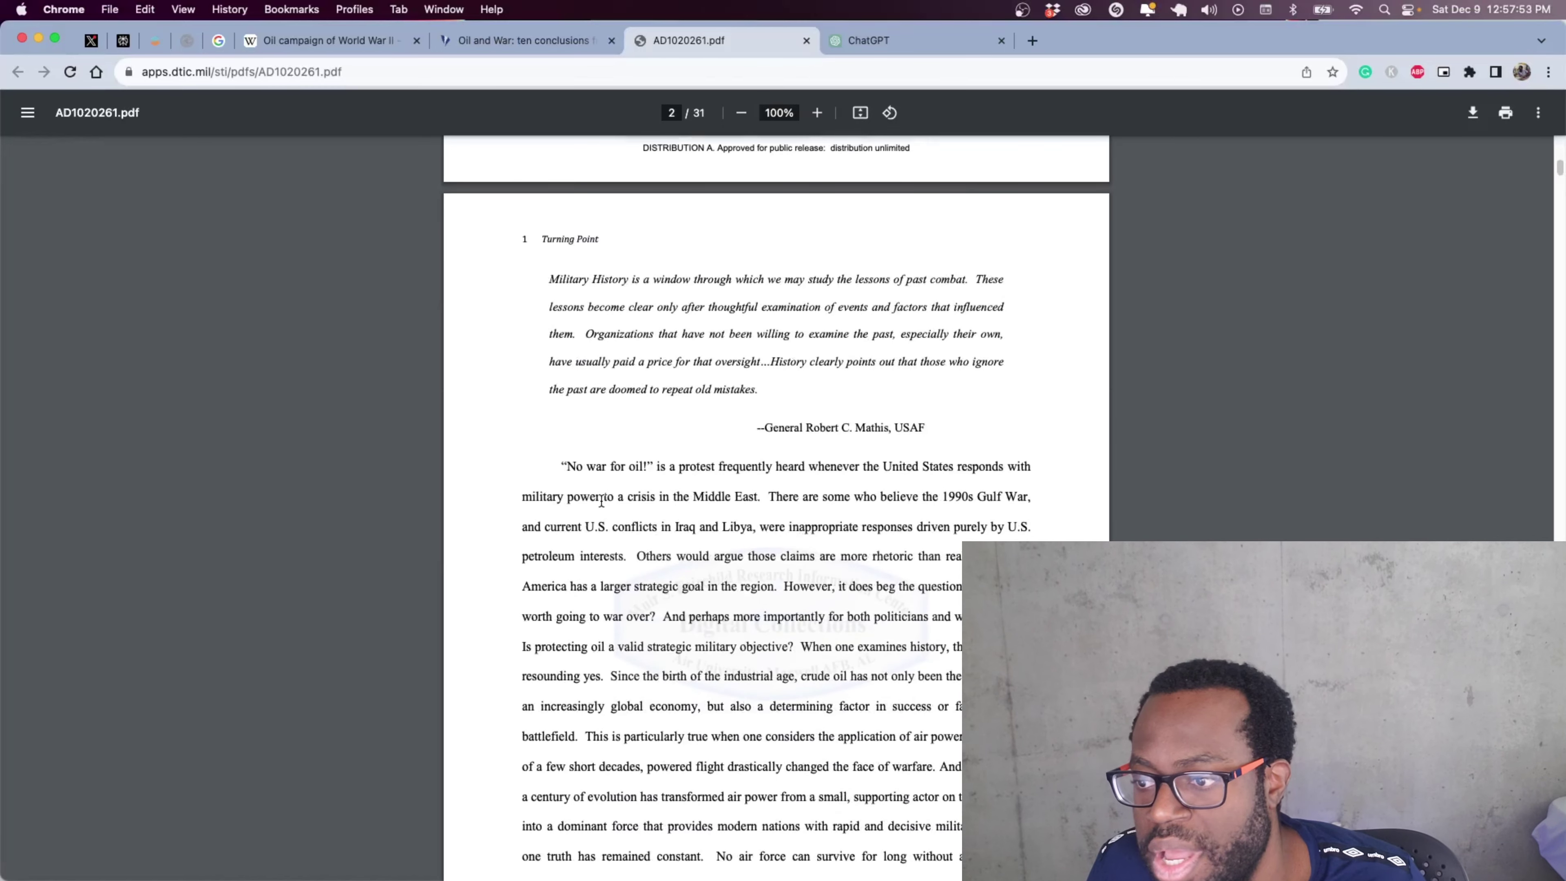
pyautogui.scroll(9, 596, 458)
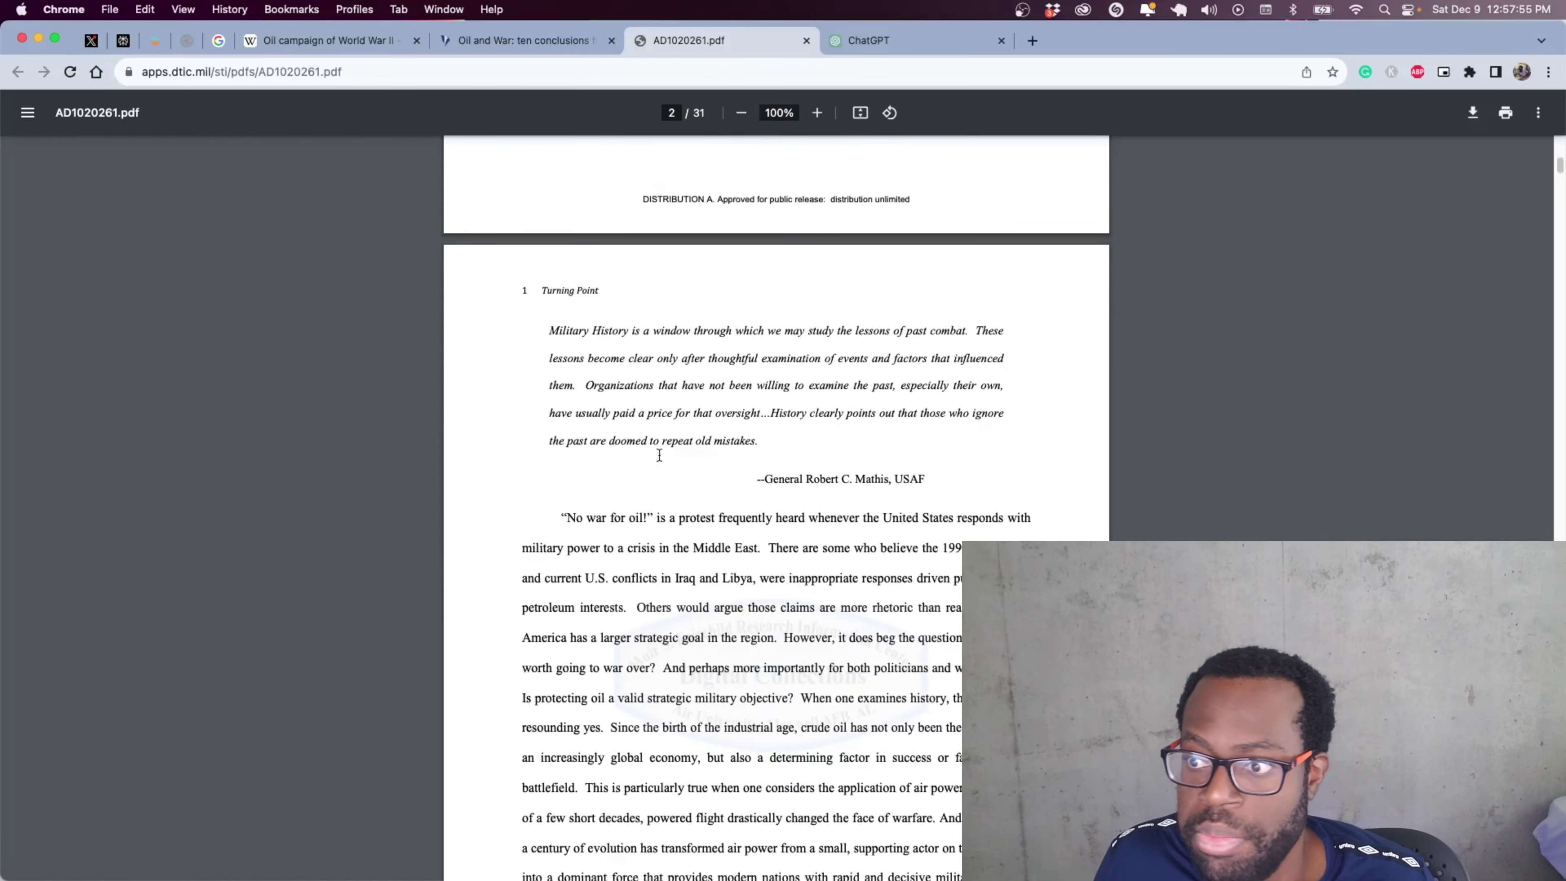
pyautogui.scroll(-15, 689, 417)
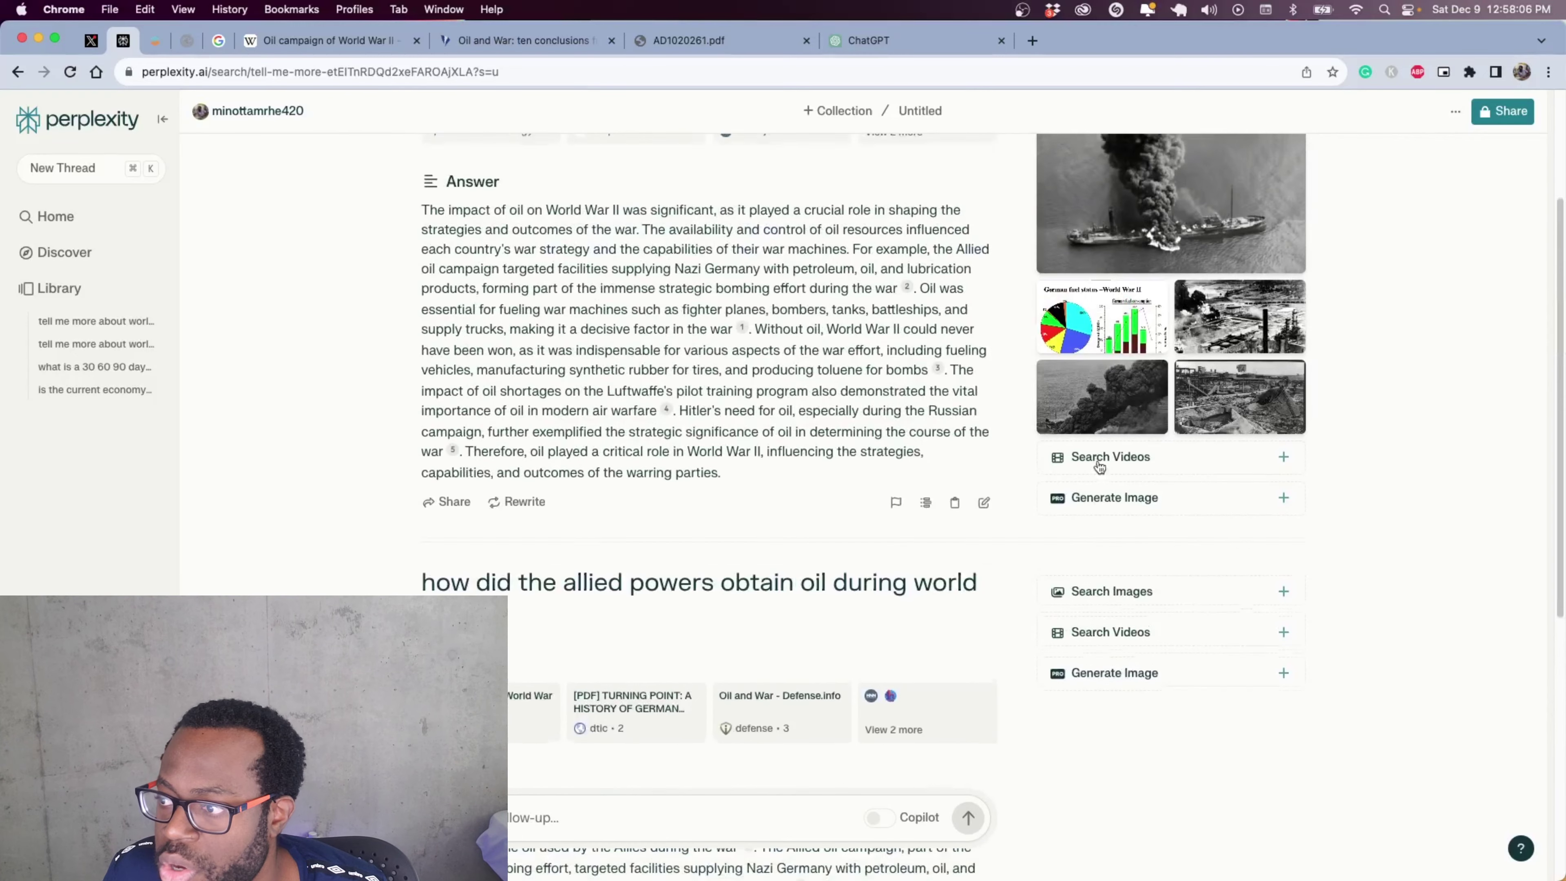
# Return to the Perplexity thread and search for videos related to the first answer on oil's impact in World War 2.
pyautogui.scroll(1, 1099, 467)
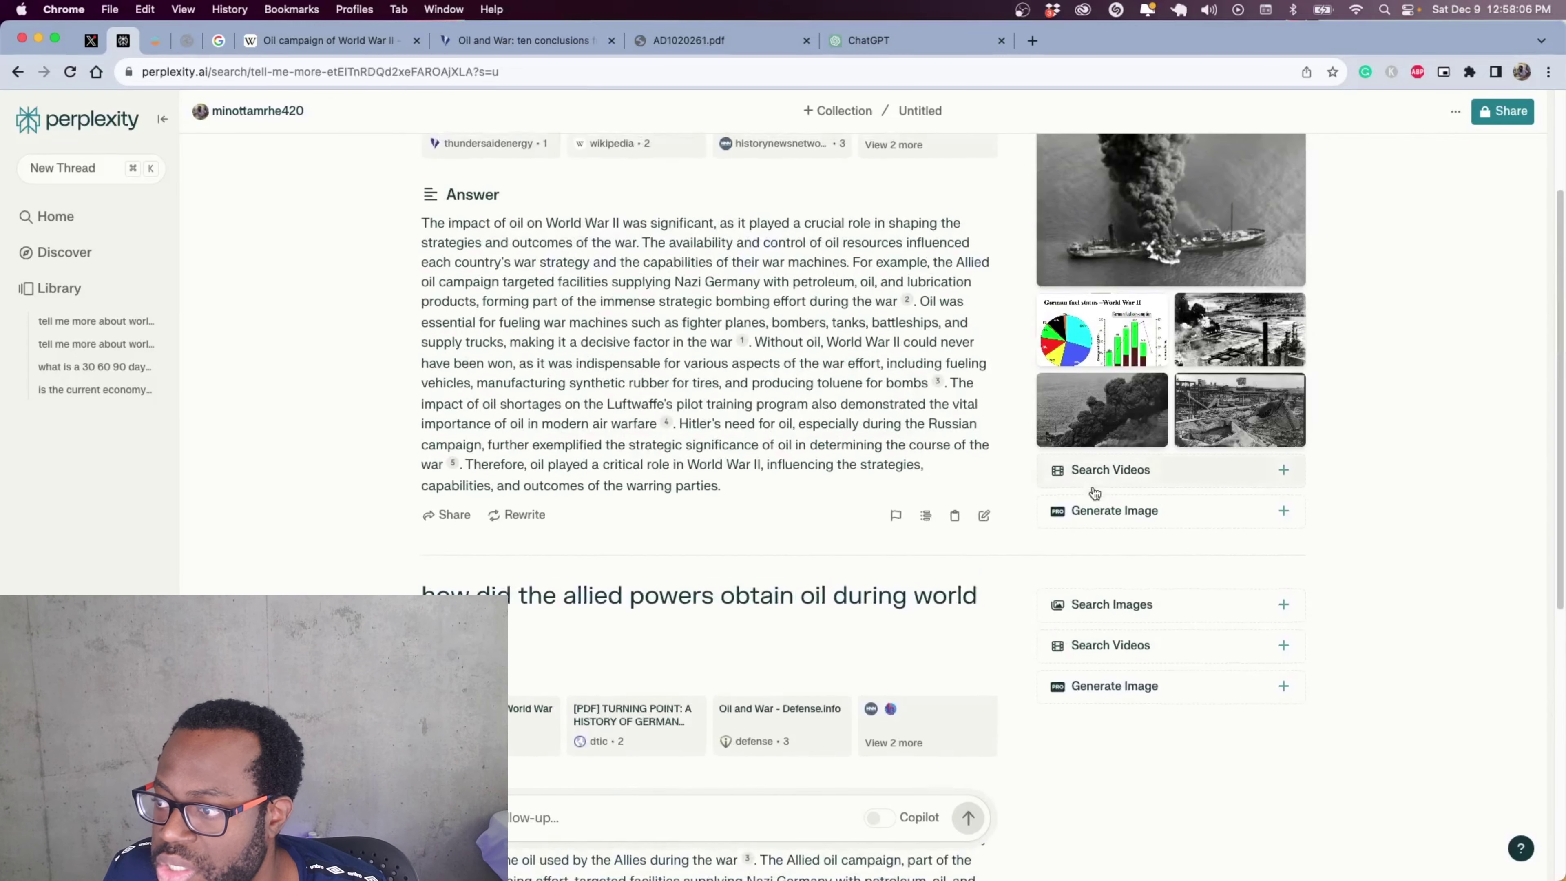
pyautogui.scroll(-3, 1094, 489)
pyautogui.scroll(3, 1090, 500)
pyautogui.scroll(3, 1091, 496)
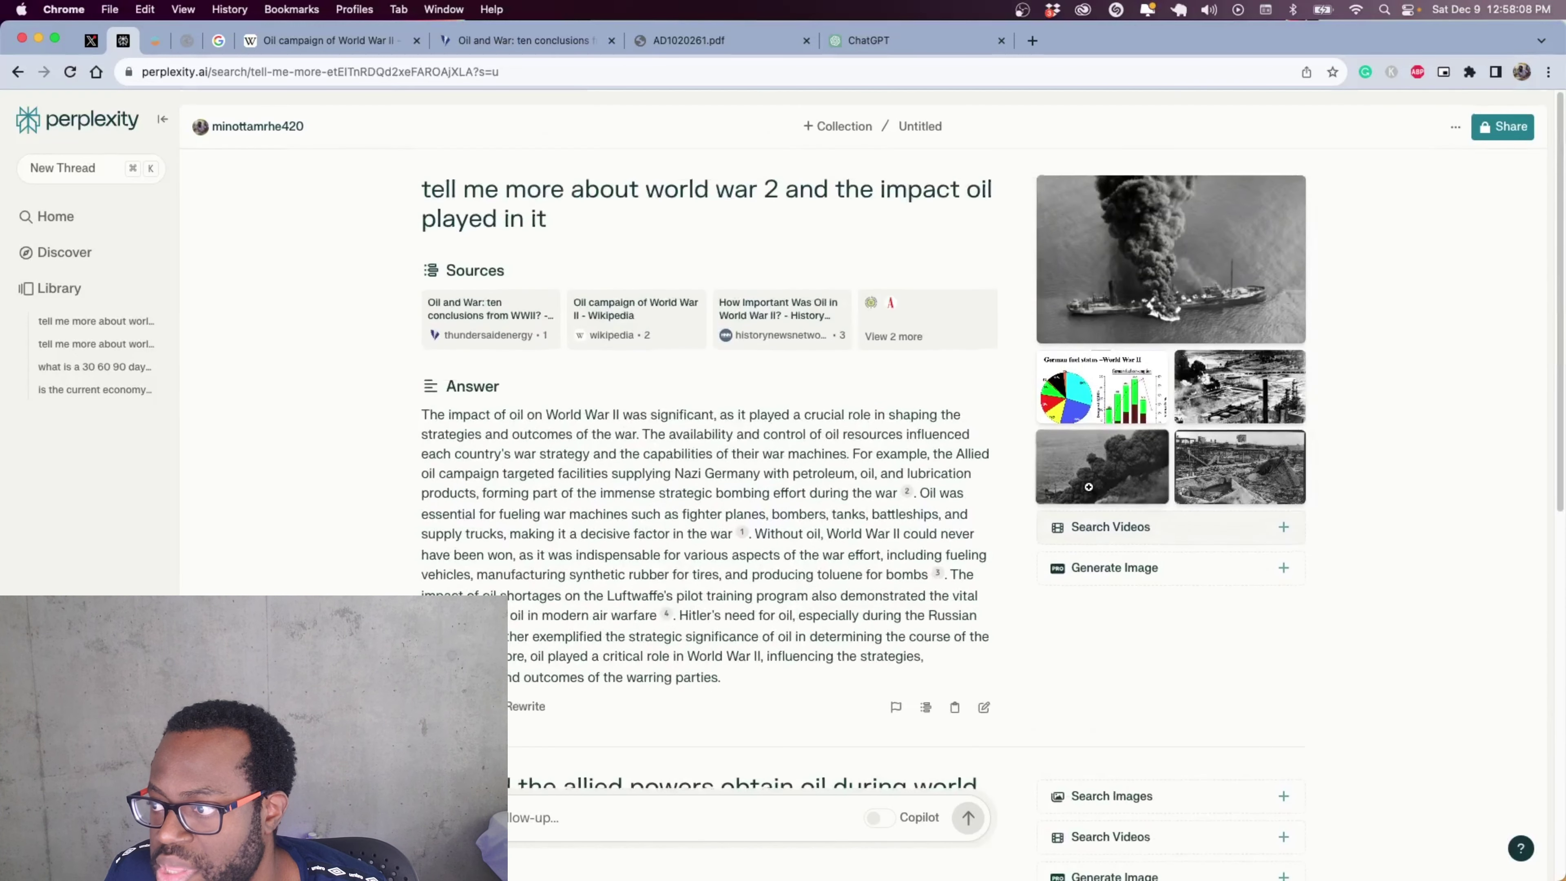
pyautogui.scroll(-1, 1086, 487)
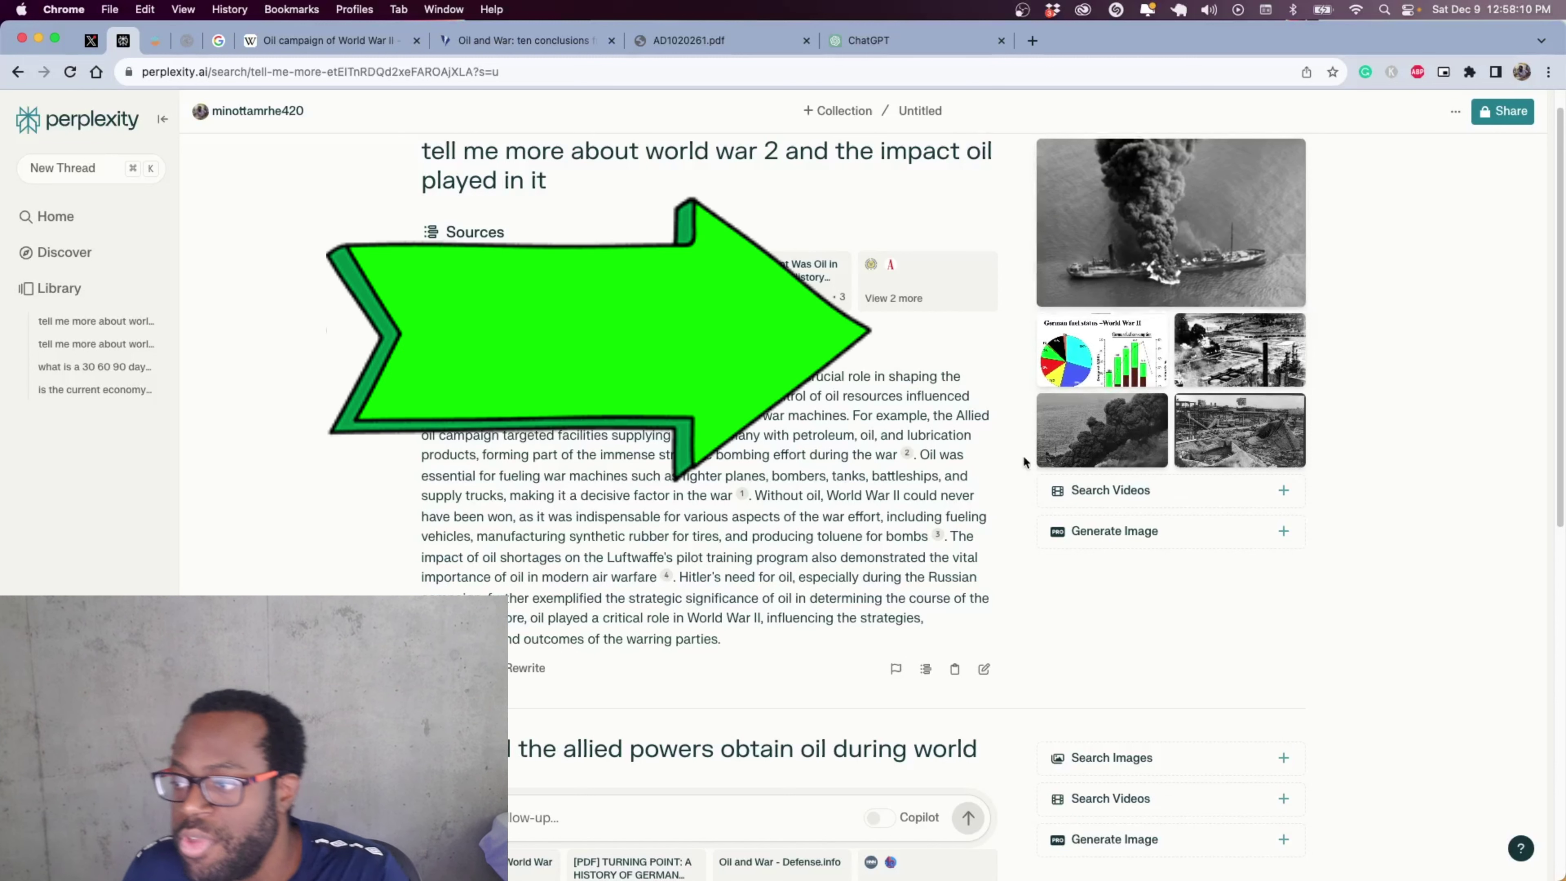
pyautogui.click(1122, 490)
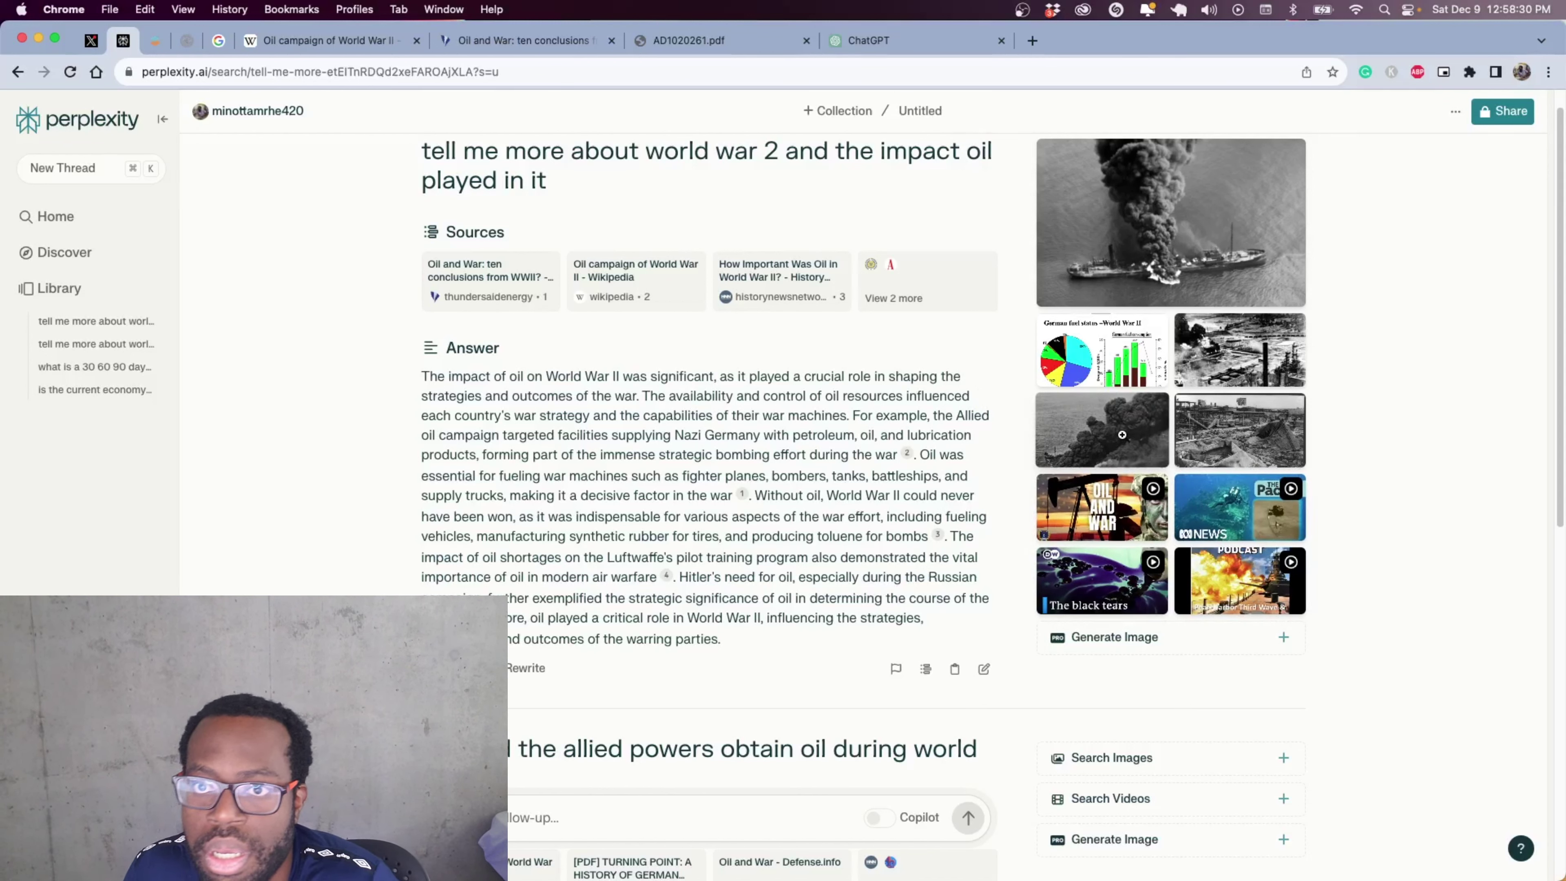
pyautogui.scroll(1, 1171, 278)
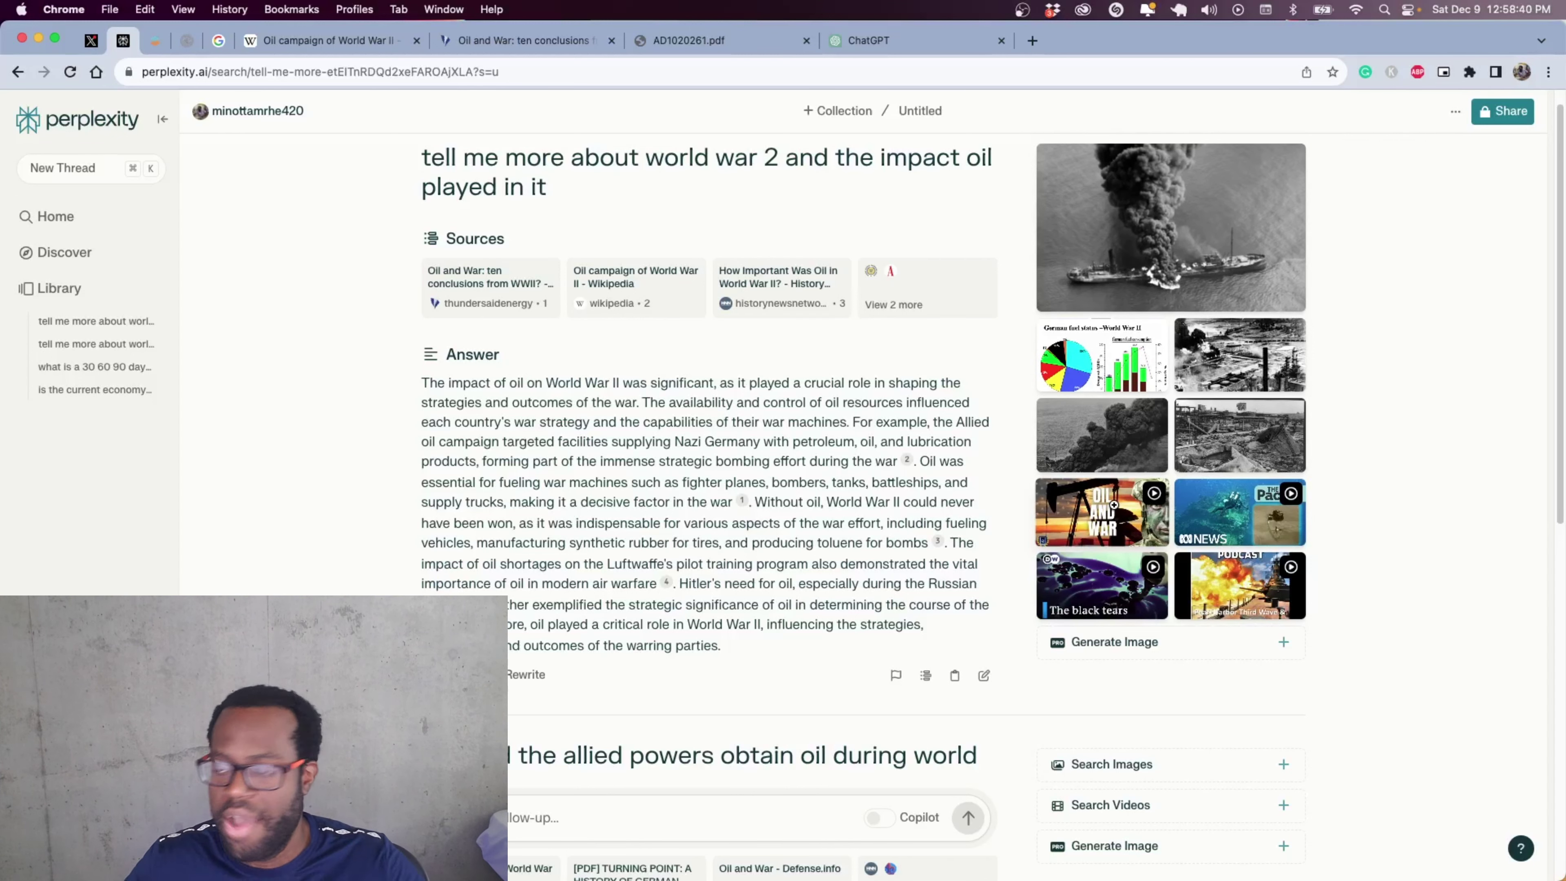
# Ask the follow-up question "how impactful was the US in the war efforts" in the same thread.
pyautogui.scroll(-7, 954, 682)
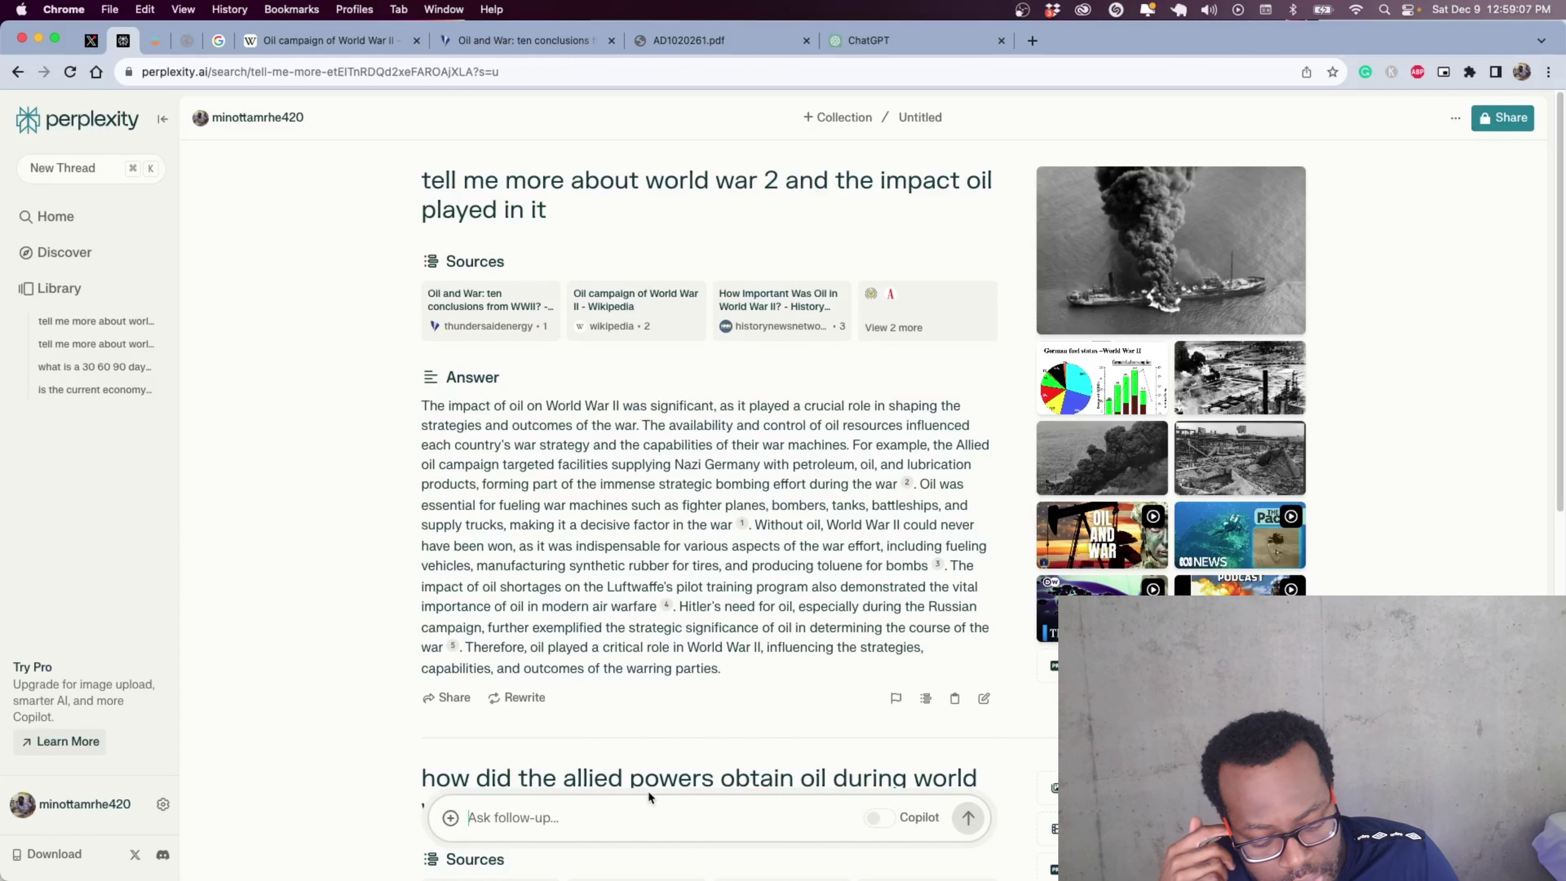
pyautogui.write('h')
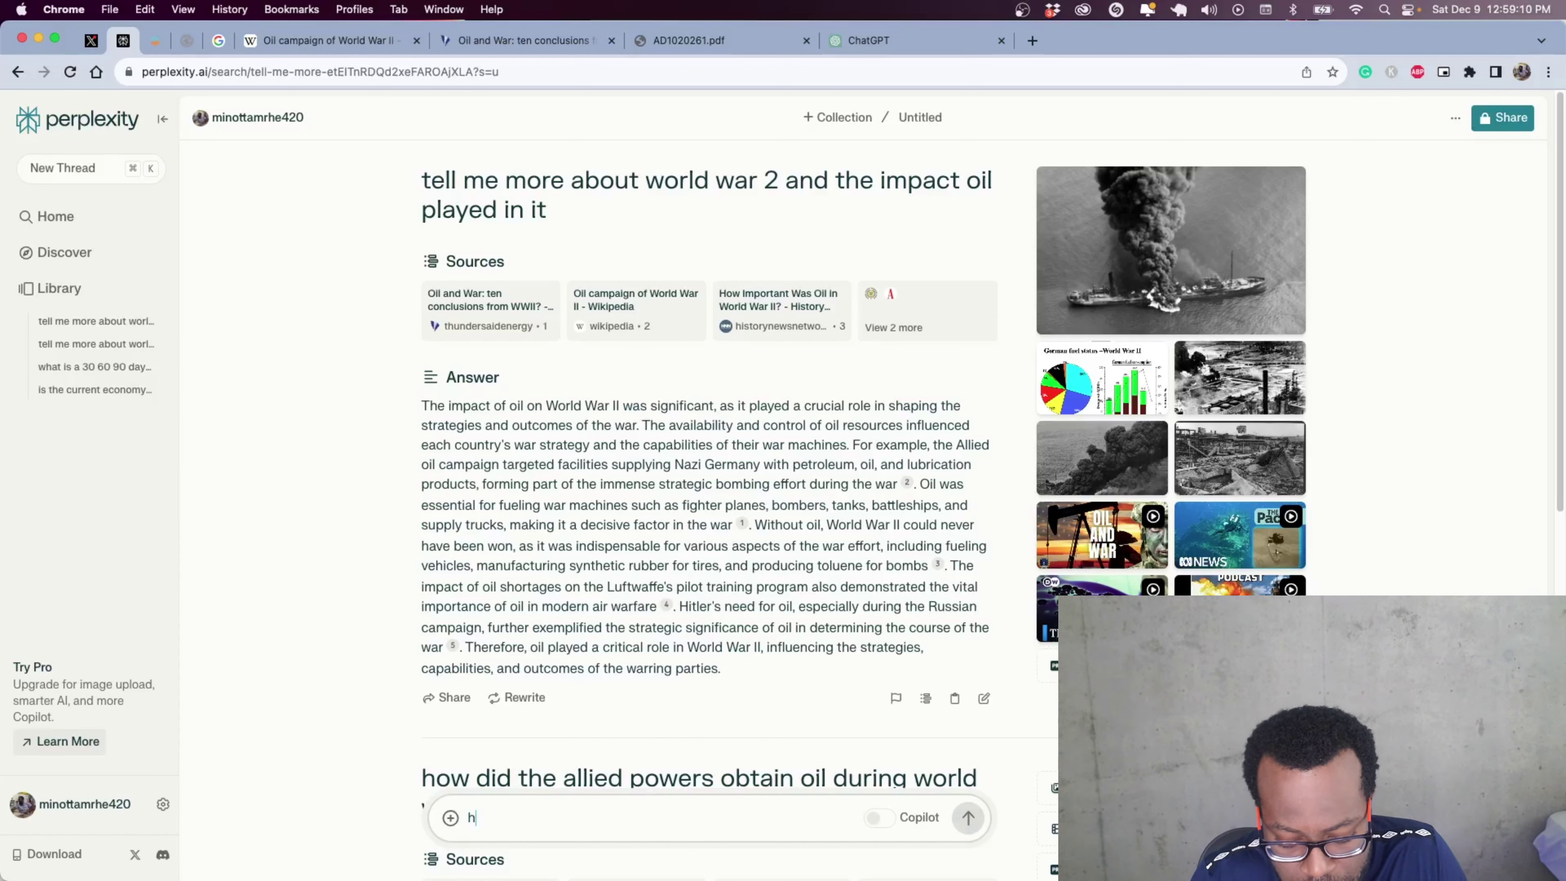
pyautogui.write('ow impactful was the US in the war efforts')
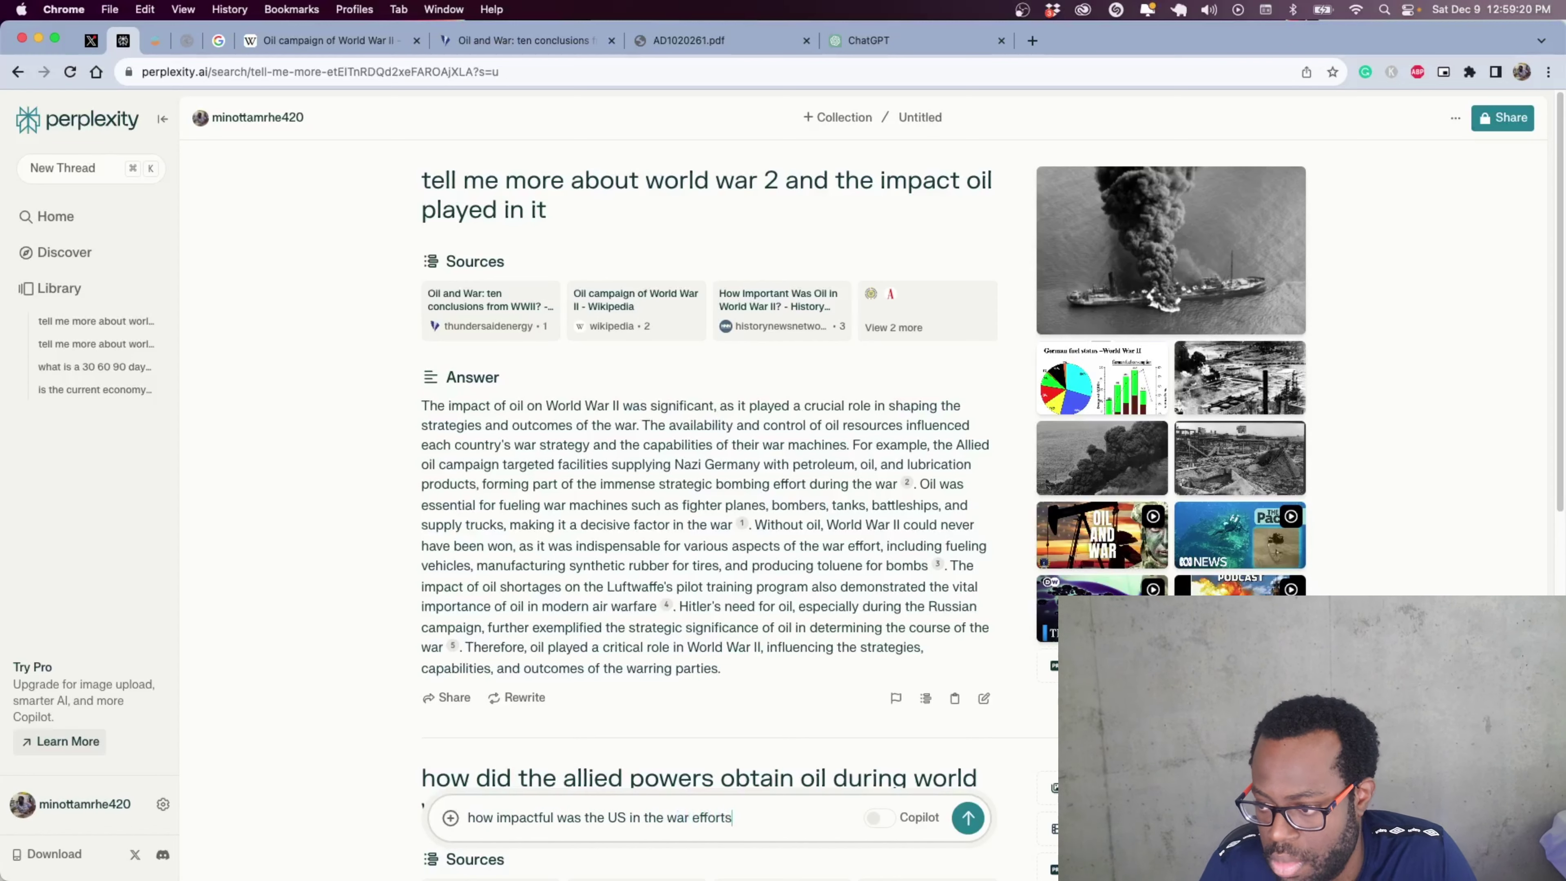
pyautogui.press('Return')
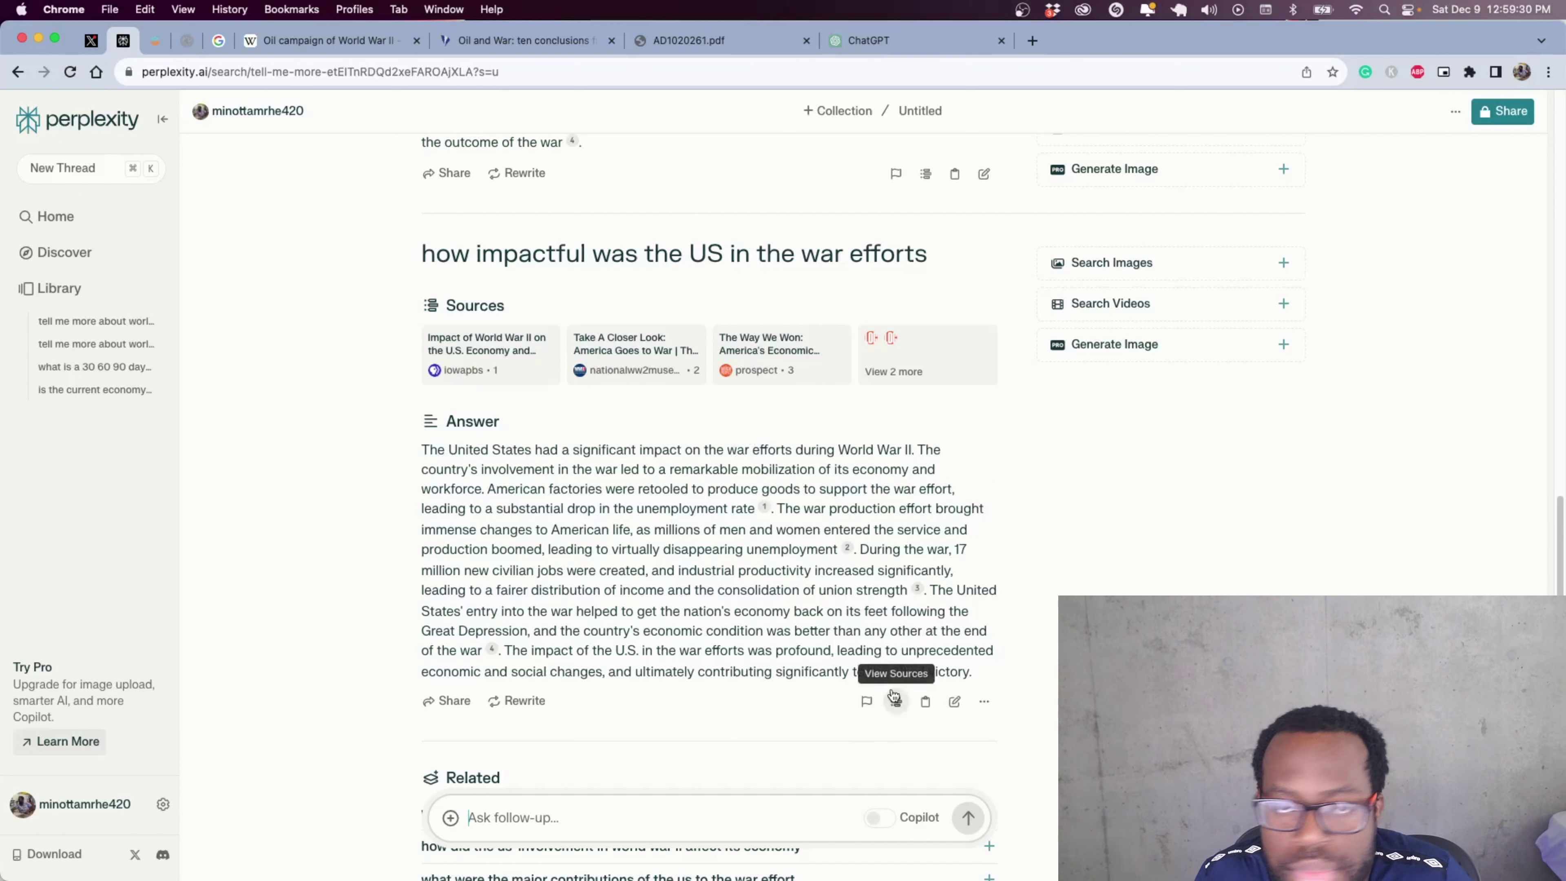
# Search for videos related to the US war efforts answer and view that answer's sources.
pyautogui.click(1133, 262)
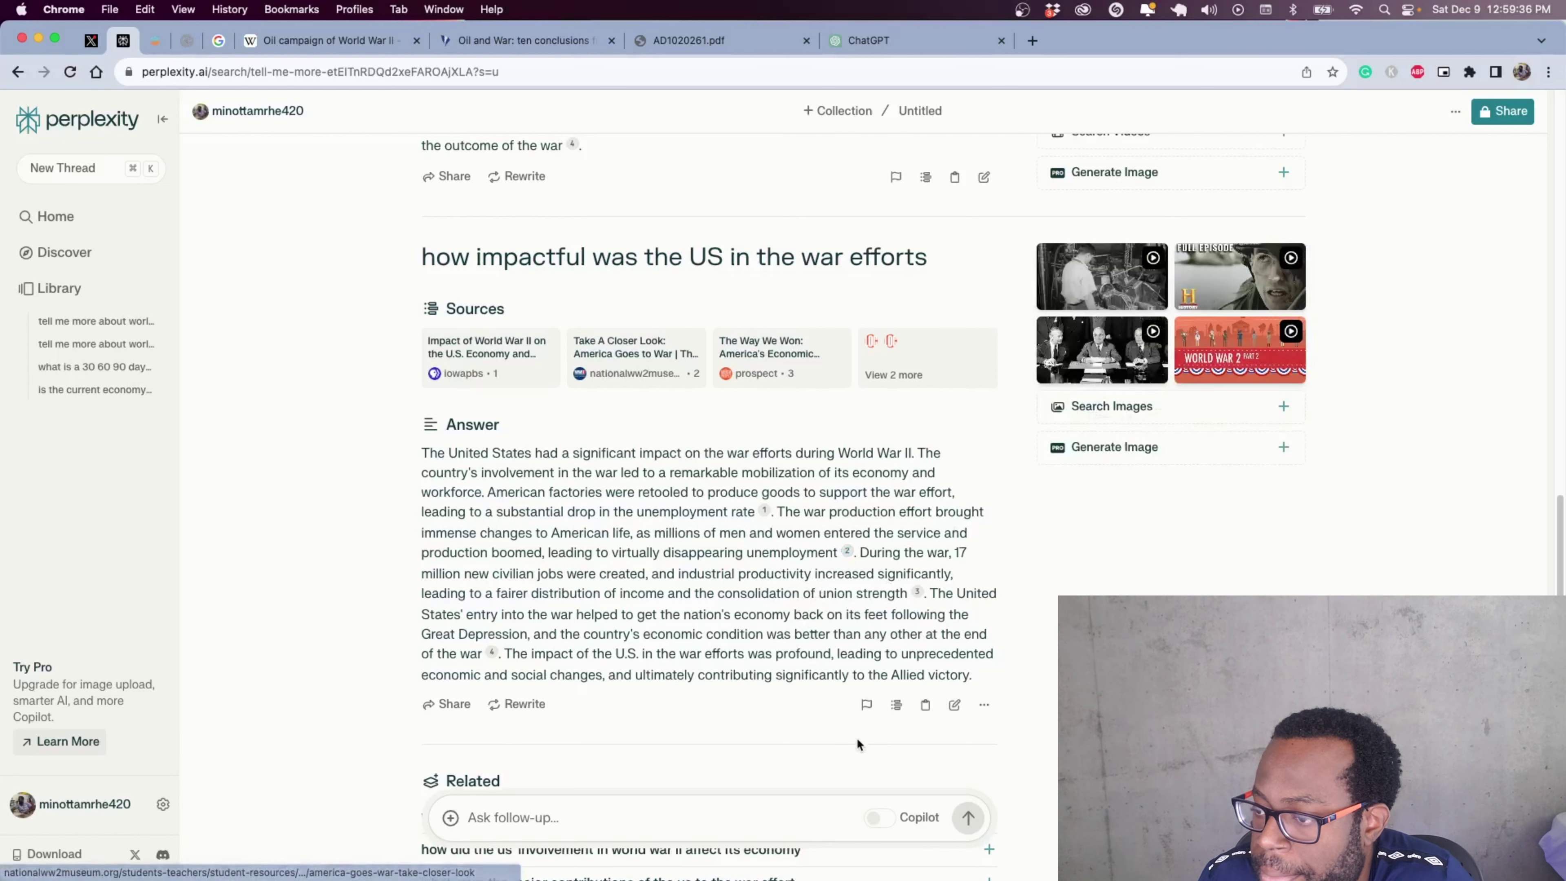
pyautogui.click(897, 701)
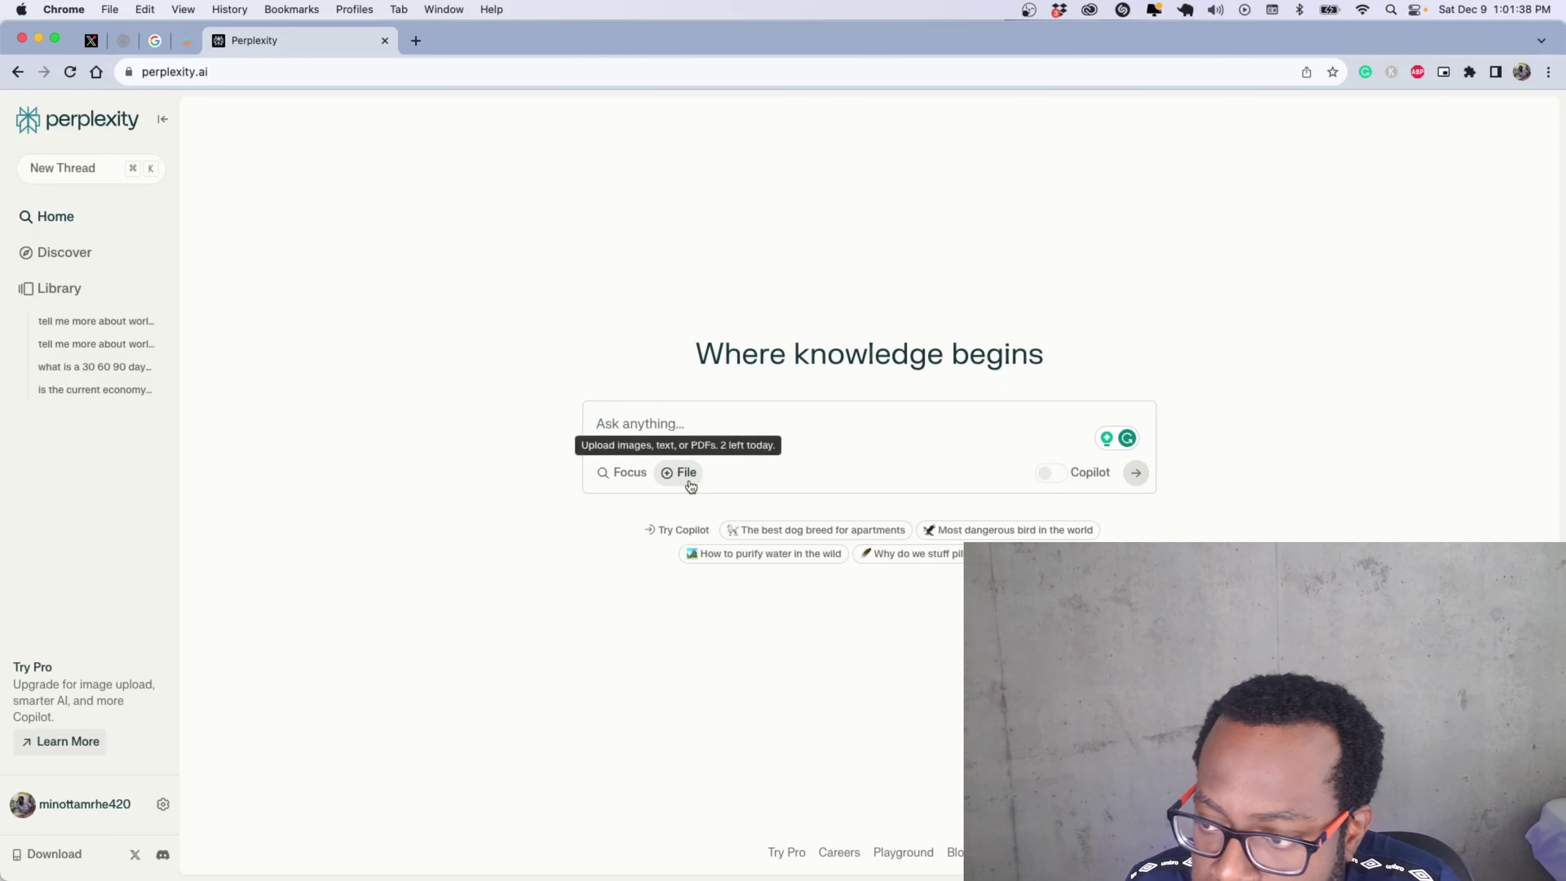
# Attach the file "Create a 30-60-90 Day Plan for Your New Job.txt" from the Conversation_Bot folder to a new Perplexity question.
pyautogui.click(687, 478)
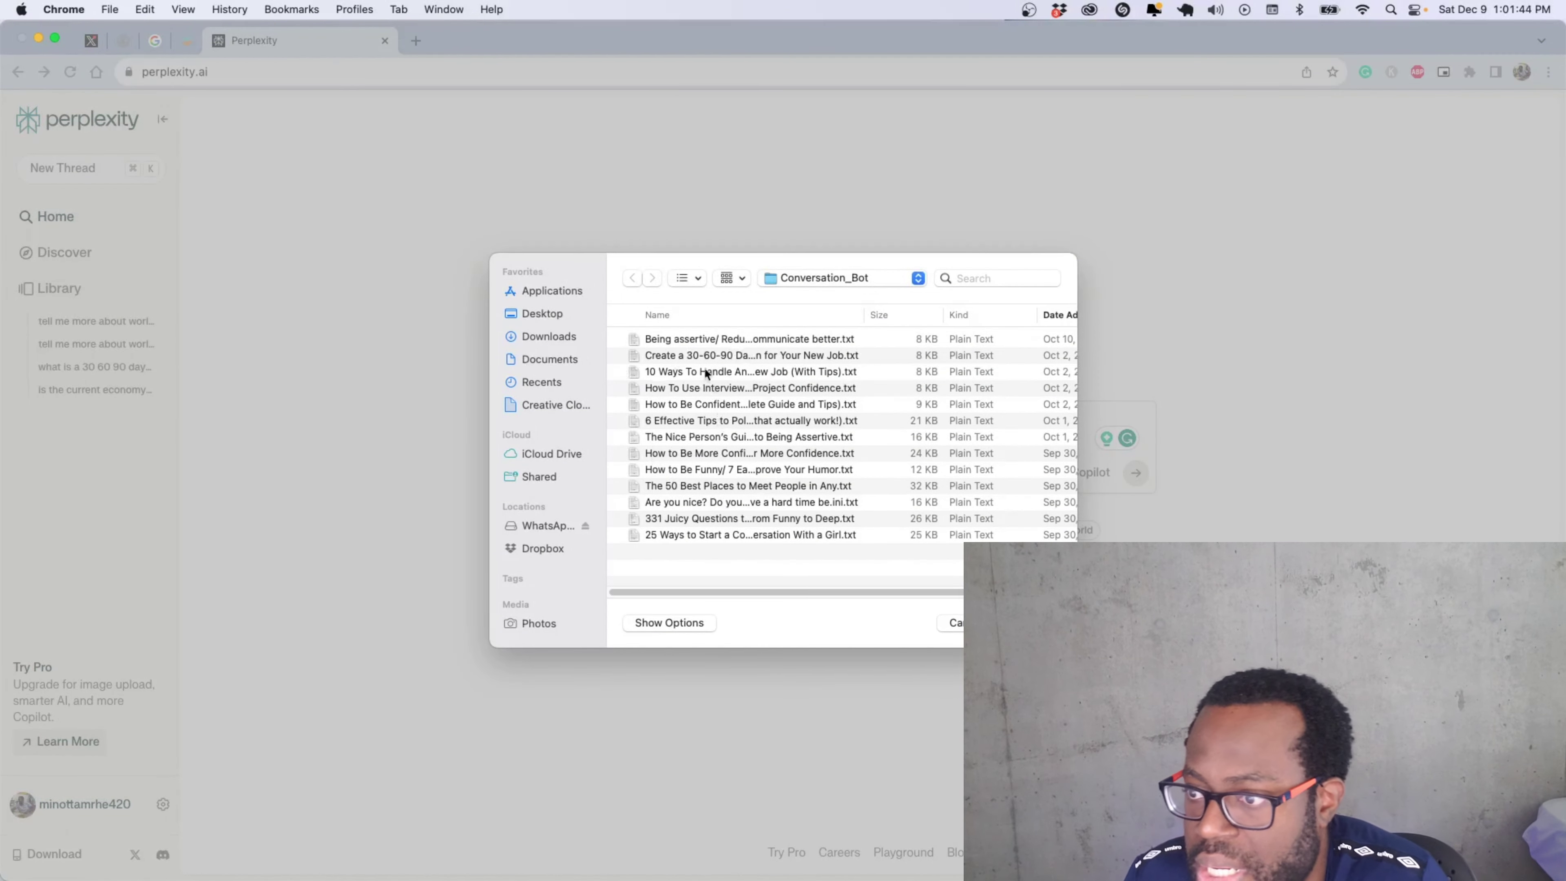
pyautogui.doubleClick(689, 356)
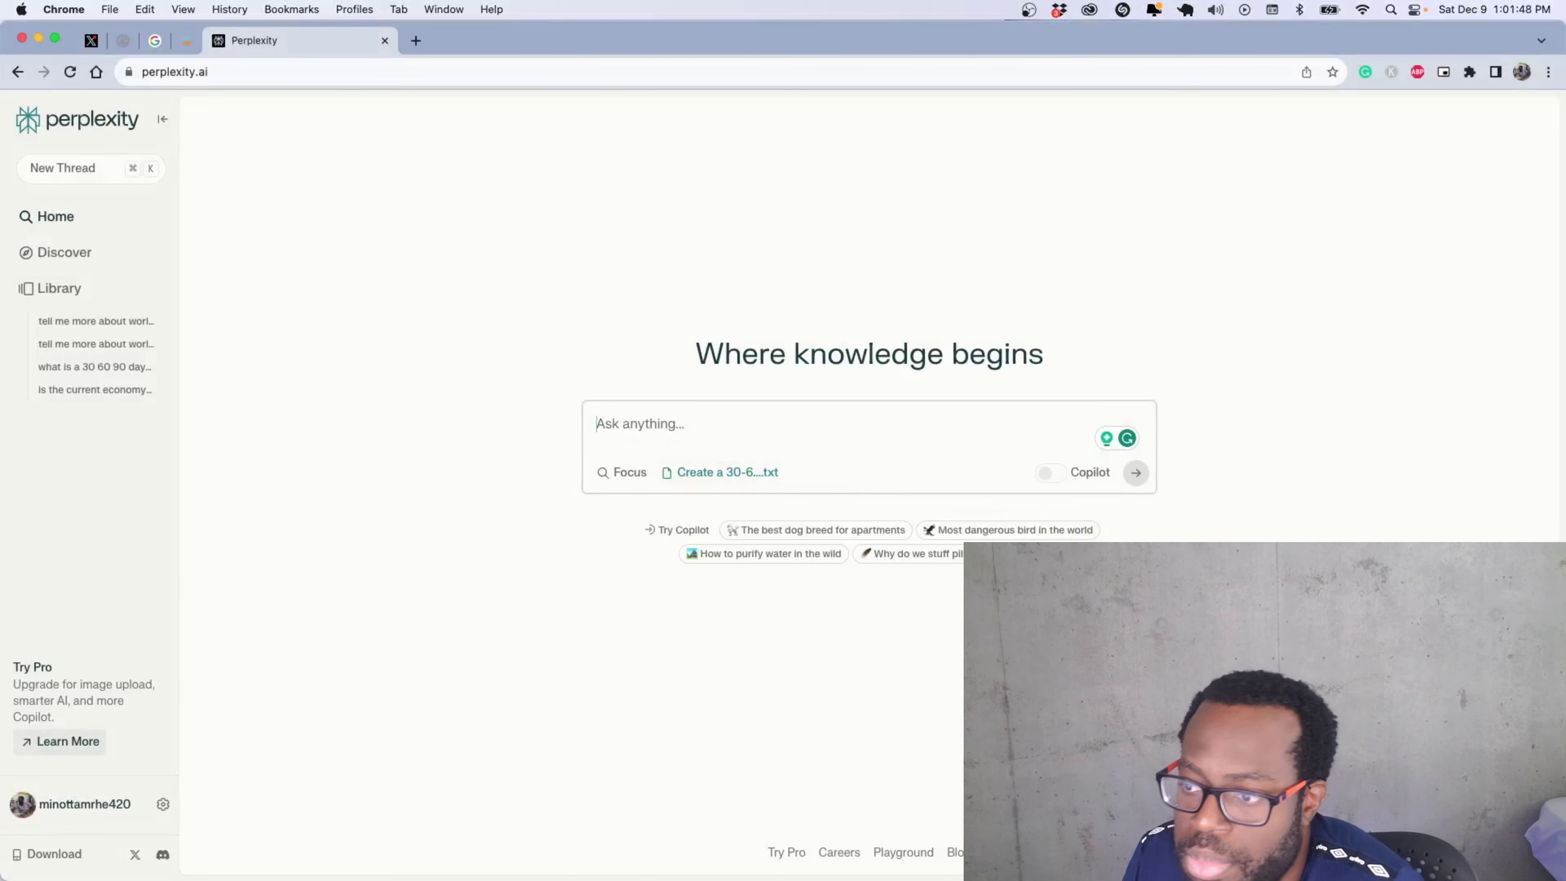
# Switch to Finder, preview the 30-60-90 day plan text file to examine its overview section, and close the preview.
pyautogui.hotkey('ctrl', 'Up')
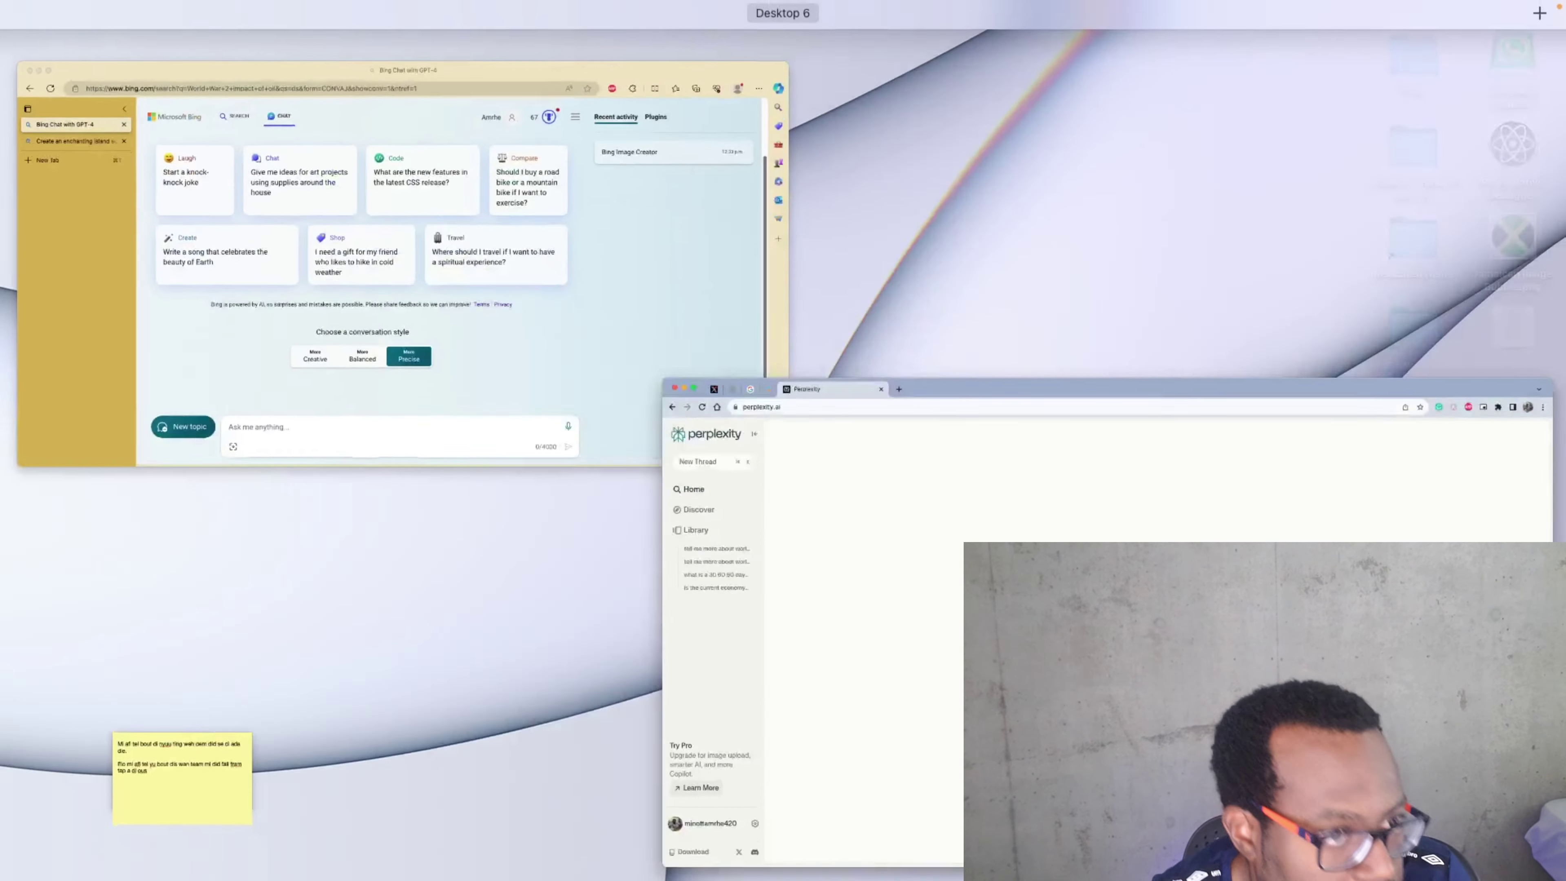
pyautogui.hotkey('ctrl', 'Up')
pyautogui.press('super+Tab')
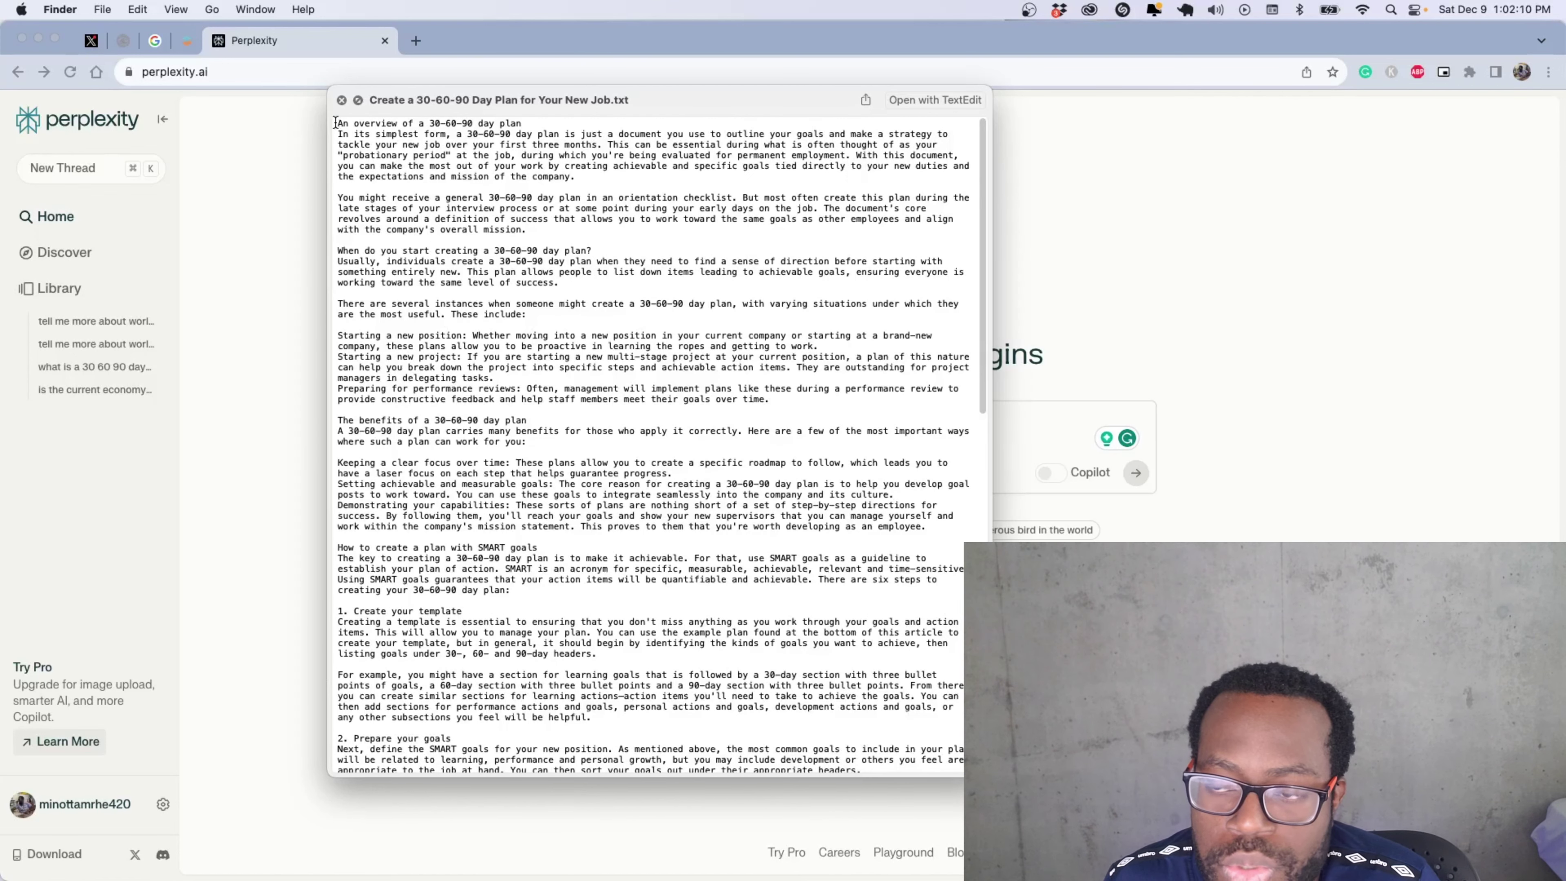
pyautogui.moveTo(336, 123); pyautogui.dragTo(559, 134)
pyautogui.click(468, 320)
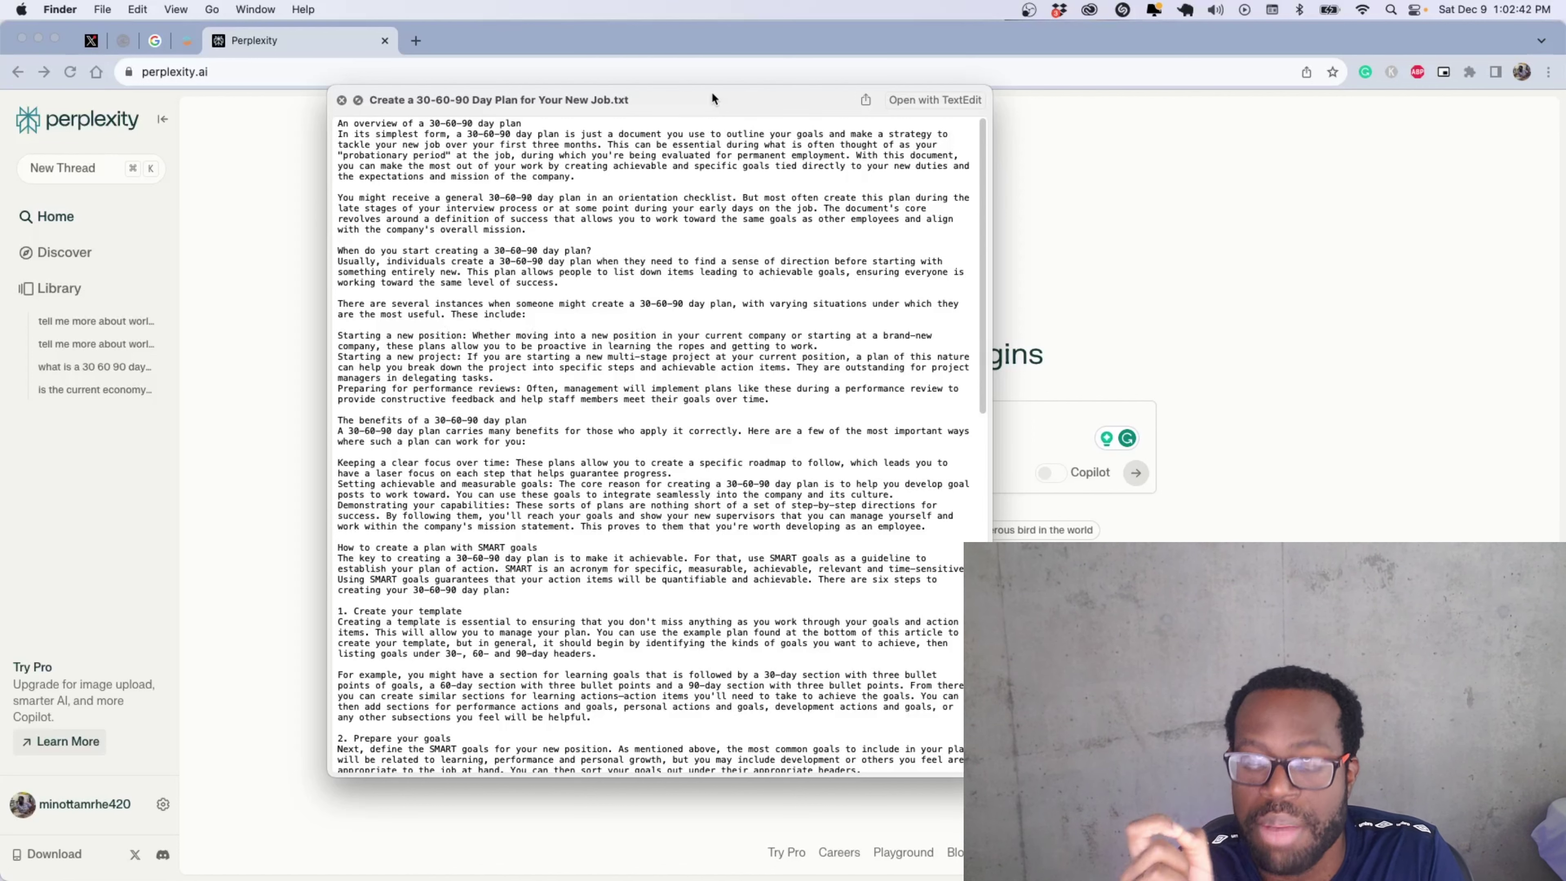
pyautogui.press('space')
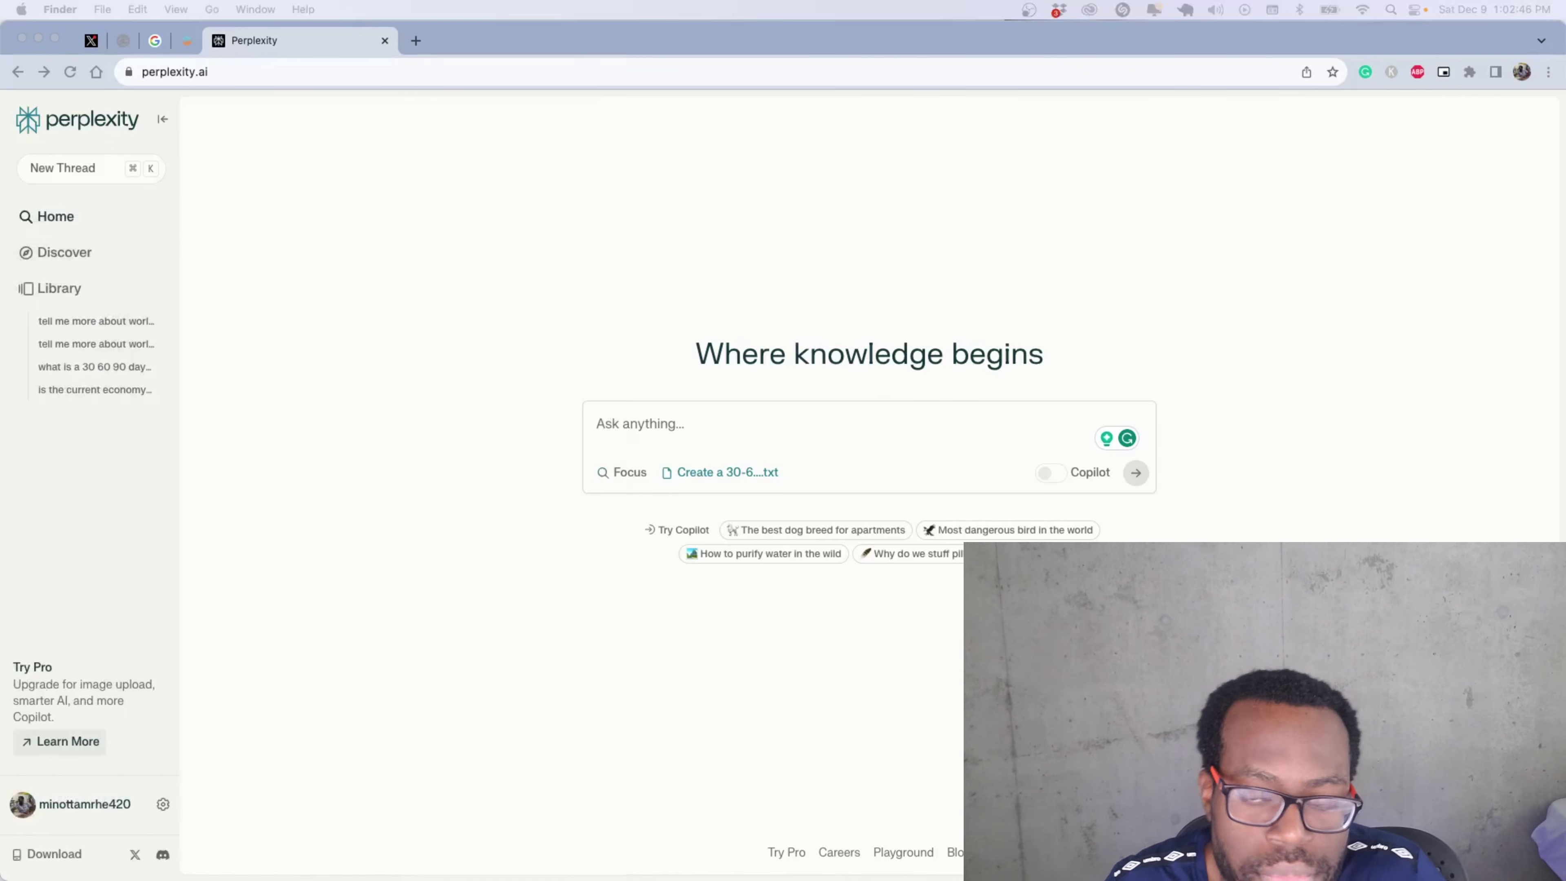
# Ask Perplexity about the attached file: "what is the 30 60 90 day plan and how beneficial is it to me as an employee".
pyautogui.click(717, 413)
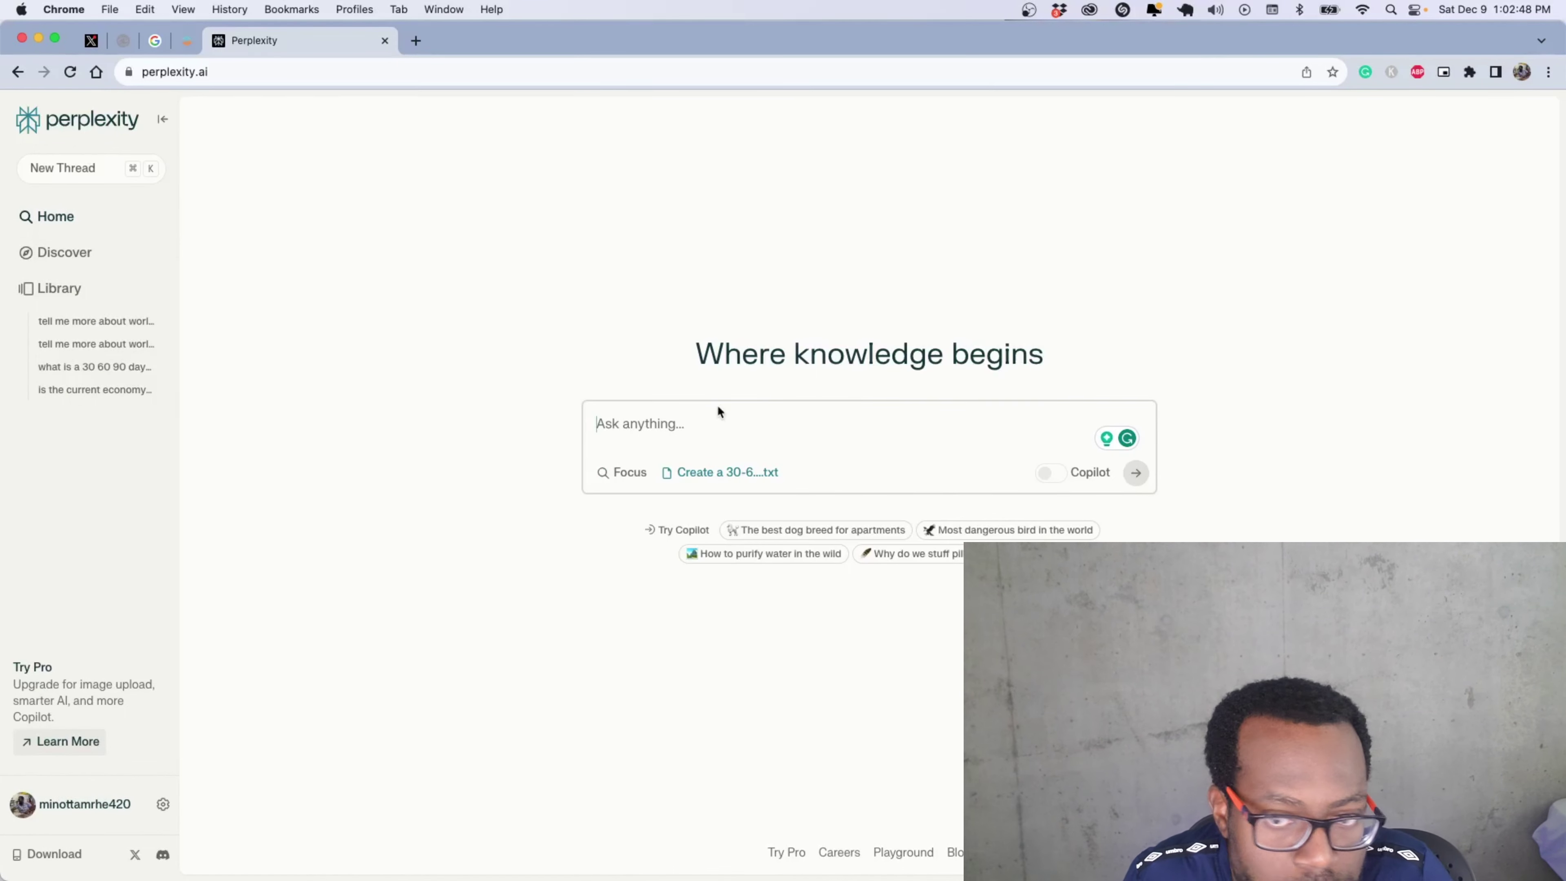
pyautogui.write('what is the ')
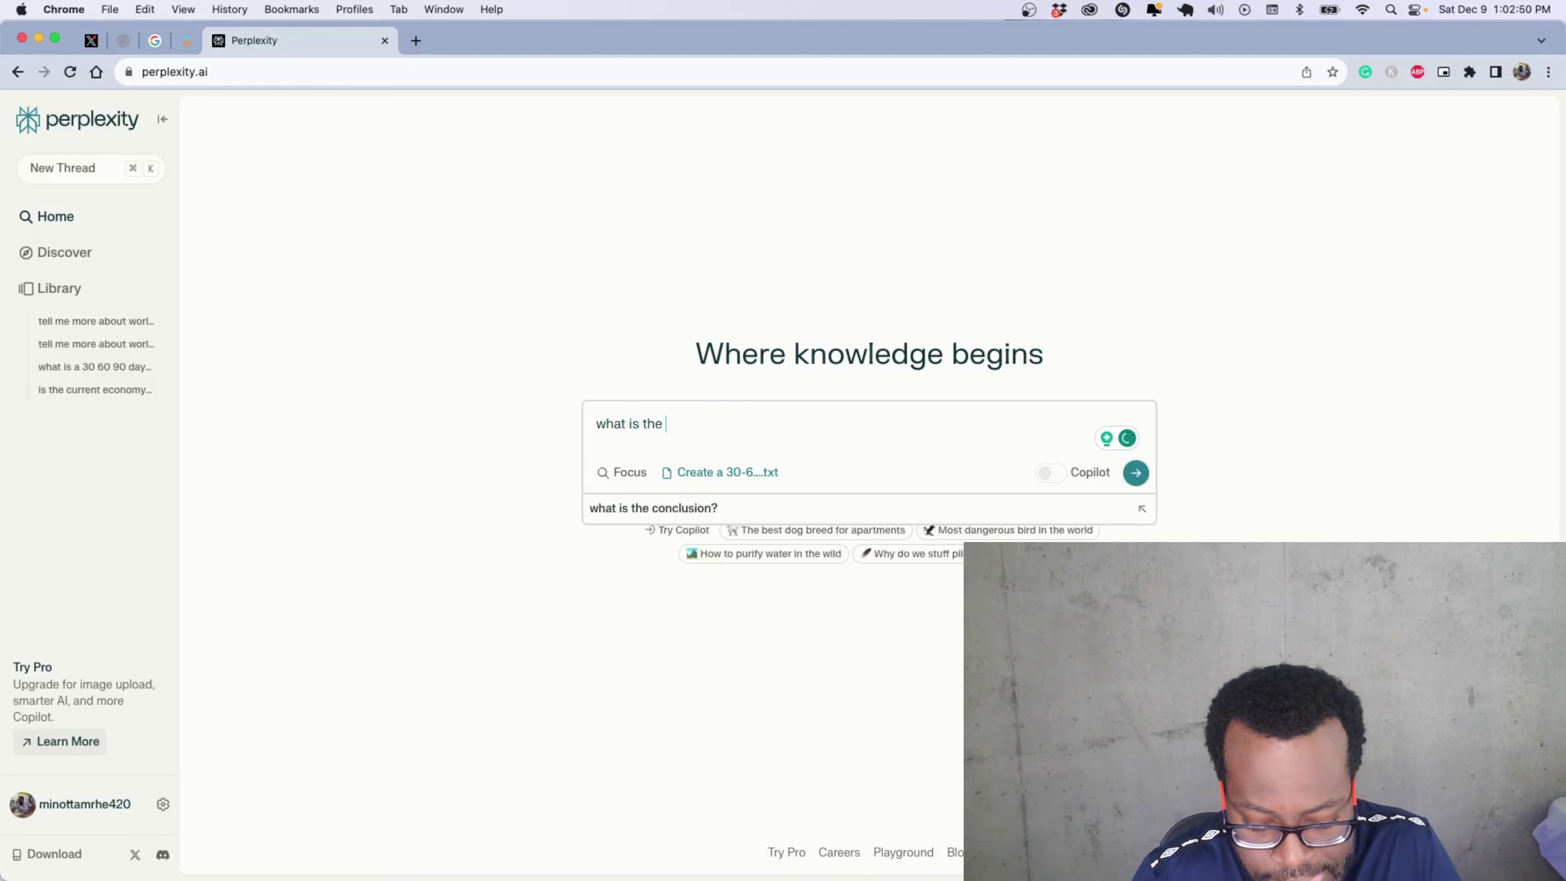
pyautogui.write('30 60 ')
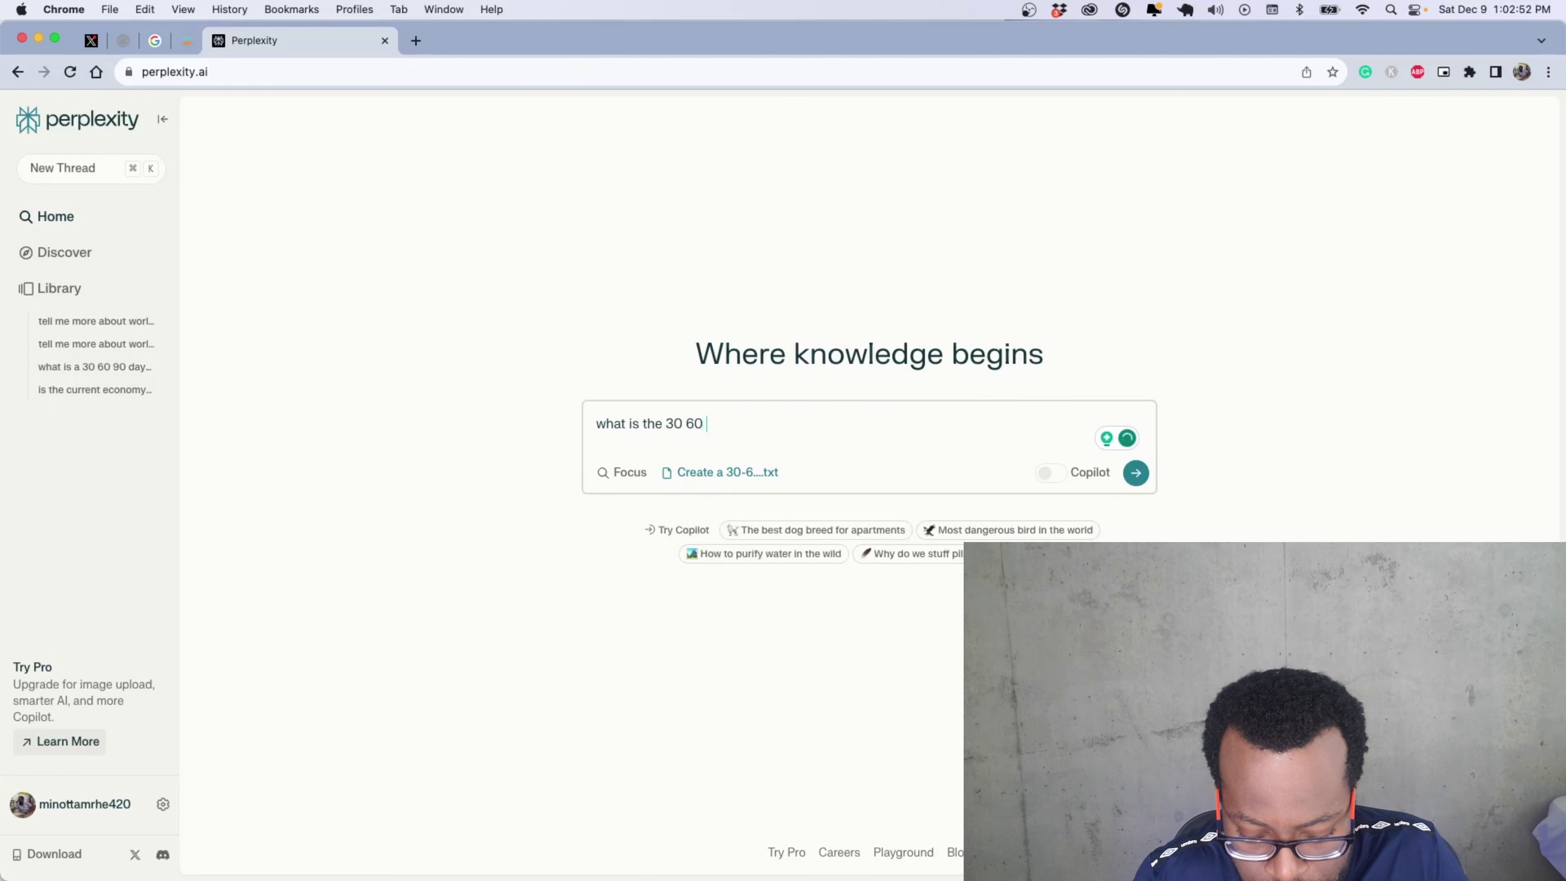
pyautogui.write('90 day plan')
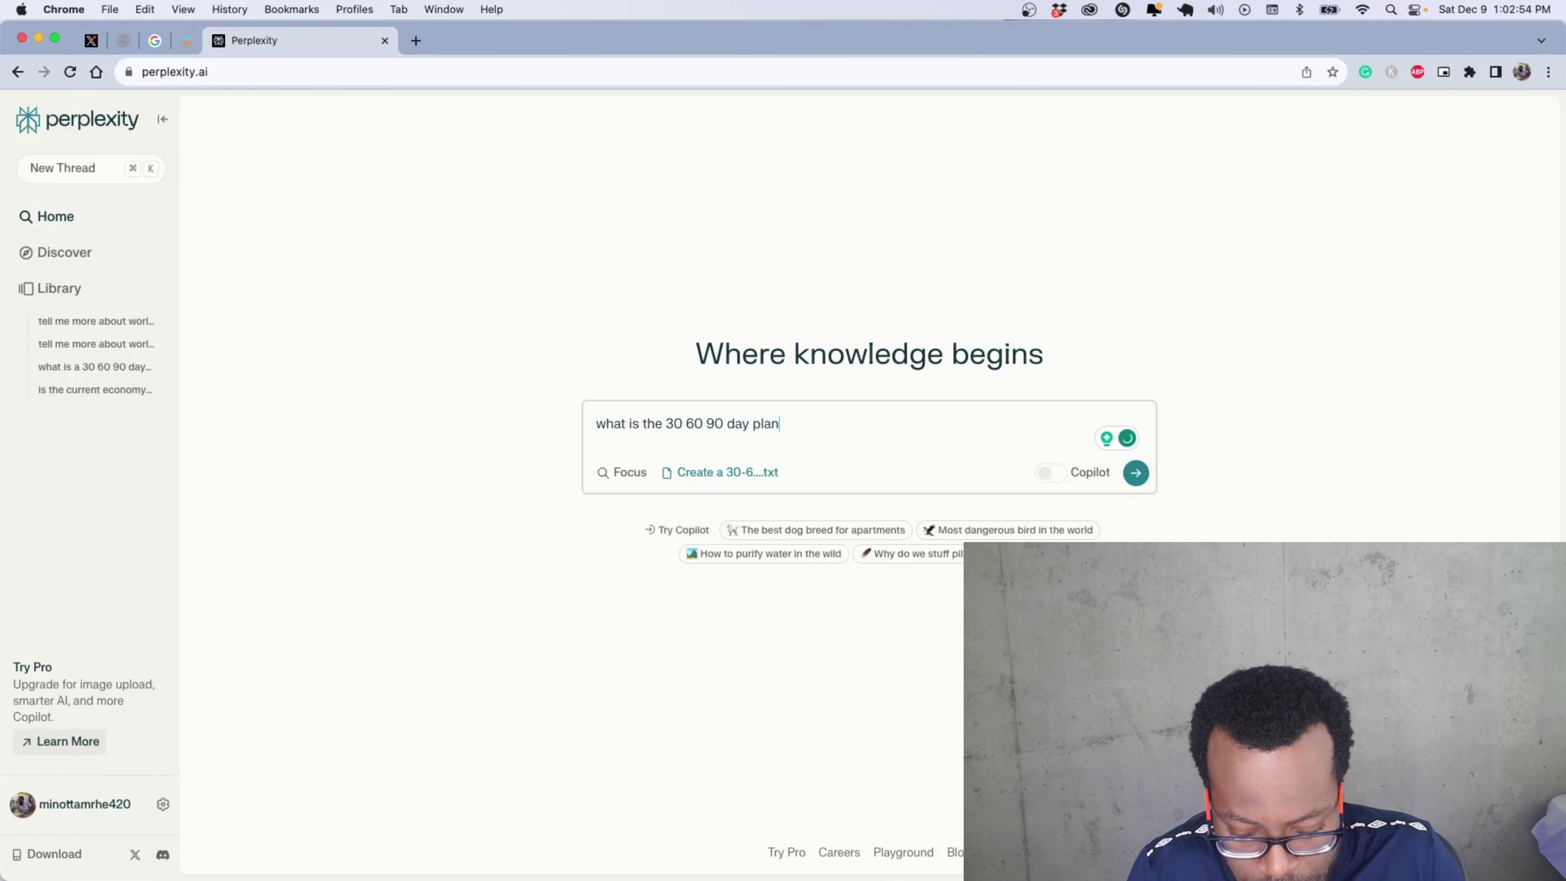
pyautogui.write(' and ho')
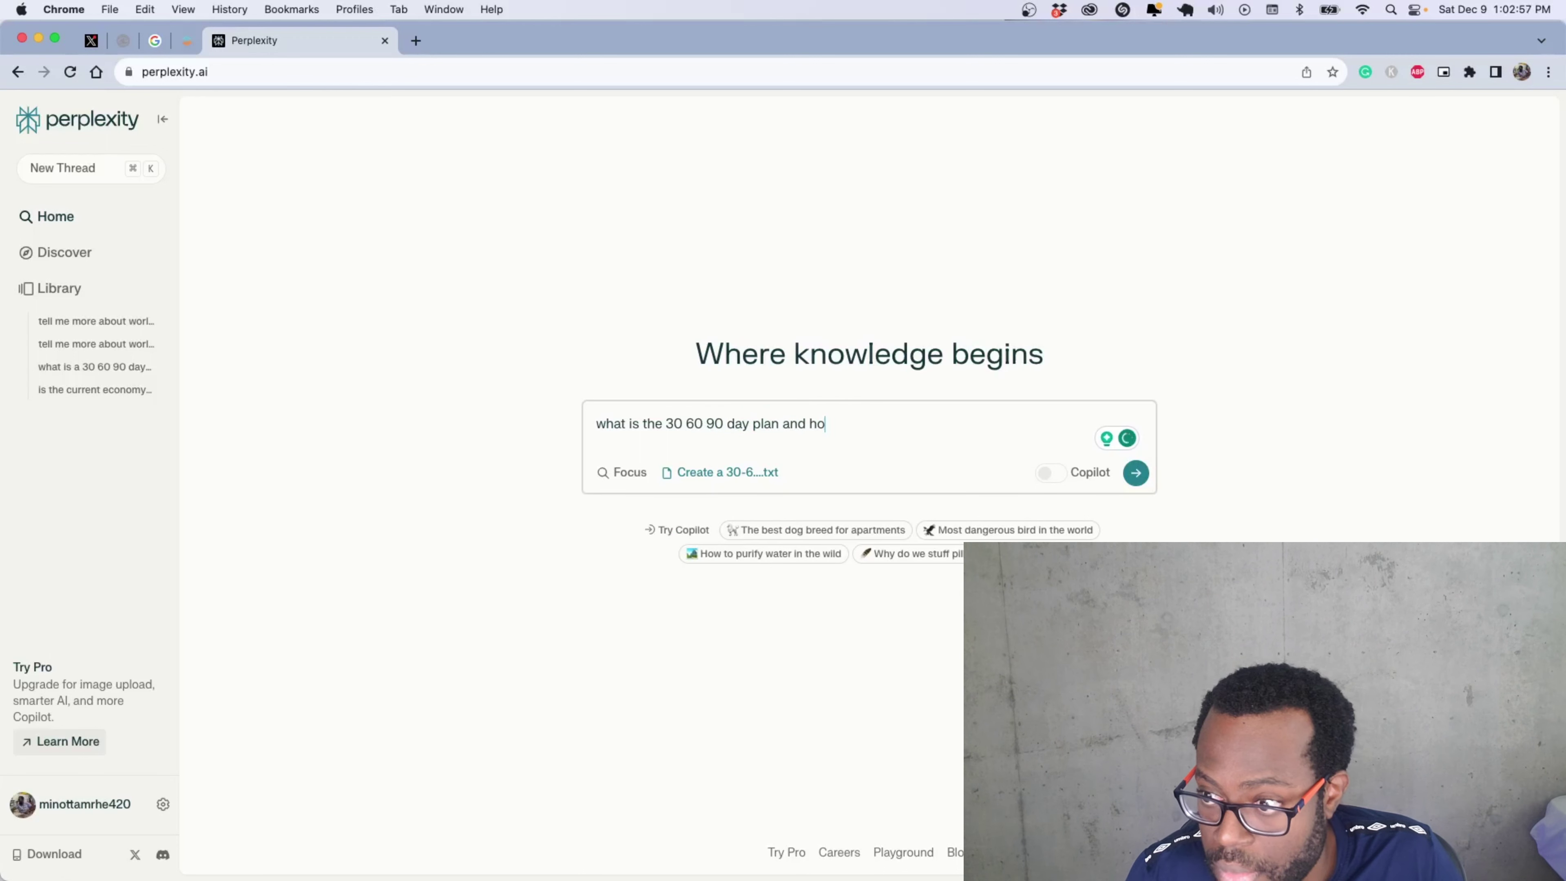
pyautogui.write('w beneficial ')
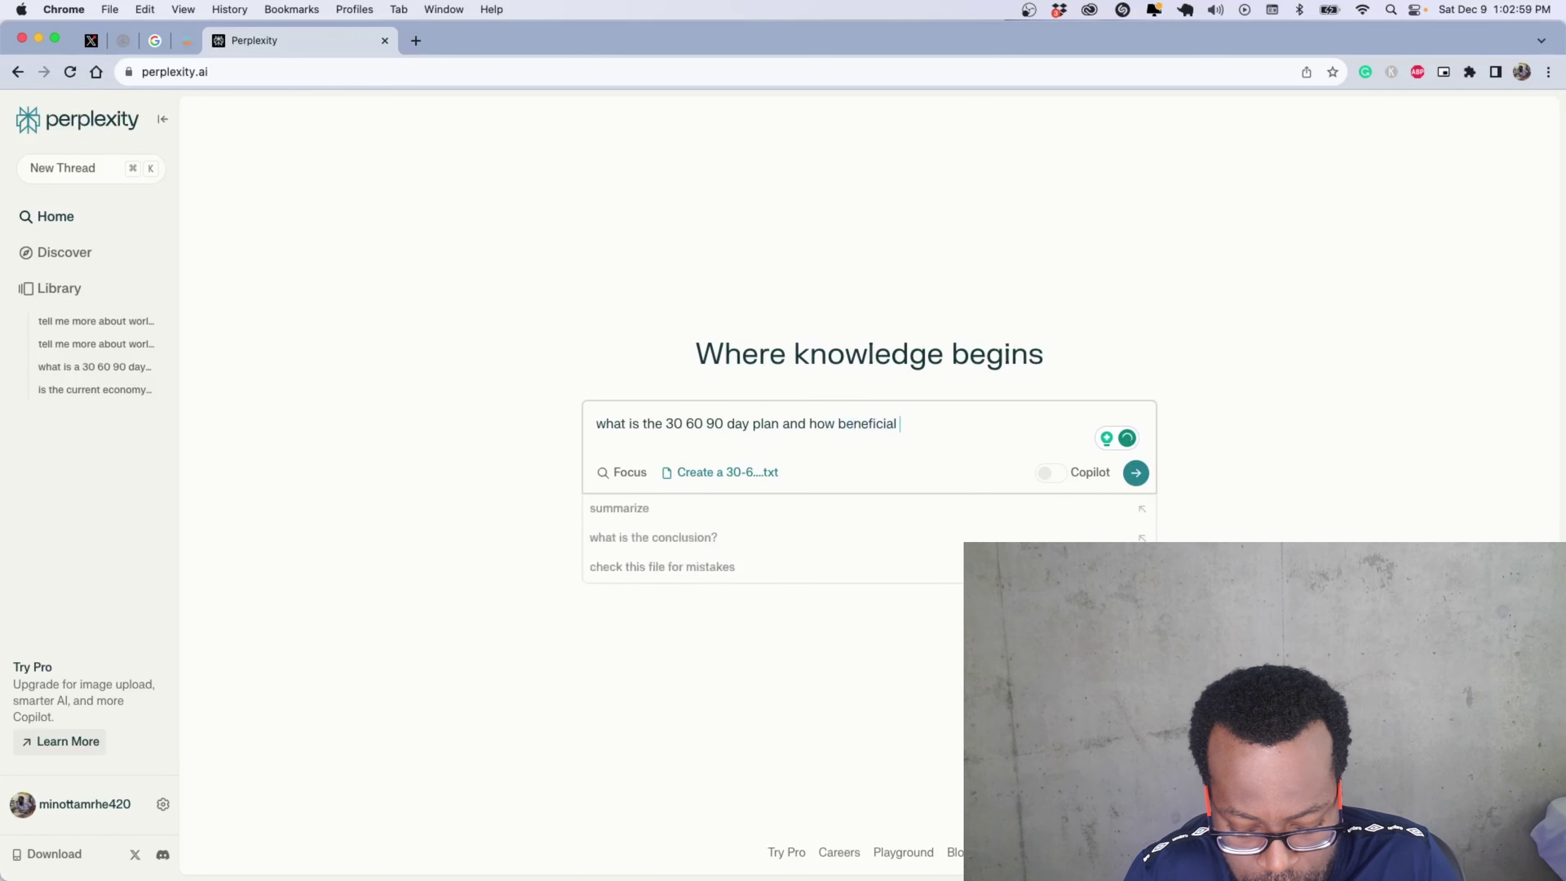
pyautogui.write('is it to m')
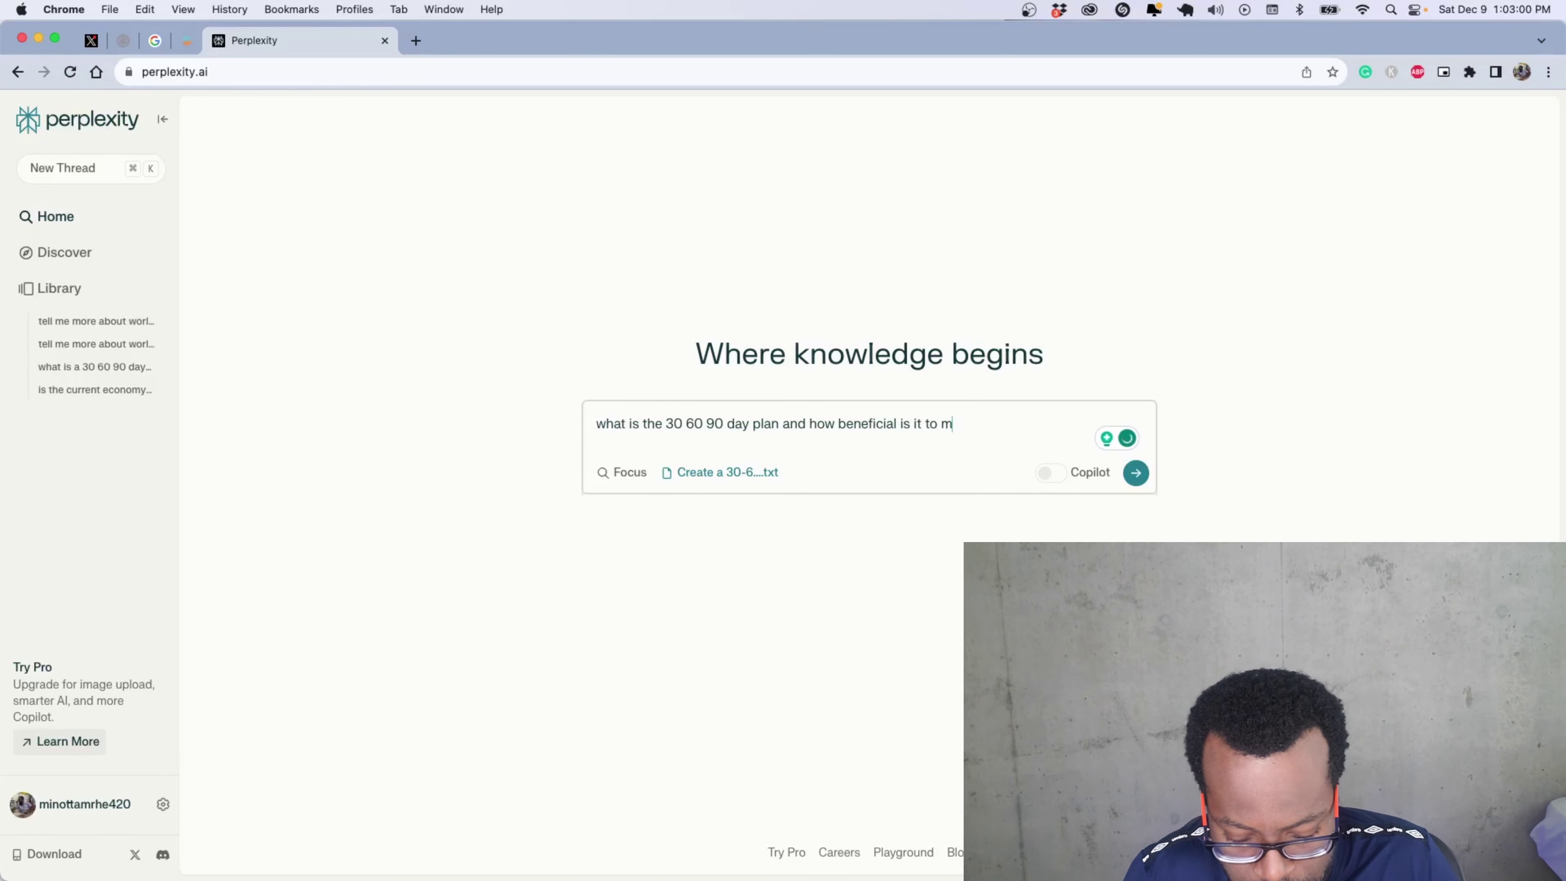
pyautogui.write('e as an employye')
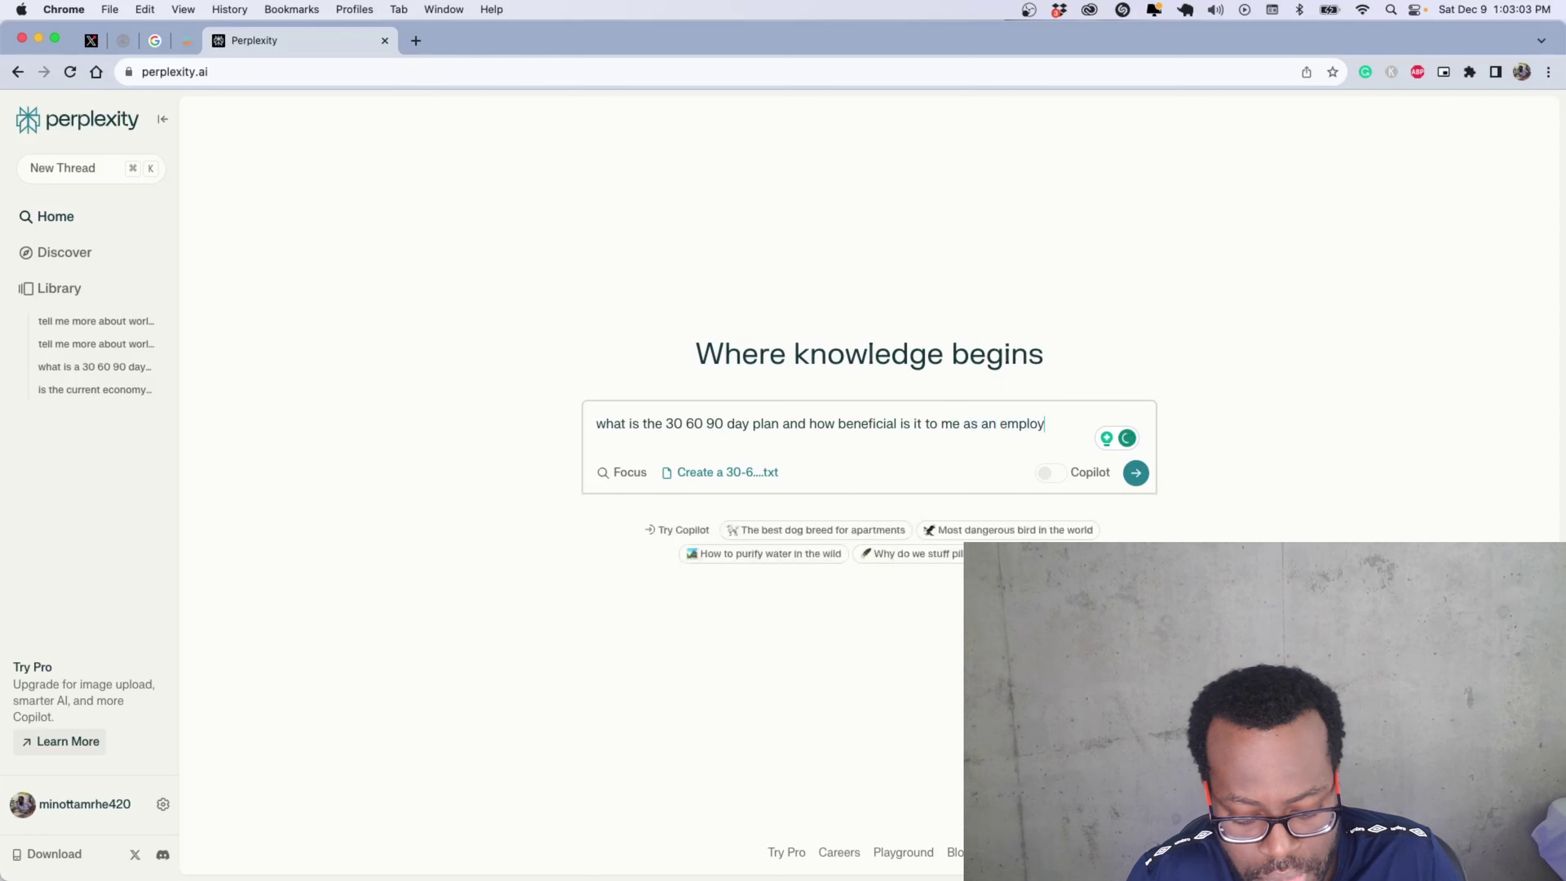
pyautogui.press('BackSpace')
pyautogui.press('BackSpace')
pyautogui.write('ee')
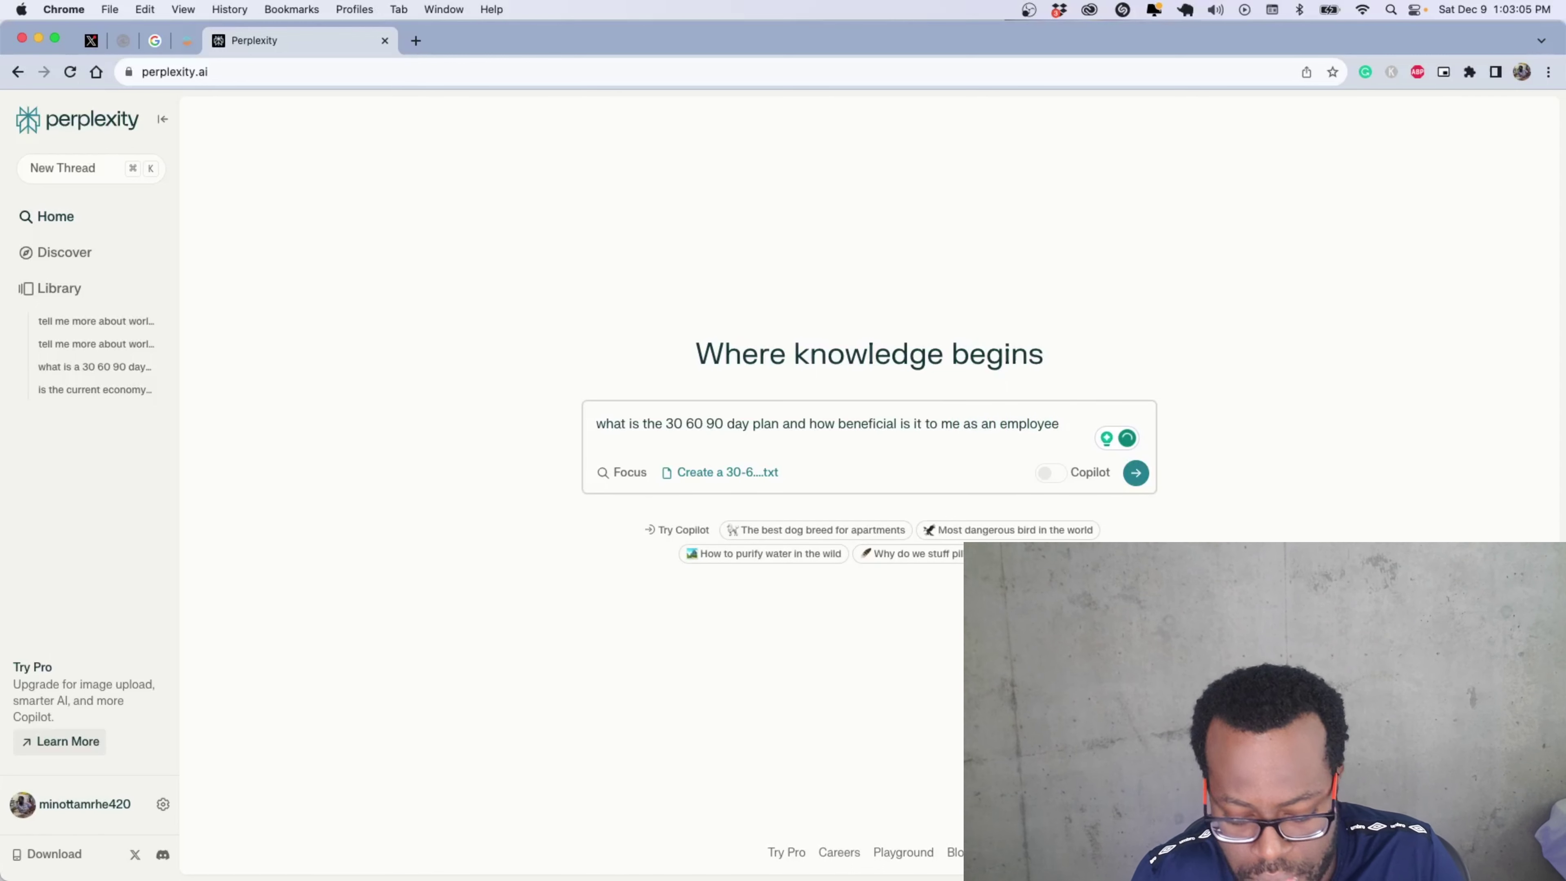
pyautogui.click(1135, 474)
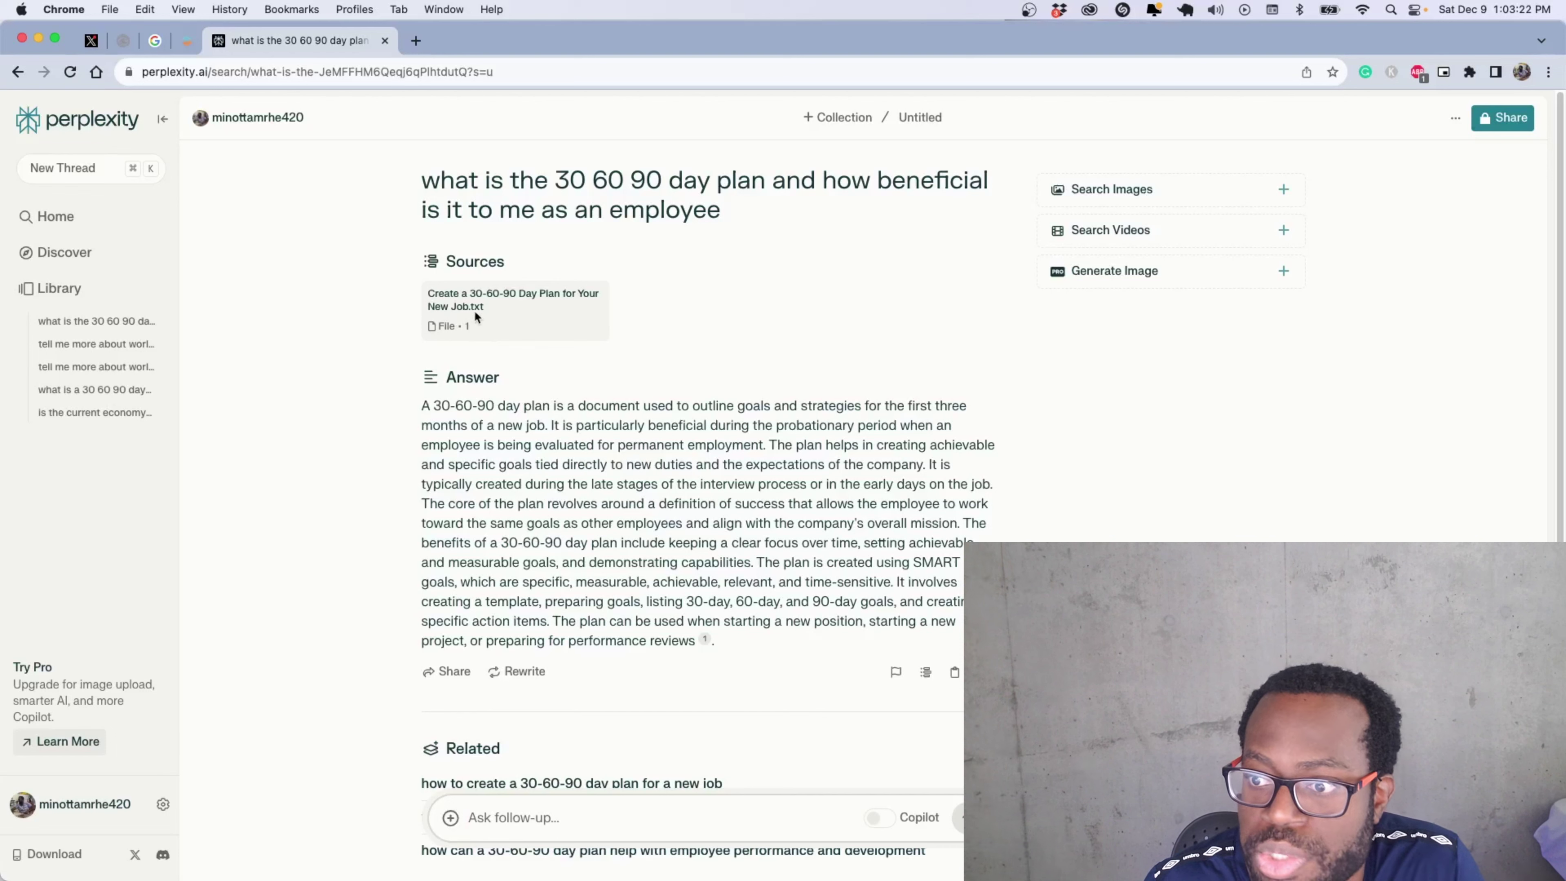
# Read the answer drawn from the attached file, highlighting its opening definition and the passage on SMART goals.
pyautogui.scroll(-3, 516, 482)
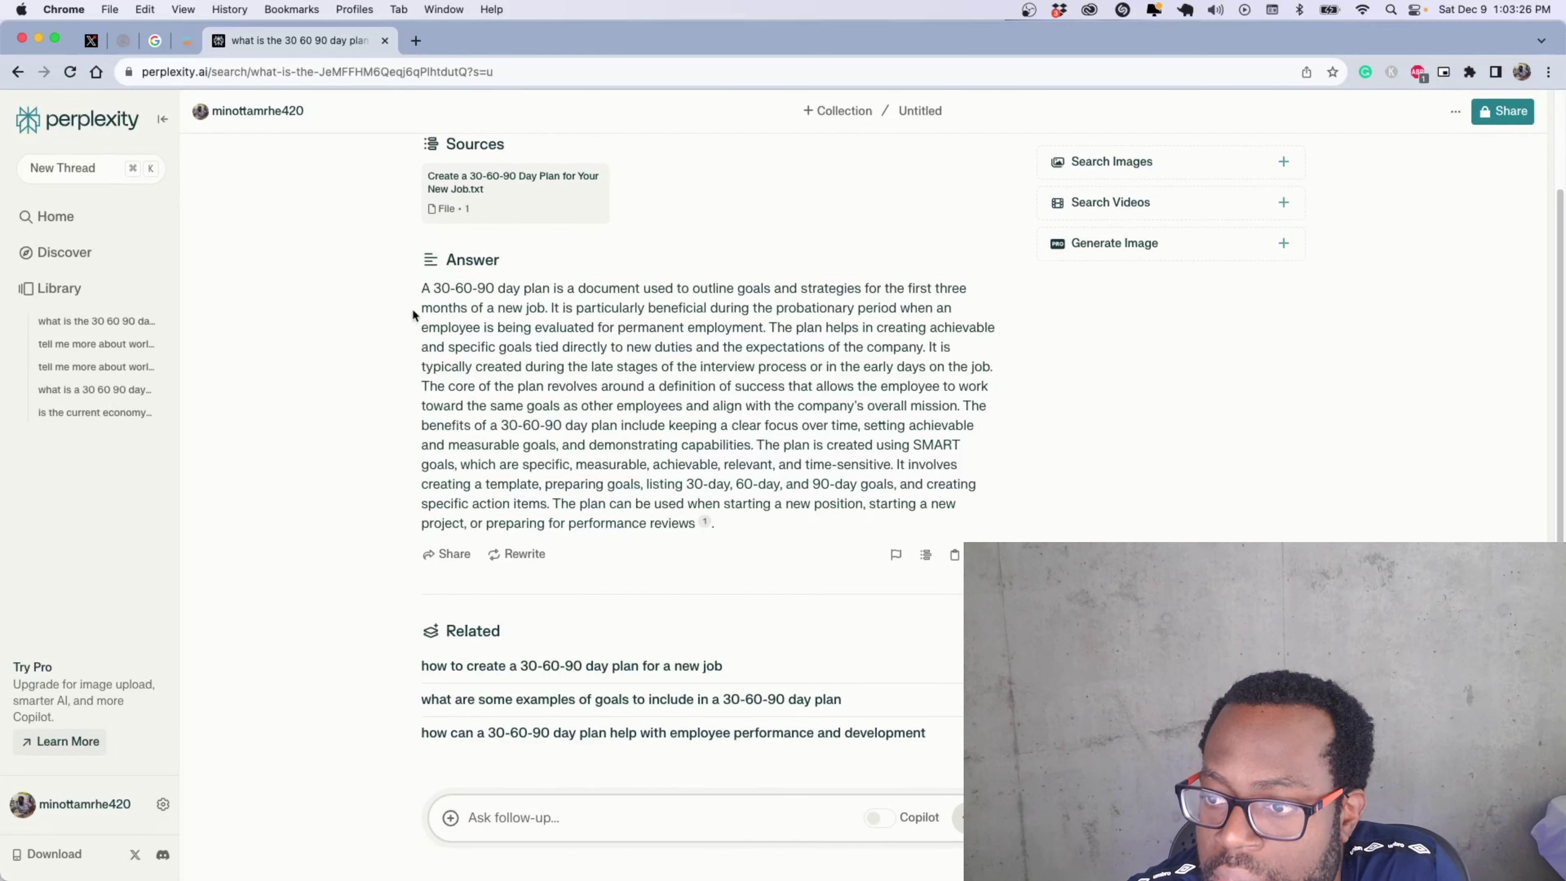
pyautogui.moveTo(421, 287); pyautogui.dragTo(715, 288)
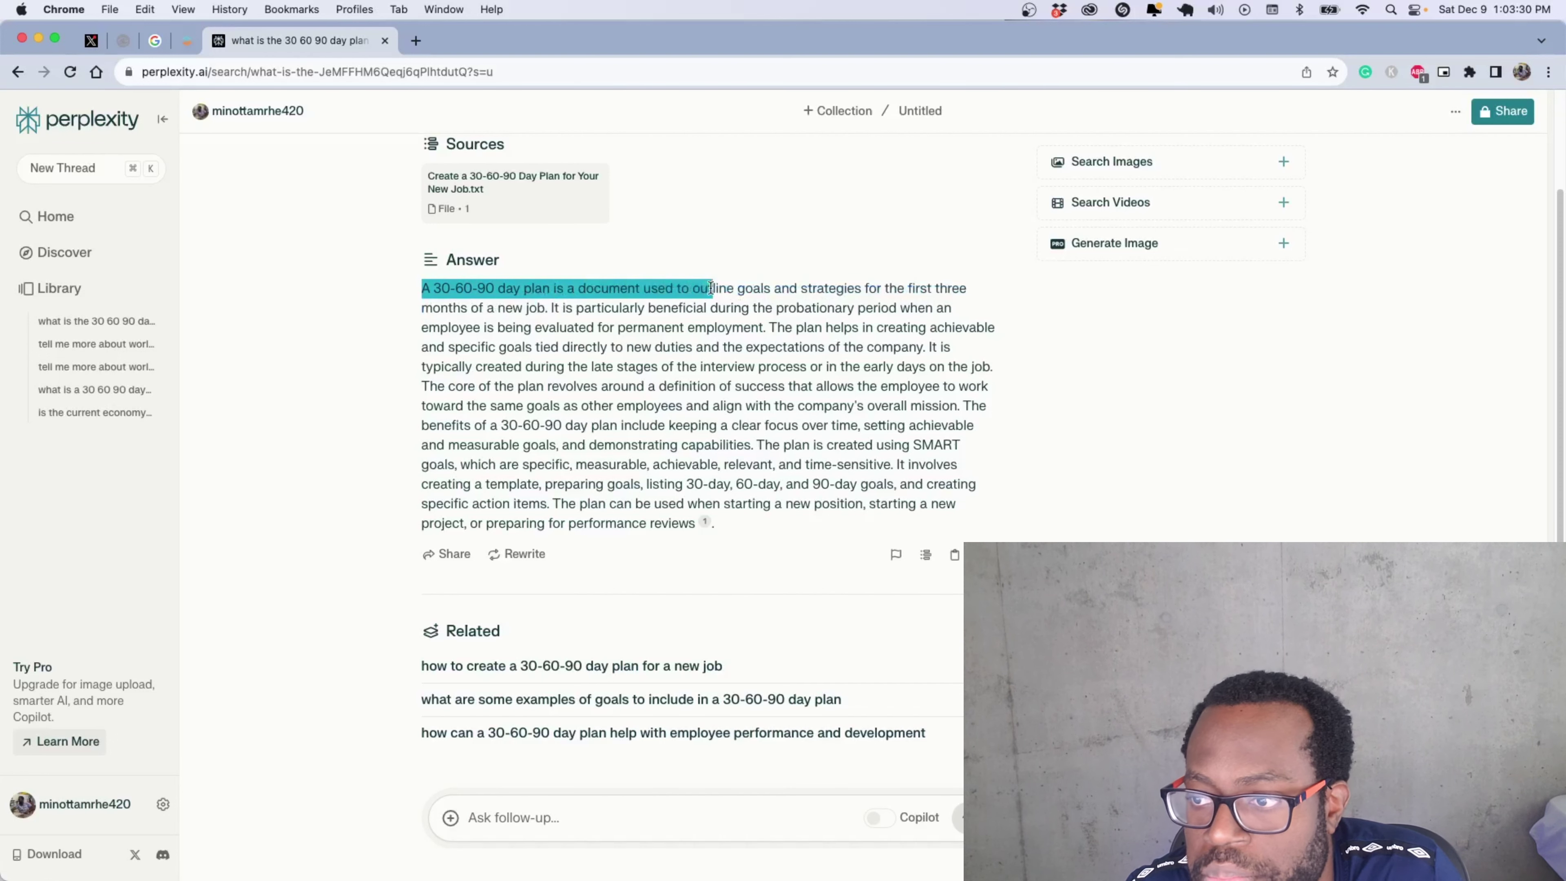
pyautogui.click(756, 316)
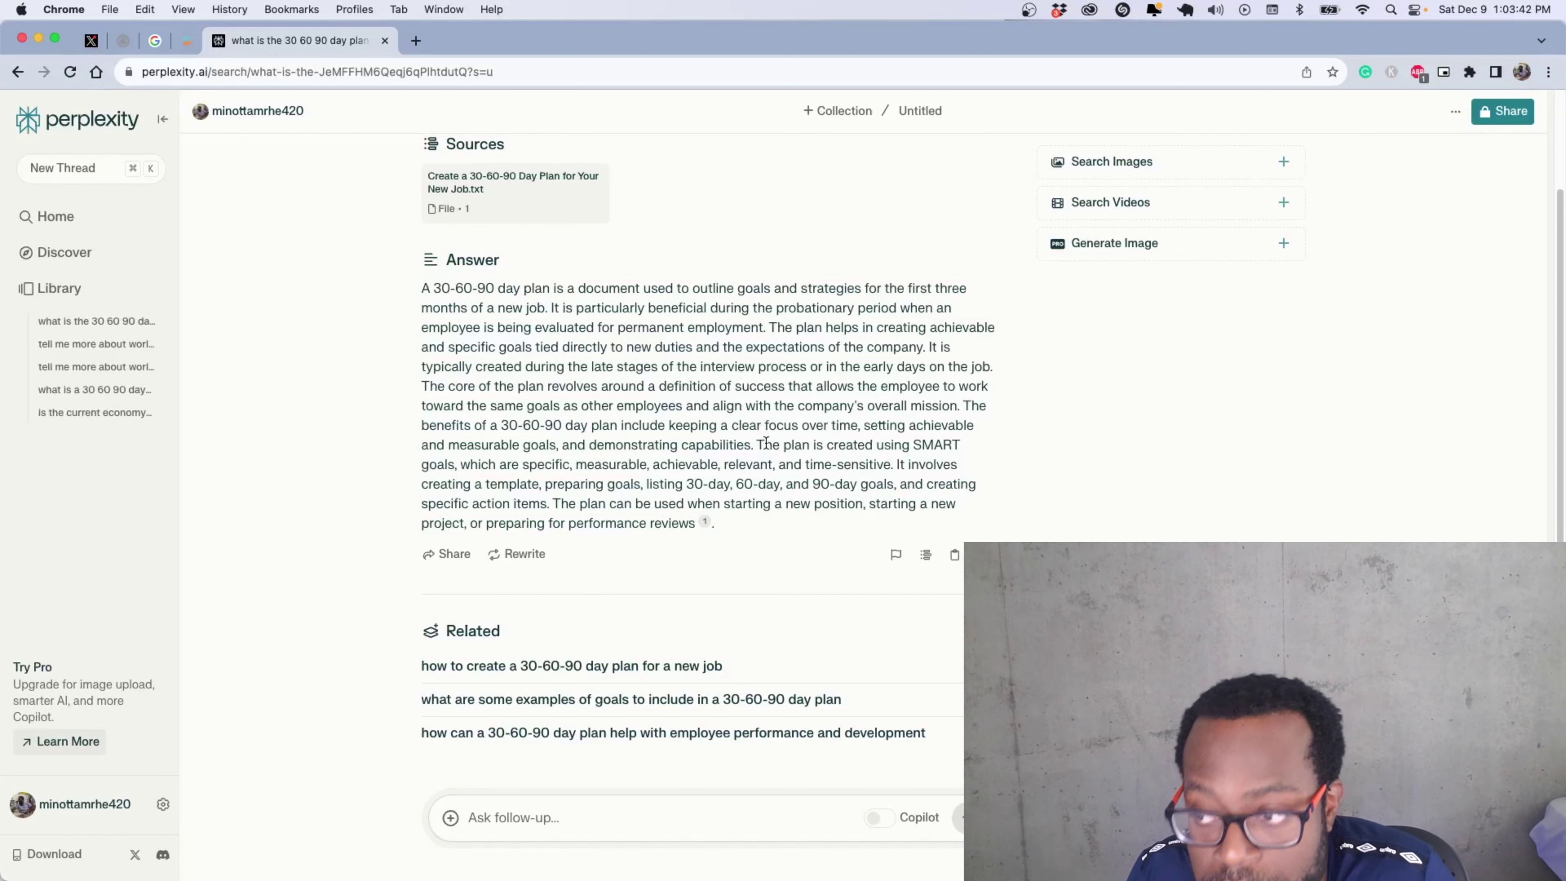
pyautogui.moveTo(764, 445); pyautogui.dragTo(850, 475)
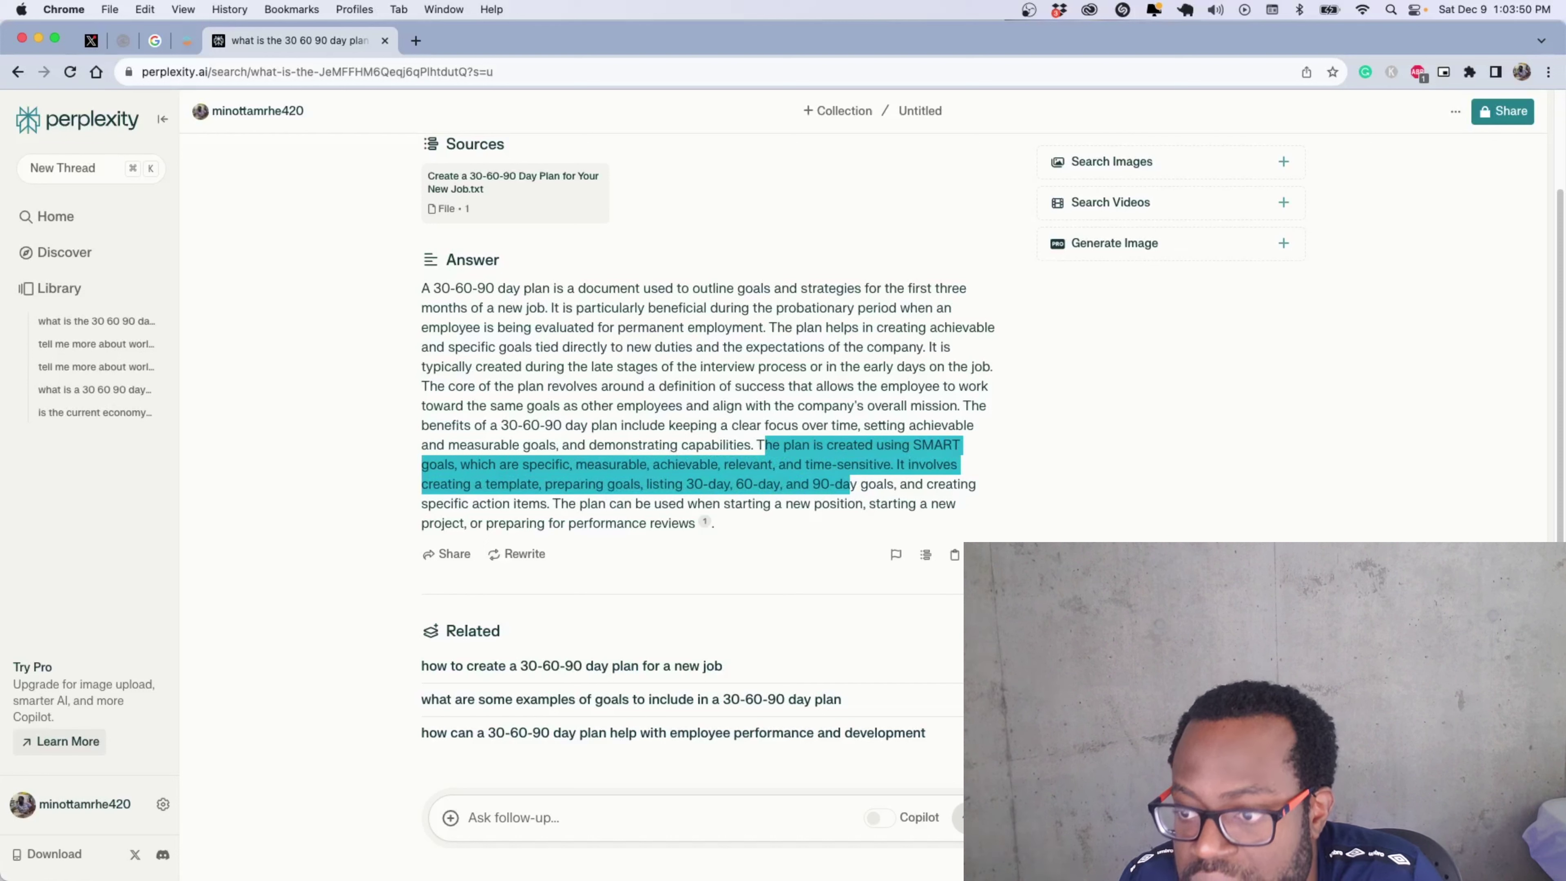
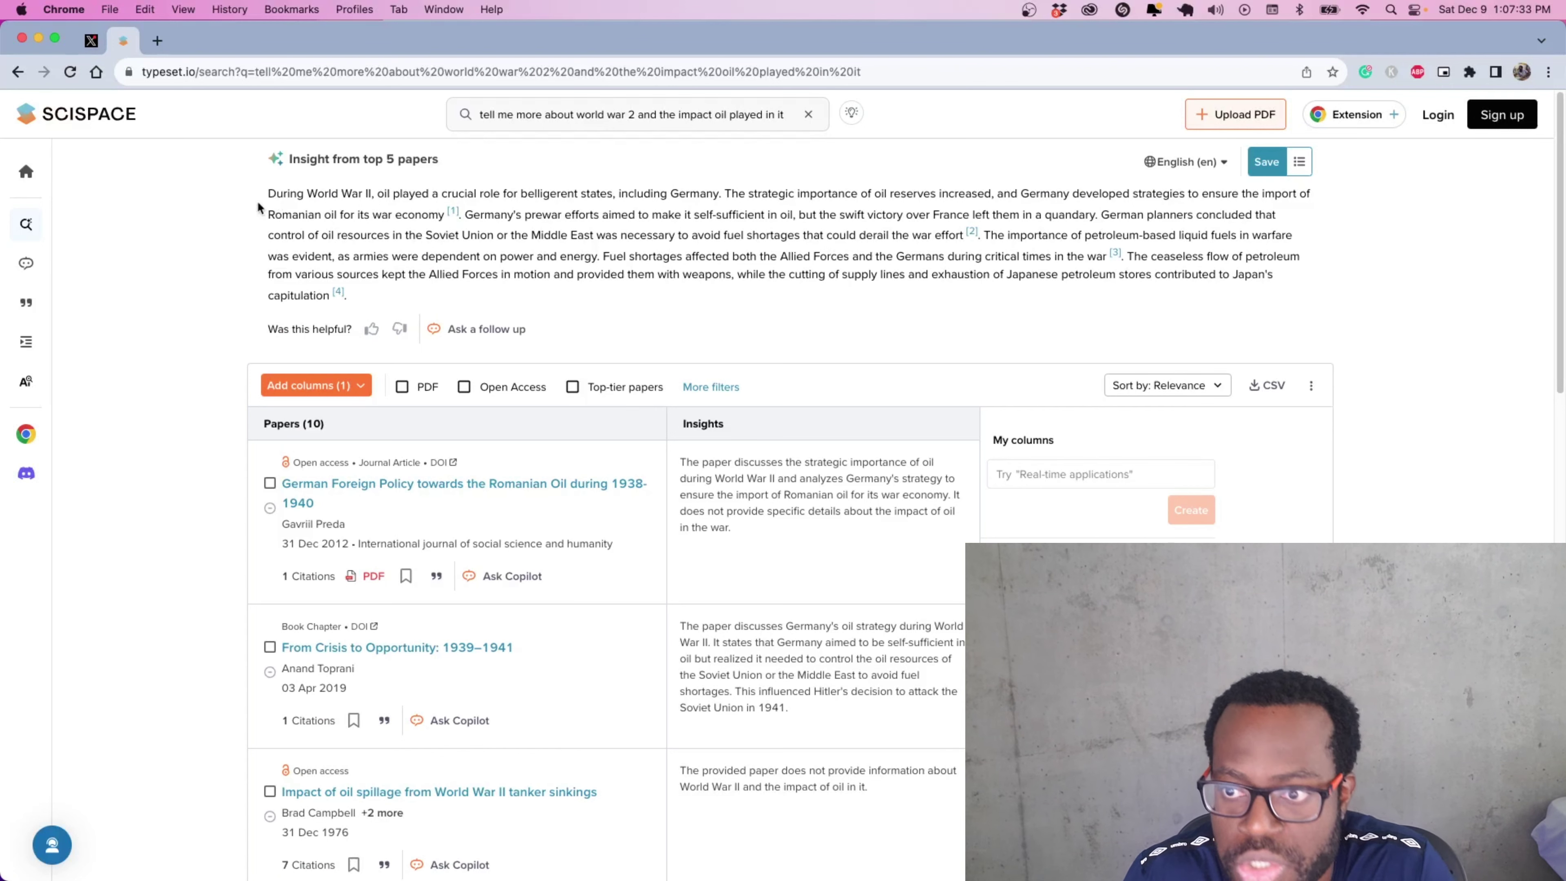
# In SciSpace, highlight the start of the top-papers insight and open "German Foreign Policy towards the Romanian Oil during 1938-1940" in a new tab.
pyautogui.moveTo(269, 194); pyautogui.dragTo(549, 188)
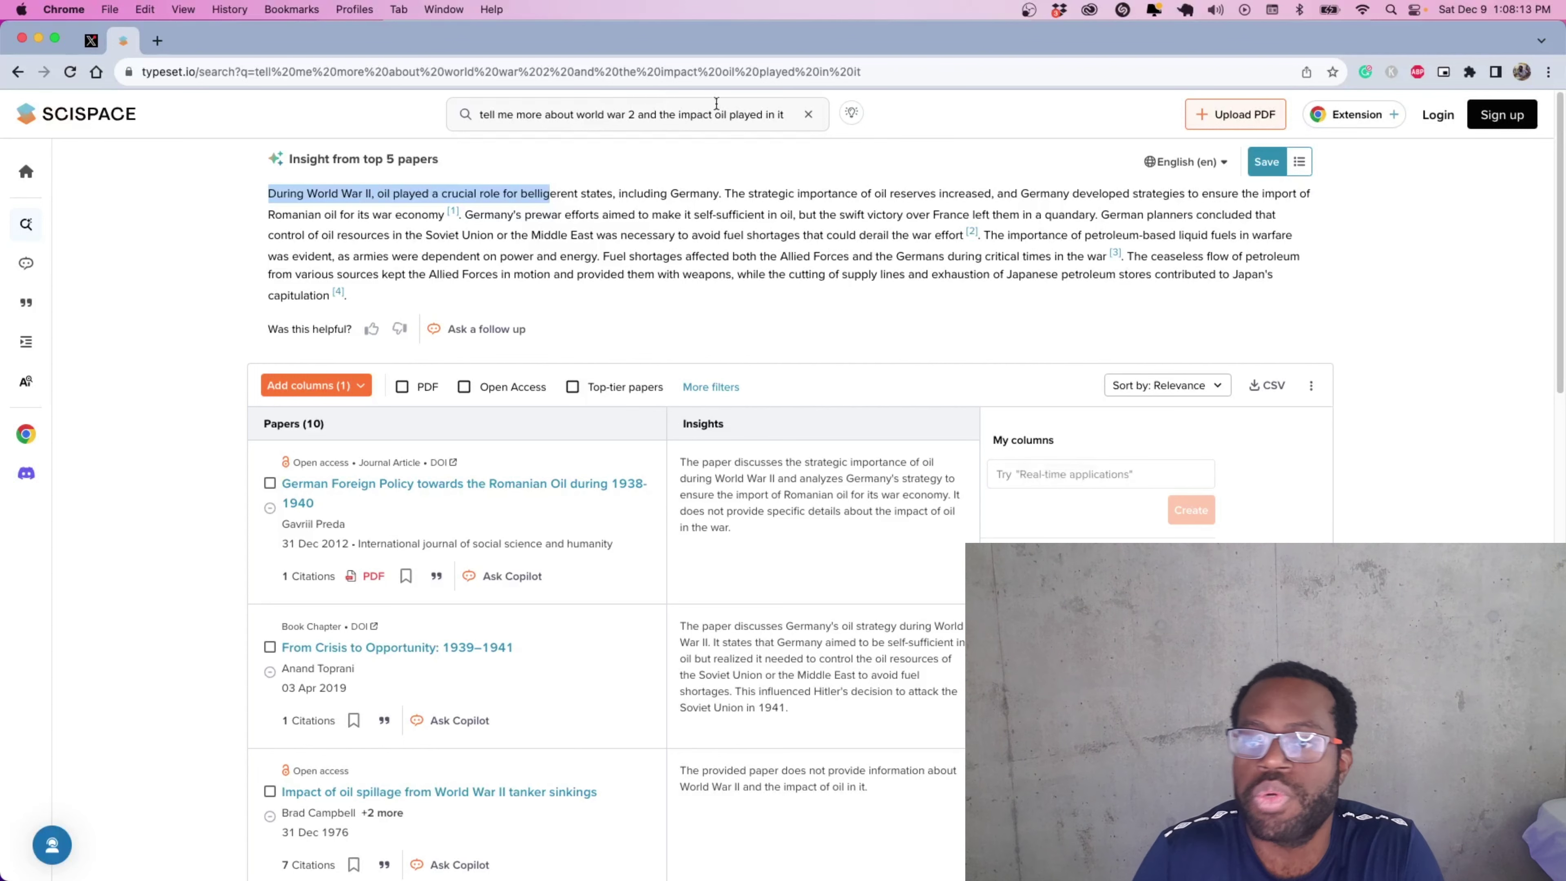
pyautogui.scroll(-3, 425, 379)
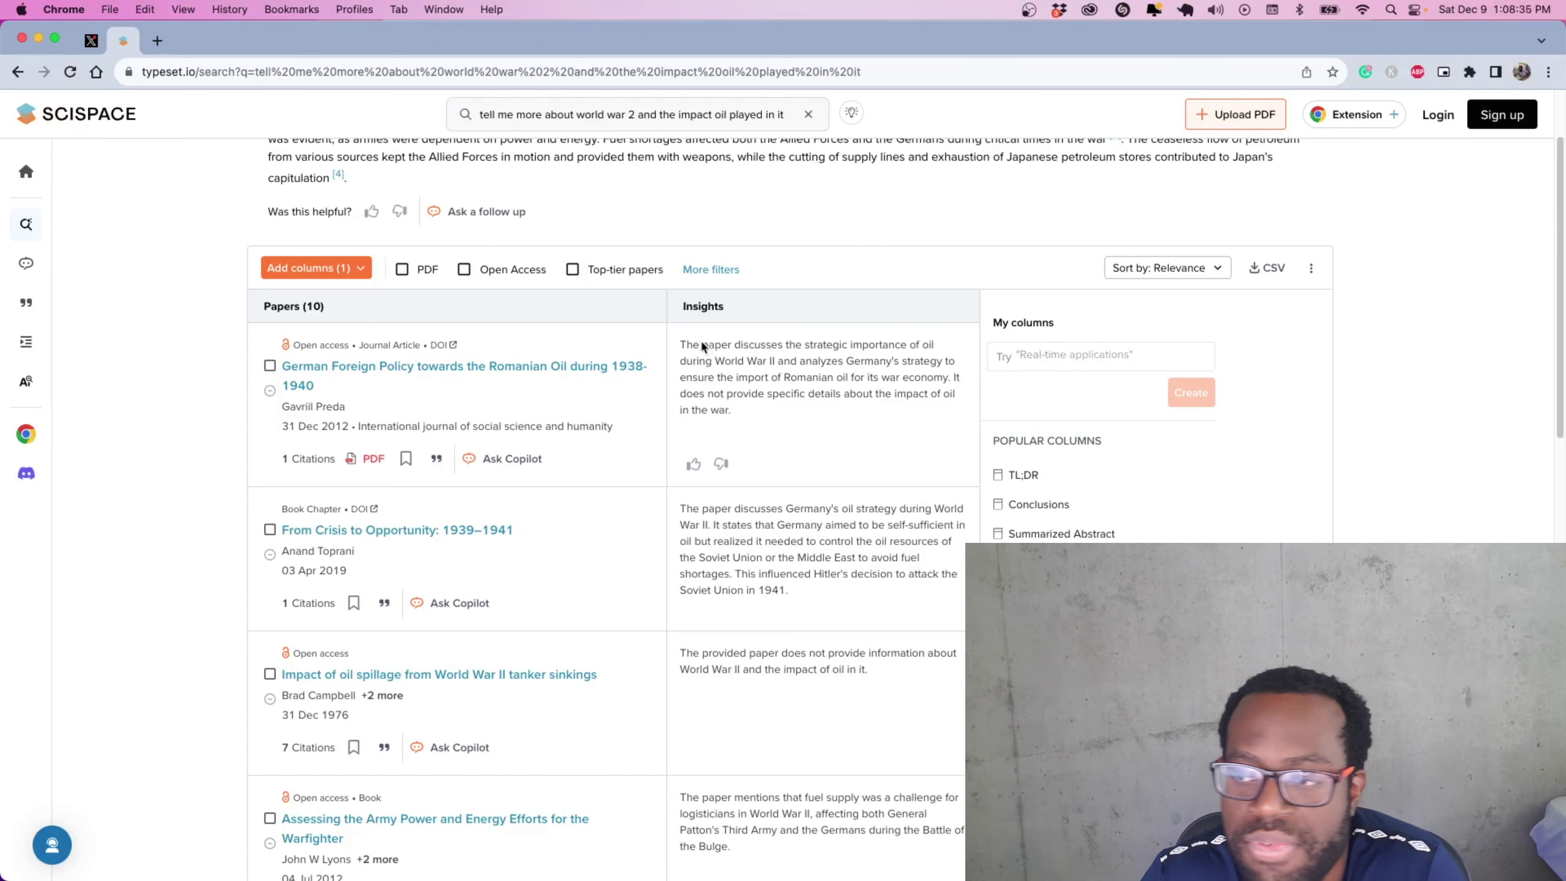
pyautogui.rightClick(430, 367)
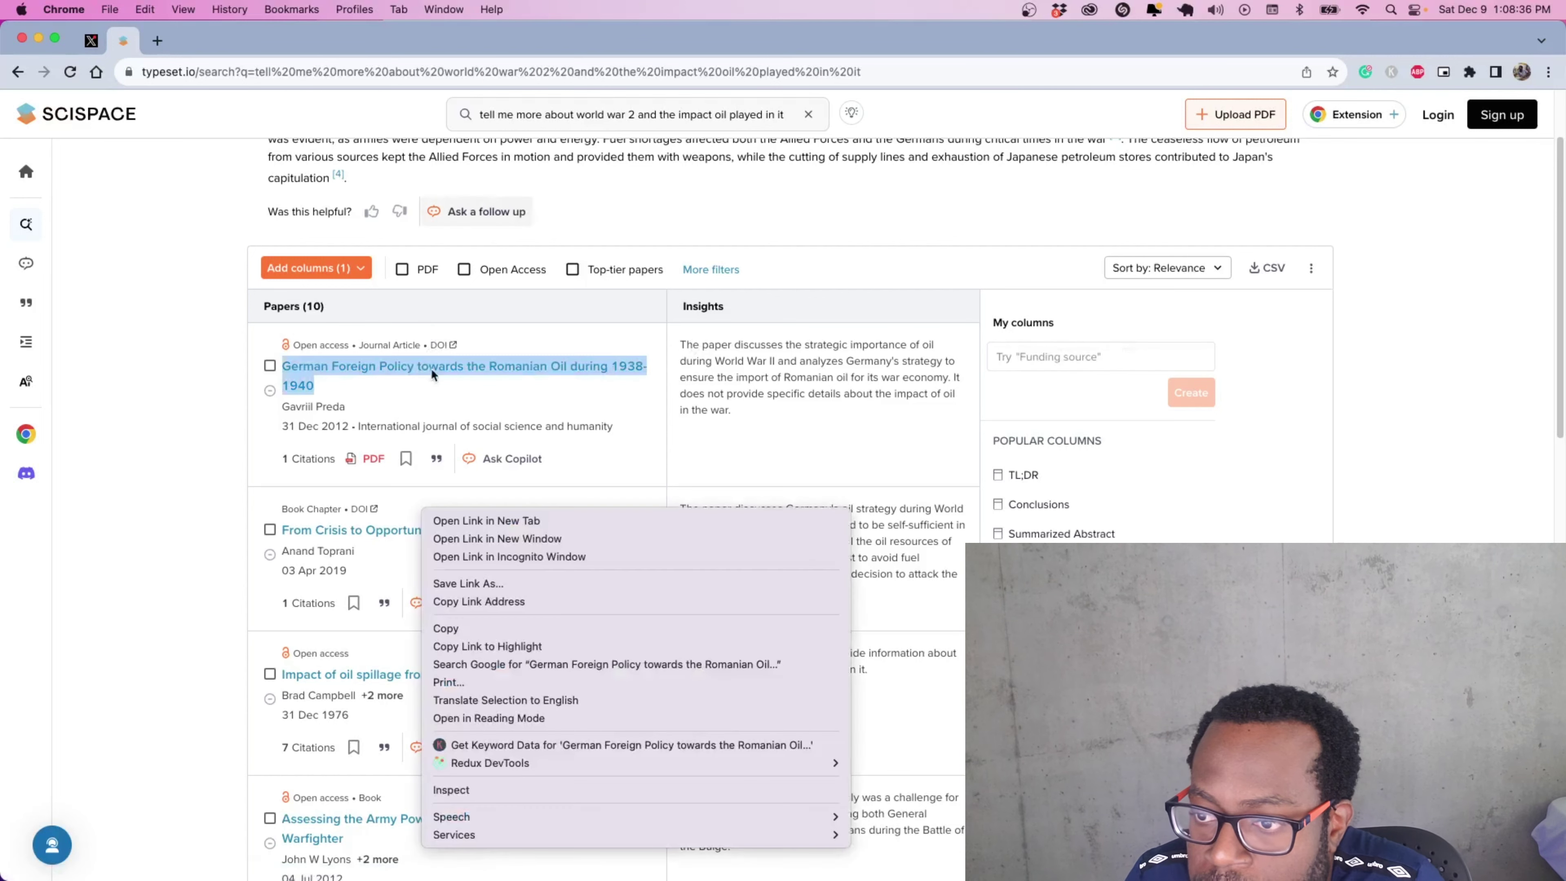
pyautogui.click(471, 521)
pyautogui.click(223, 39)
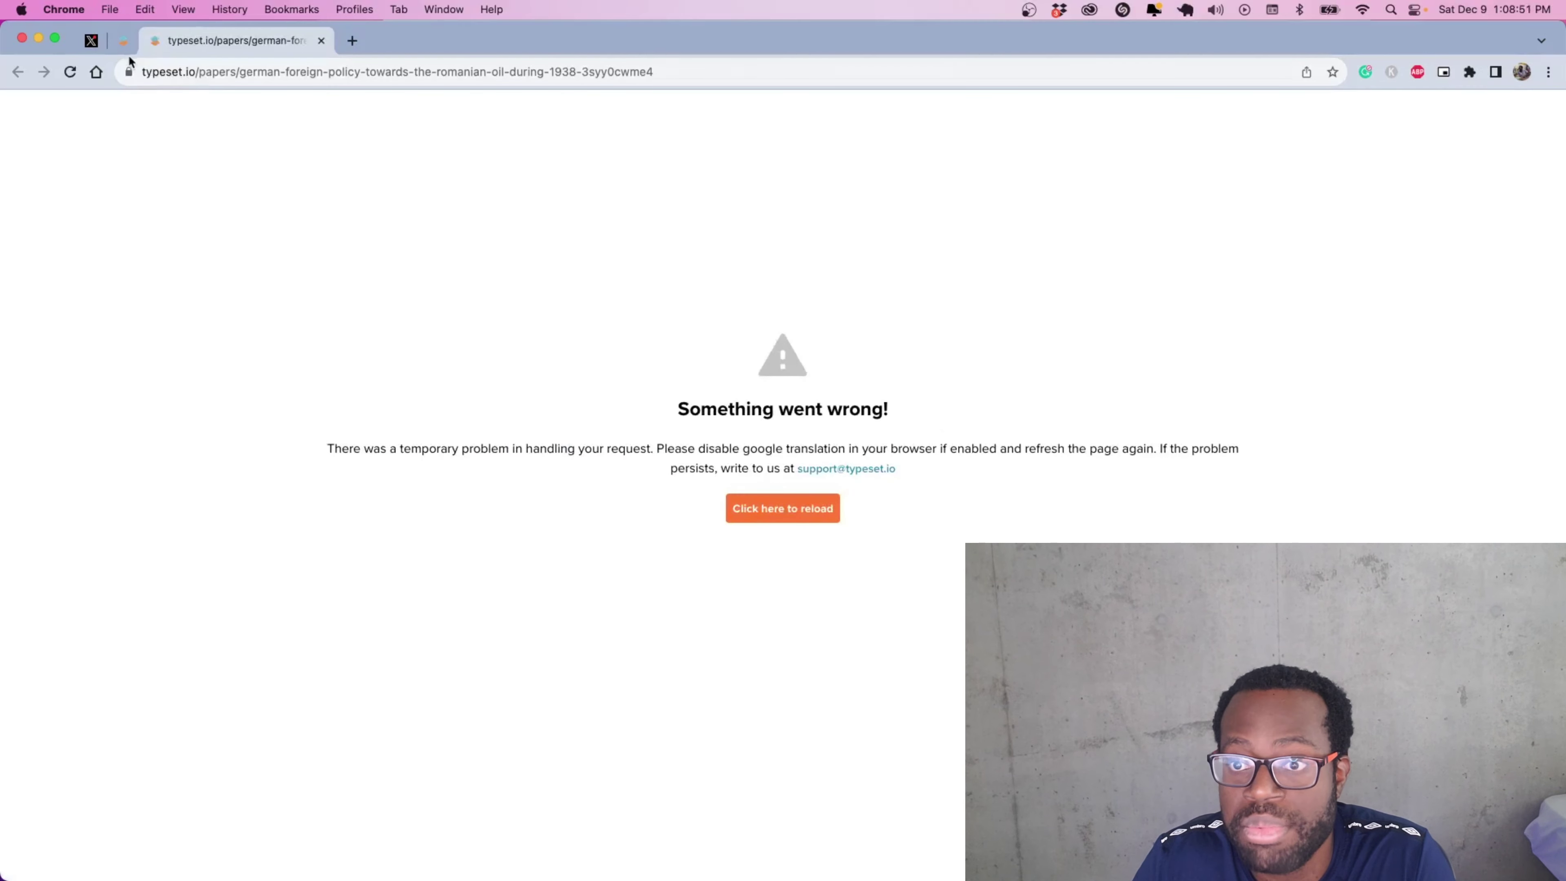
# Return to the search results and open the PDF of the Romanian oil paper in a new tab to view it.
pyautogui.click(124, 41)
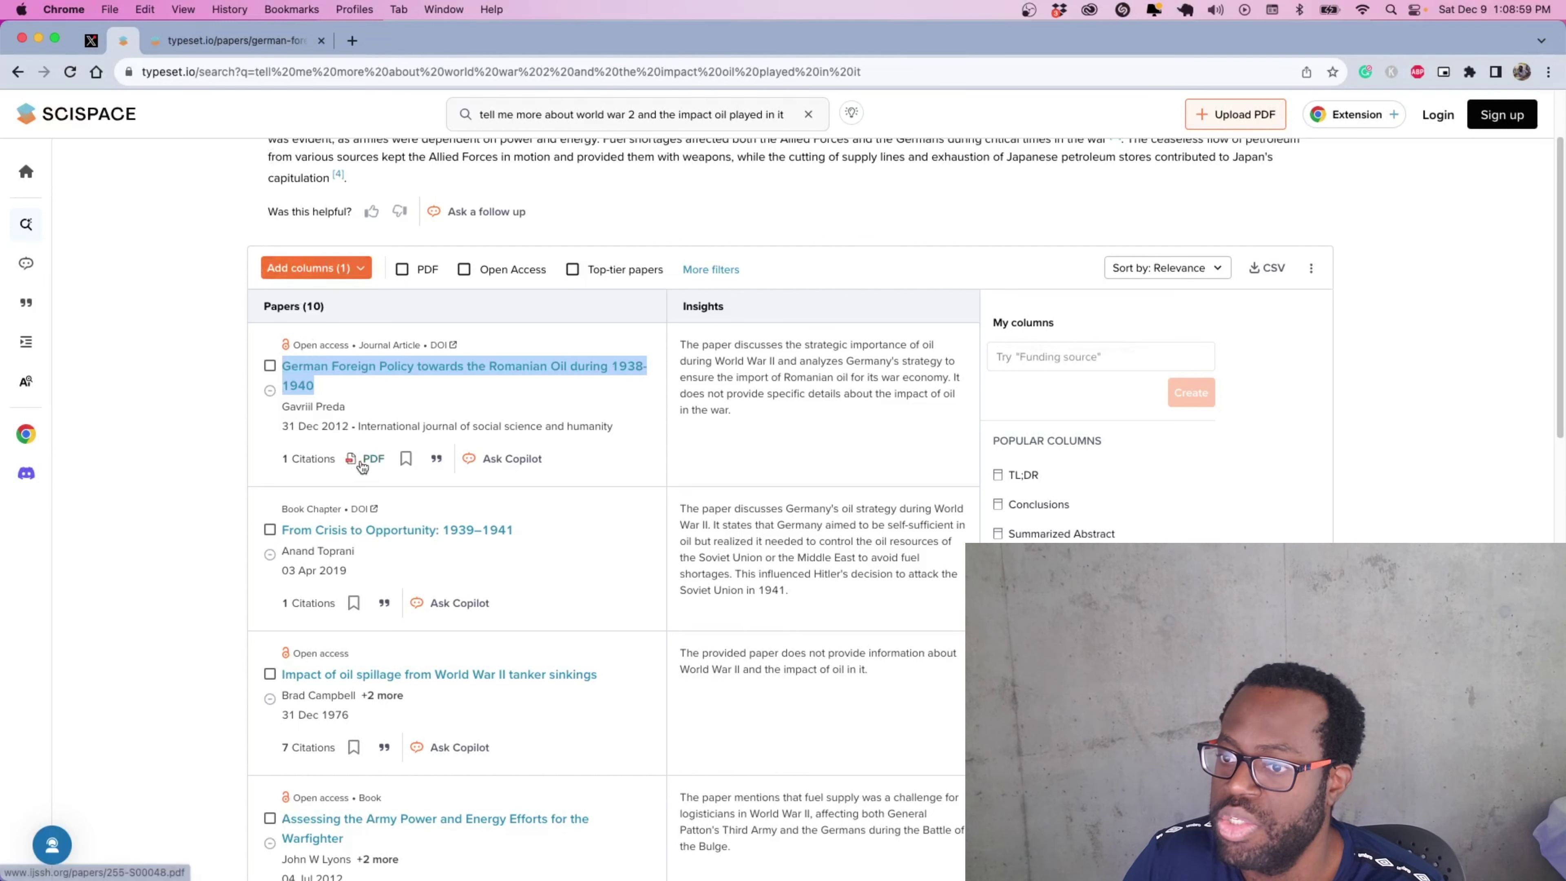
pyautogui.rightClick(364, 600)
pyautogui.click(382, 609)
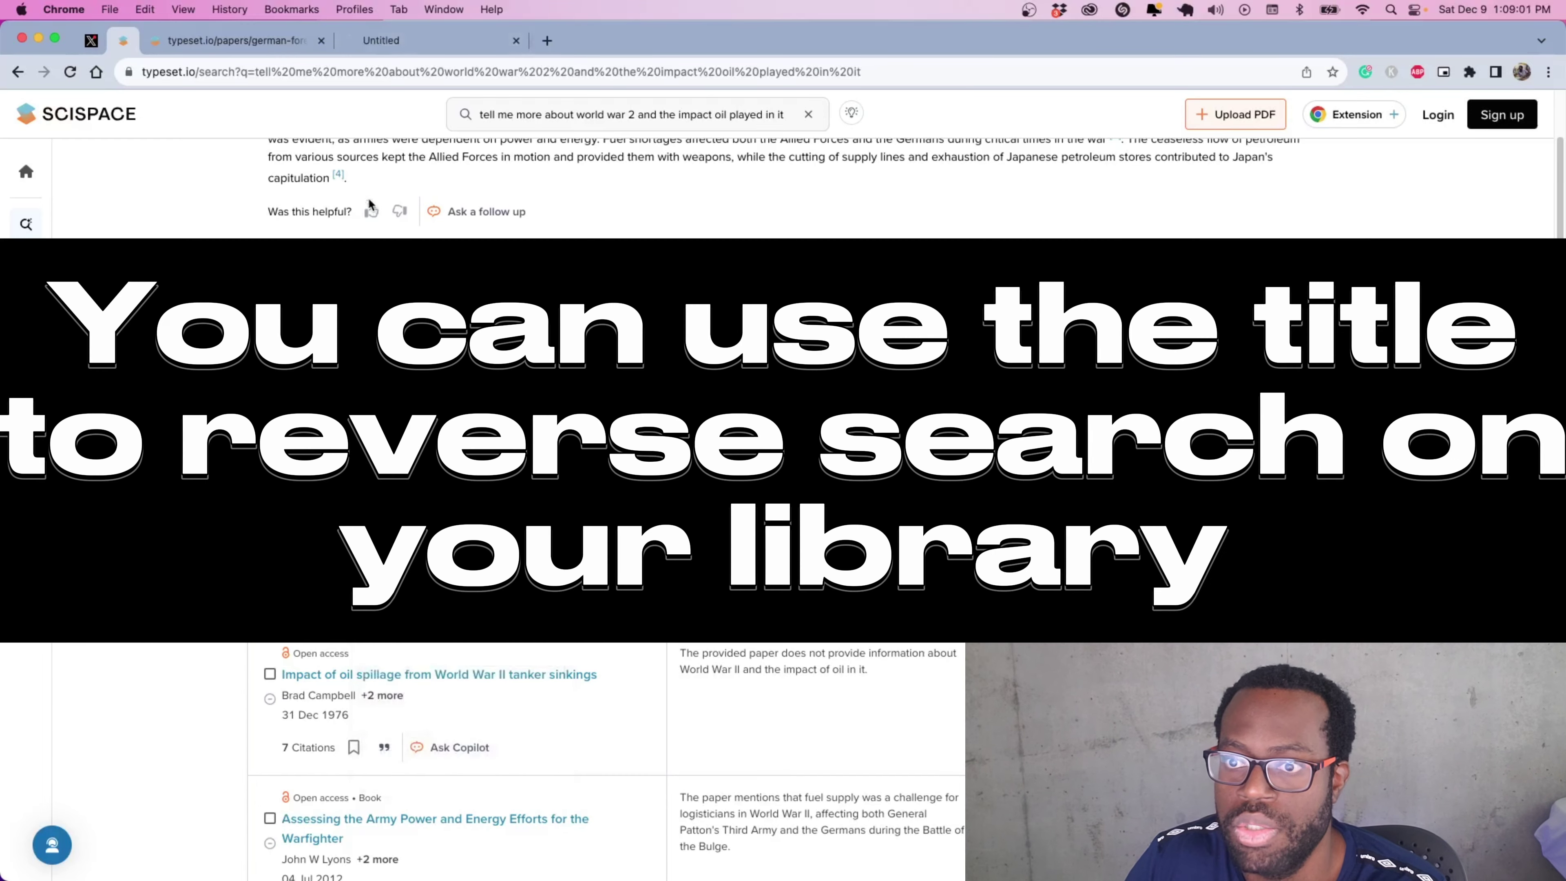
pyautogui.click(377, 41)
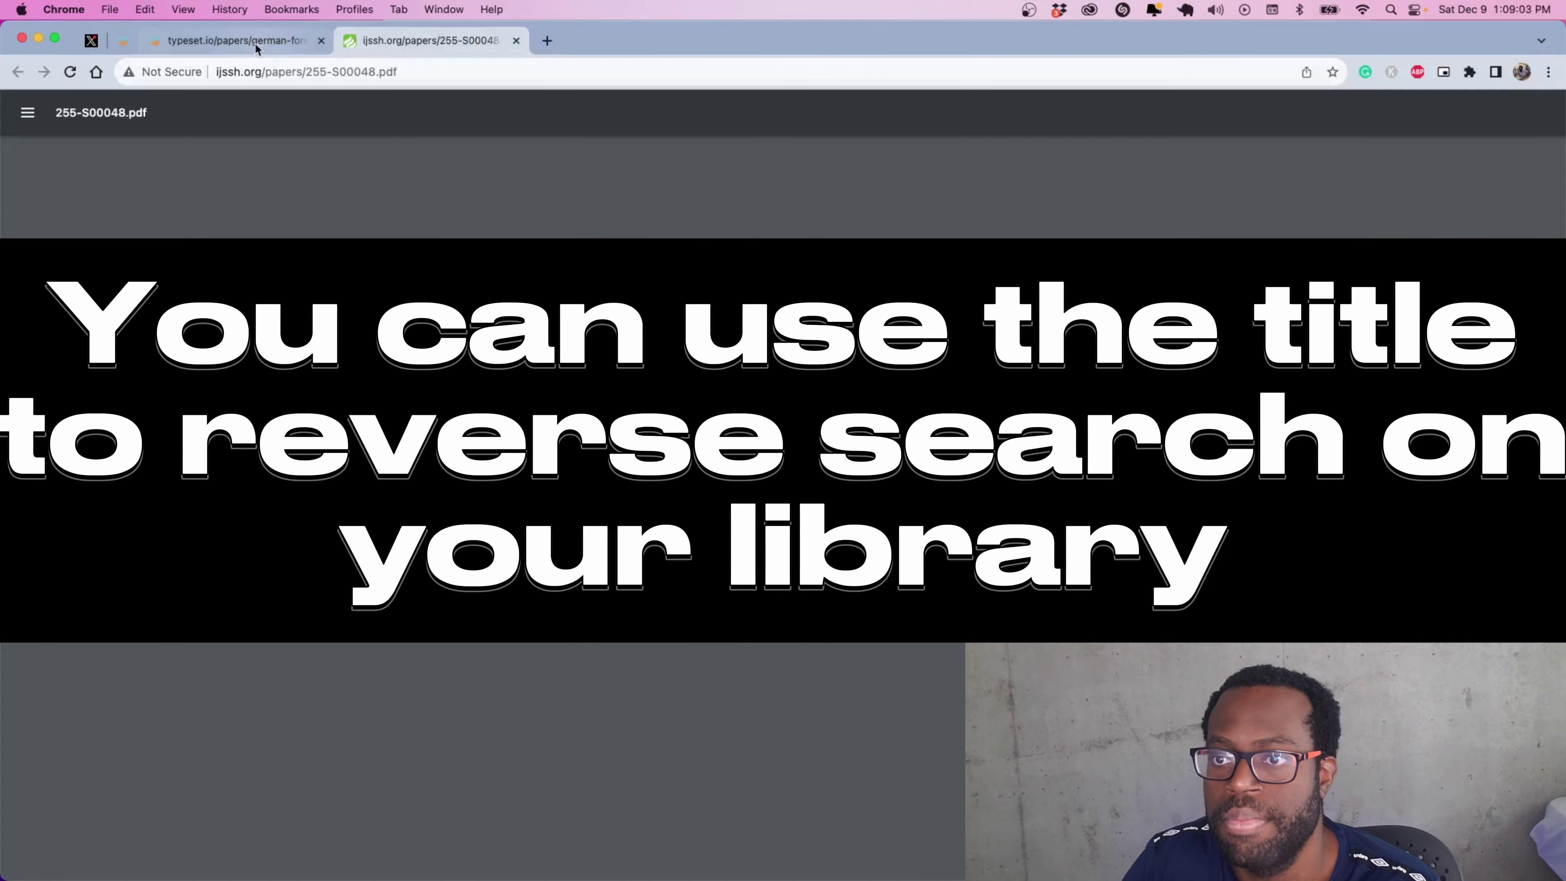
pyautogui.click(253, 41)
pyautogui.click(389, 41)
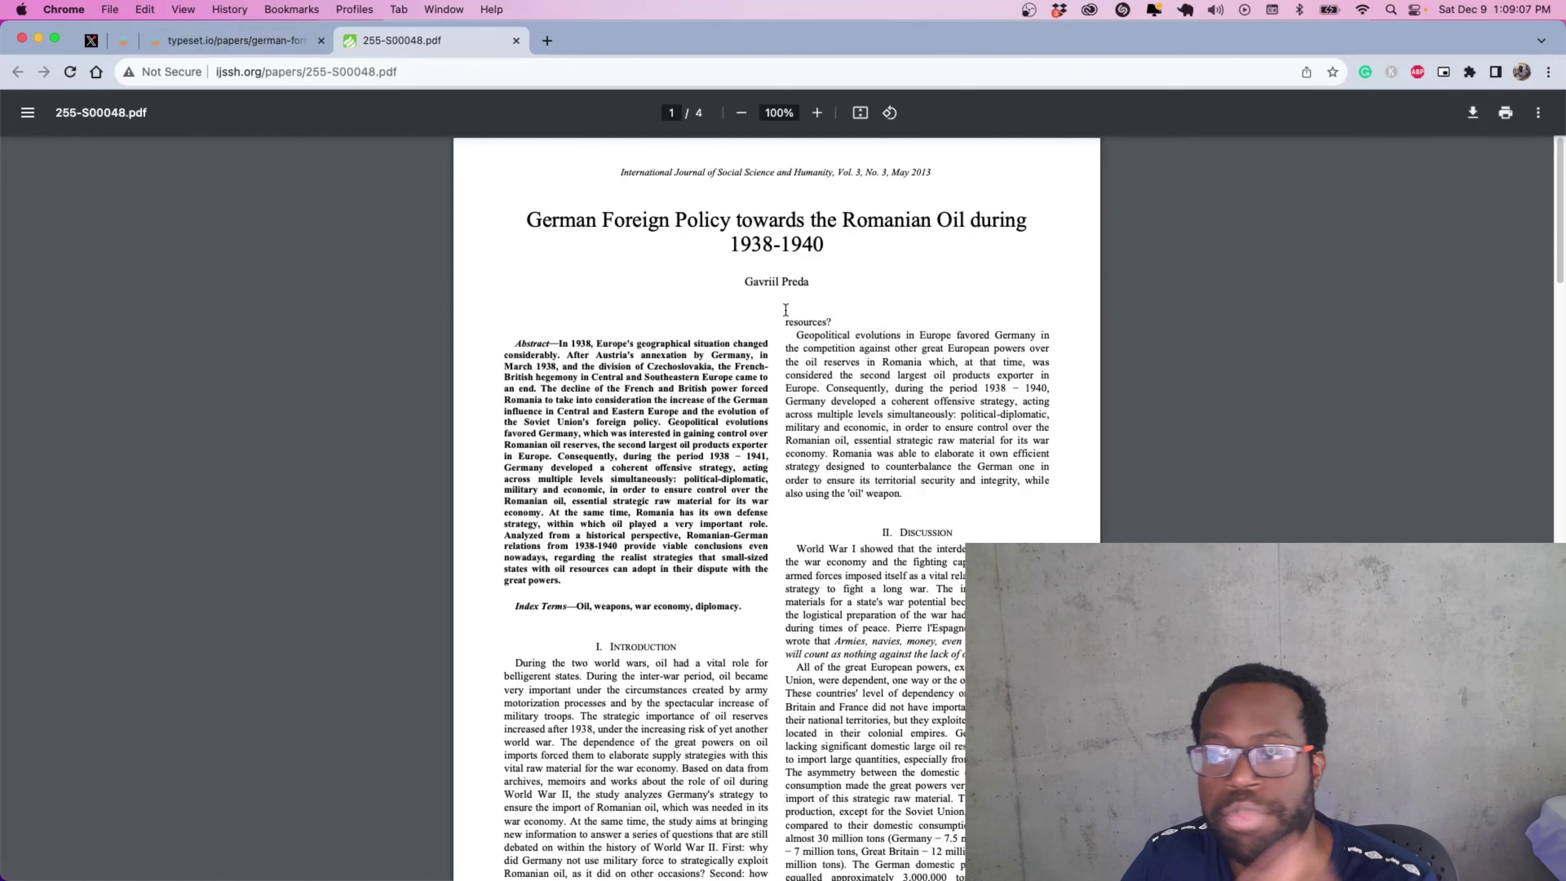
# Skim the Romanian oil PDF from its abstract through the discussion to the references on its last page.
pyautogui.scroll(-5, 769, 363)
pyautogui.scroll(5, 769, 364)
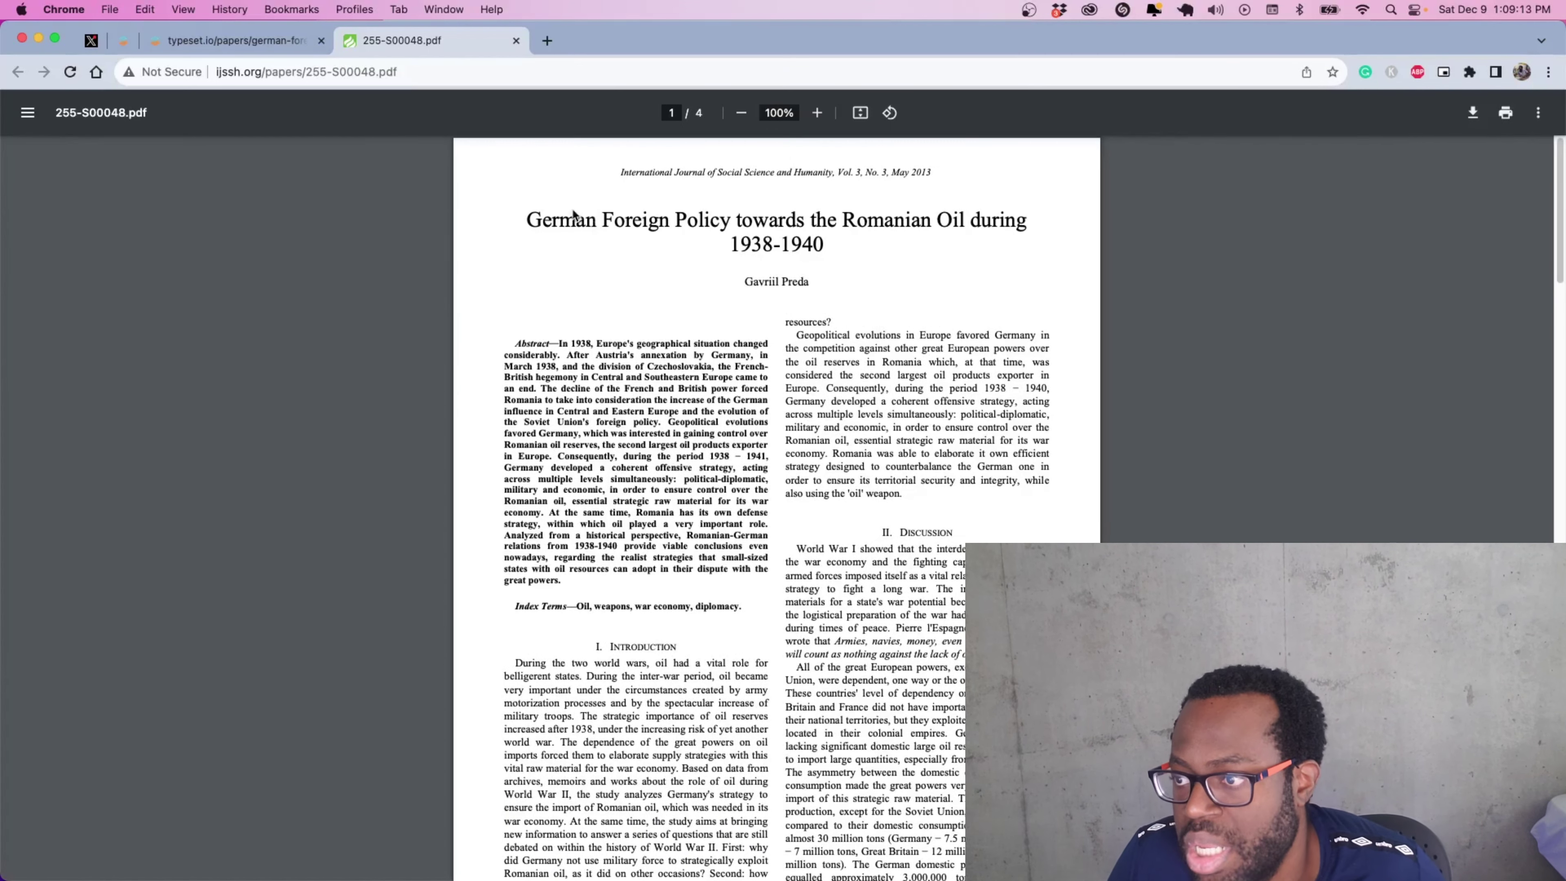
pyautogui.scroll(-4, 821, 235)
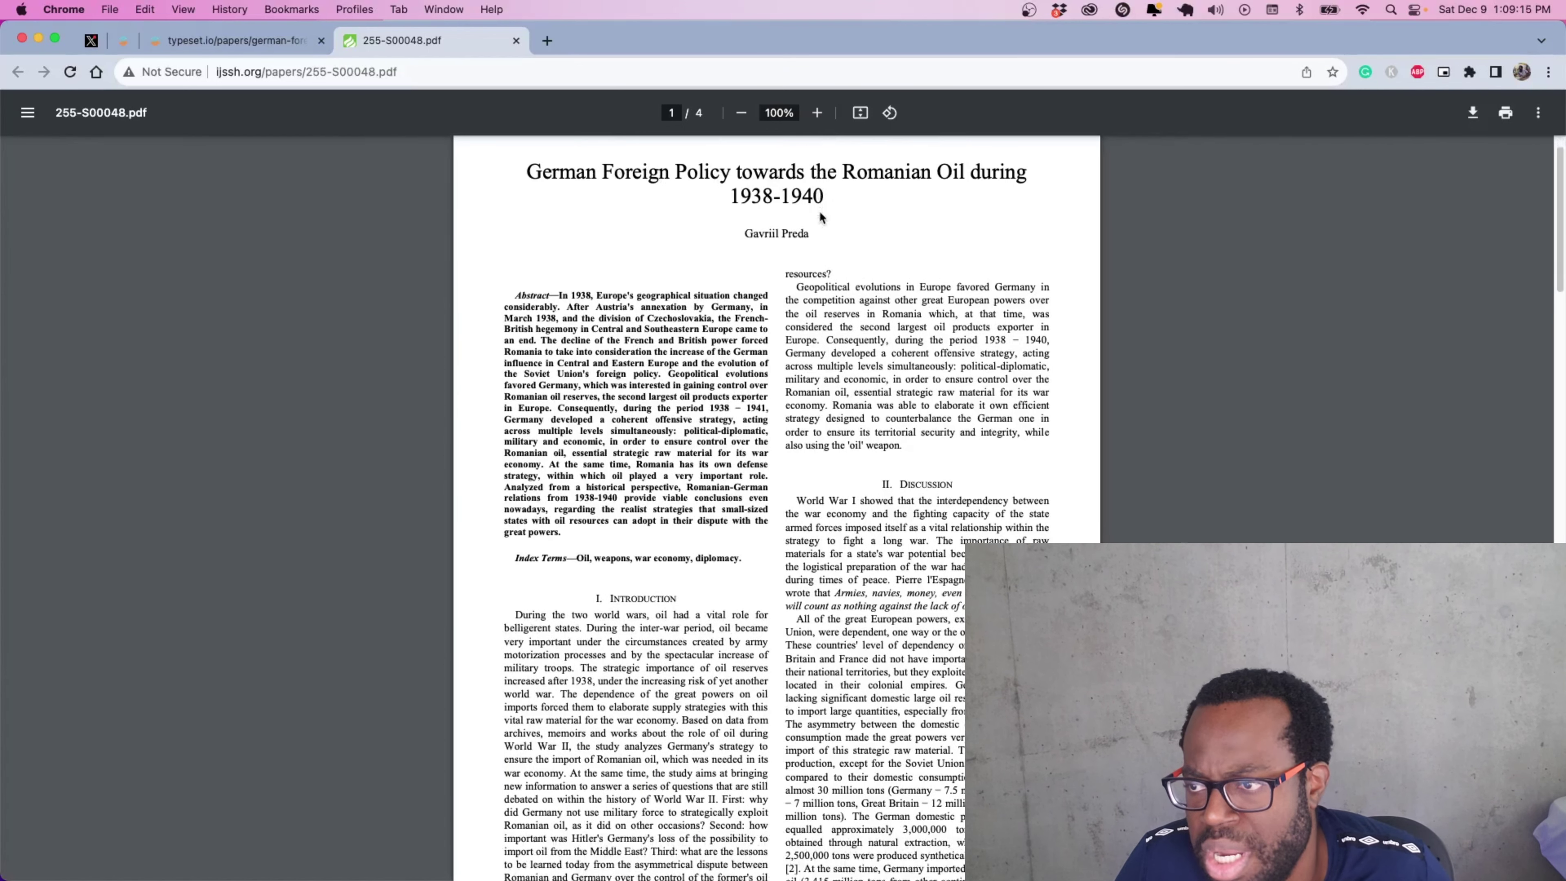
pyautogui.scroll(-2, 684, 354)
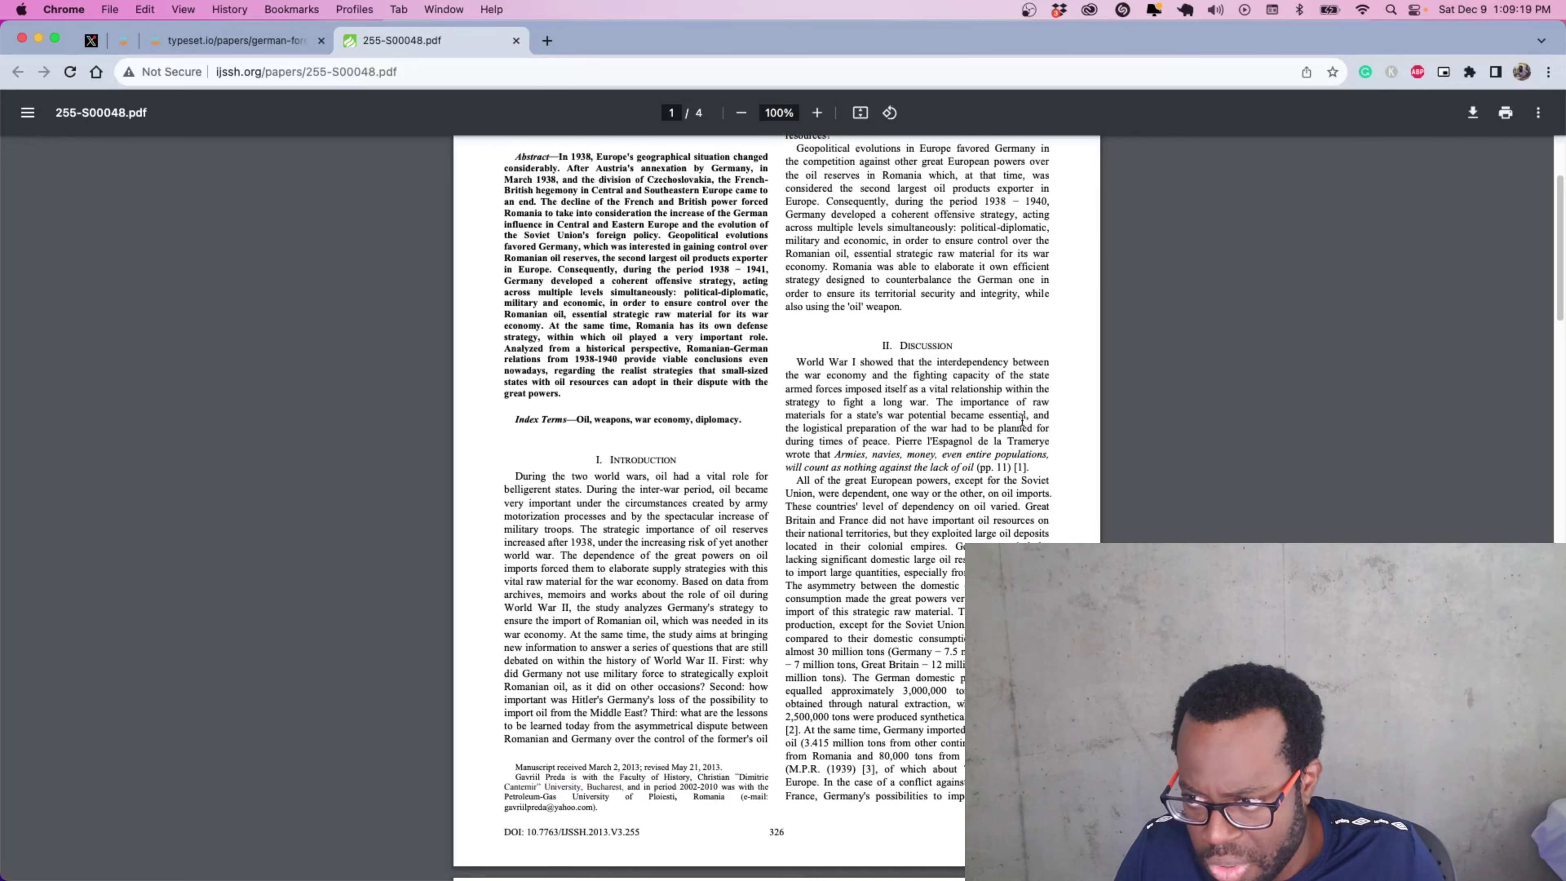
pyautogui.scroll(-20, 638, 537)
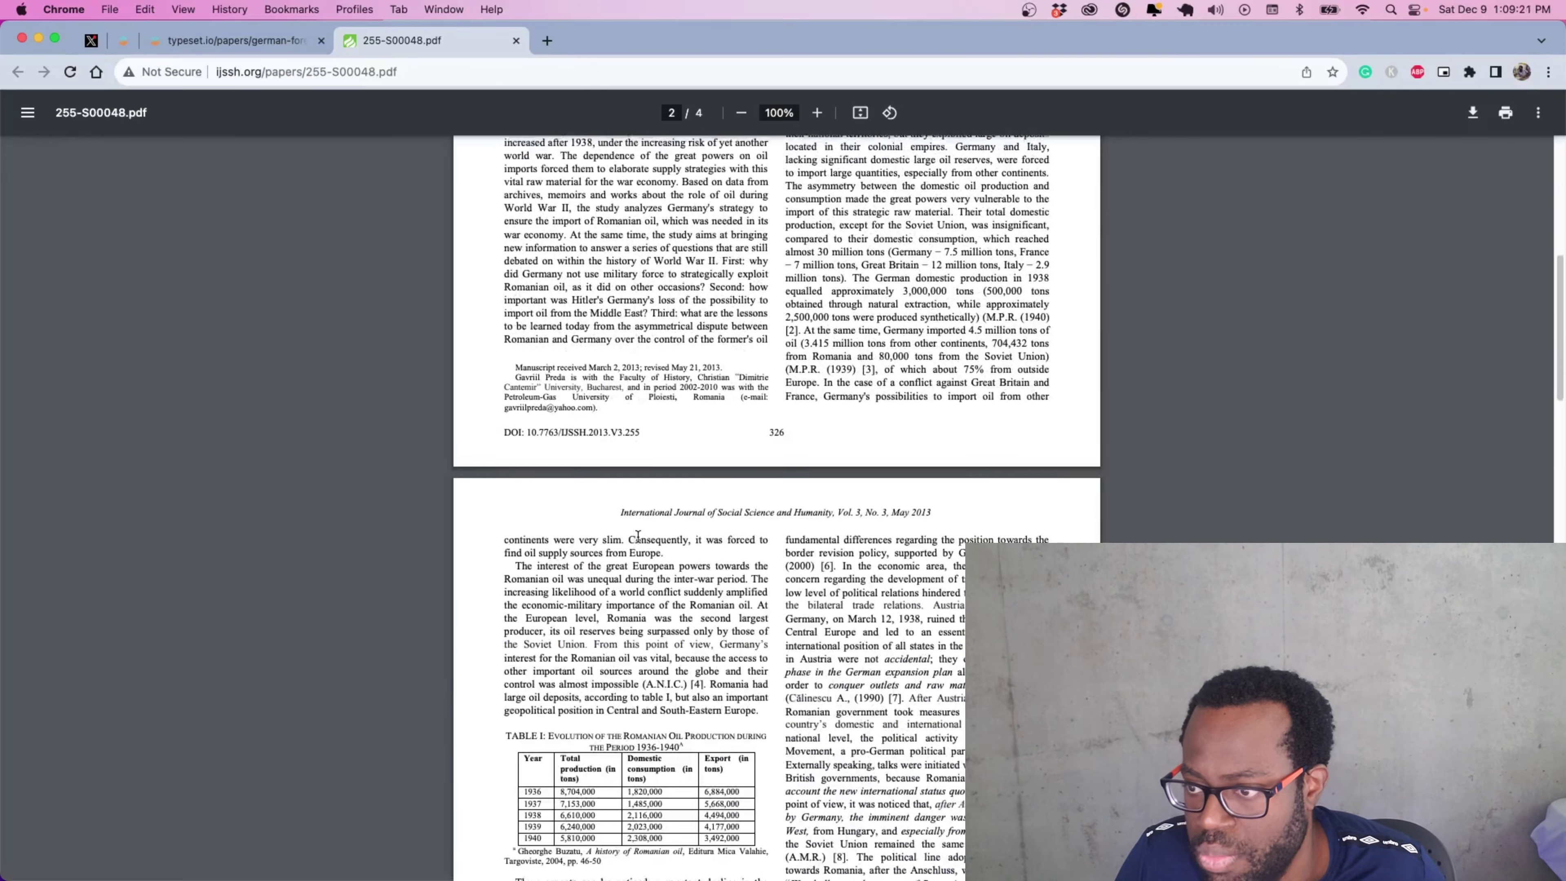
pyautogui.scroll(-20, 664, 519)
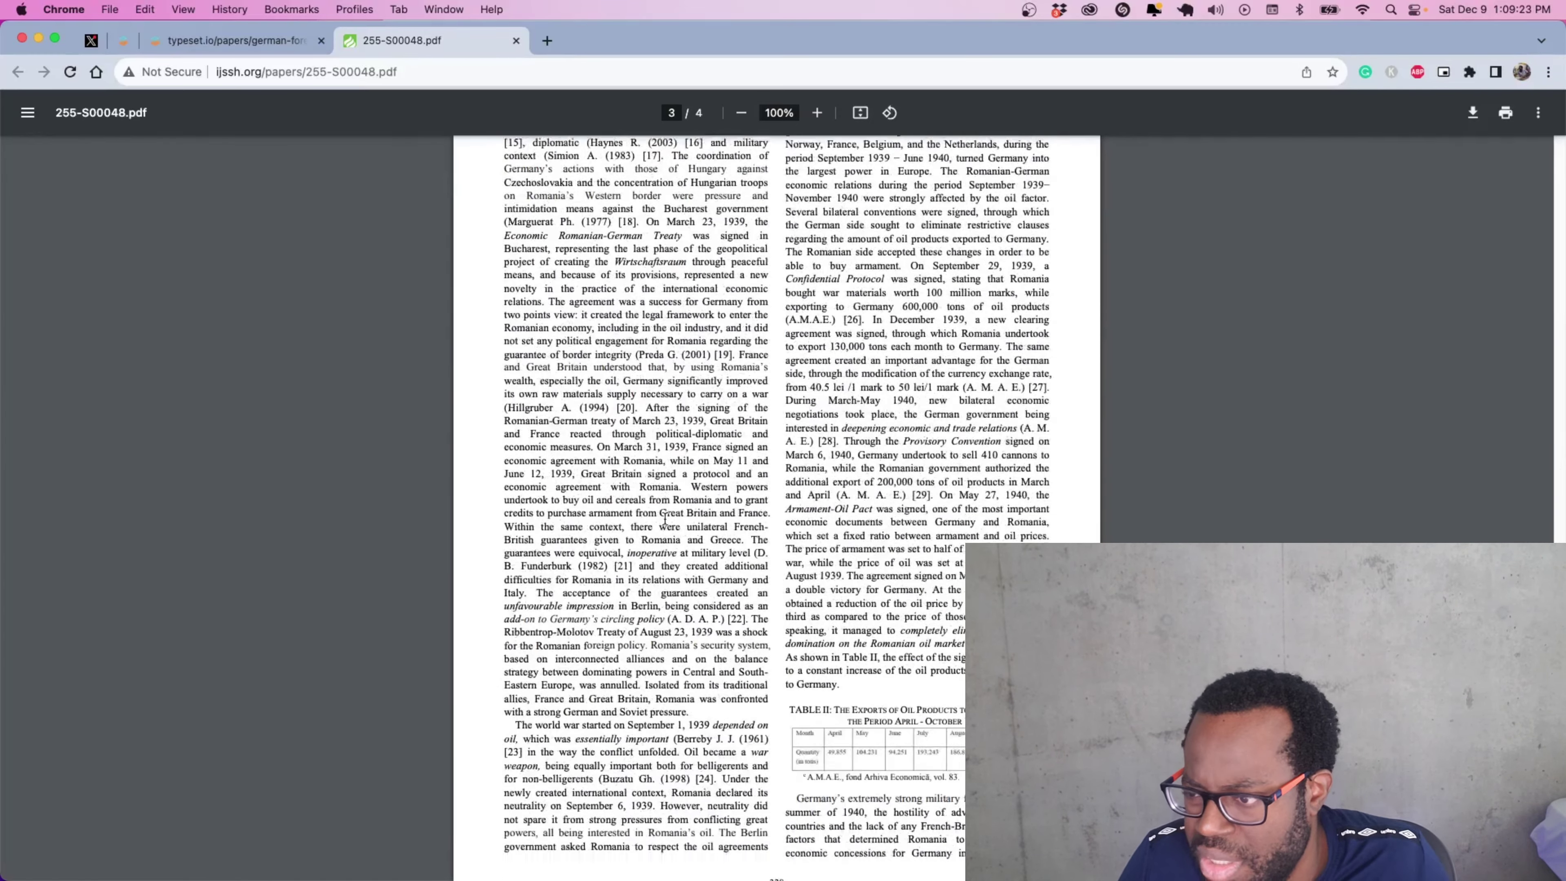
pyautogui.moveTo(529, 577); pyautogui.dragTo(684, 676)
pyautogui.click(684, 676)
pyautogui.scroll(4, 685, 676)
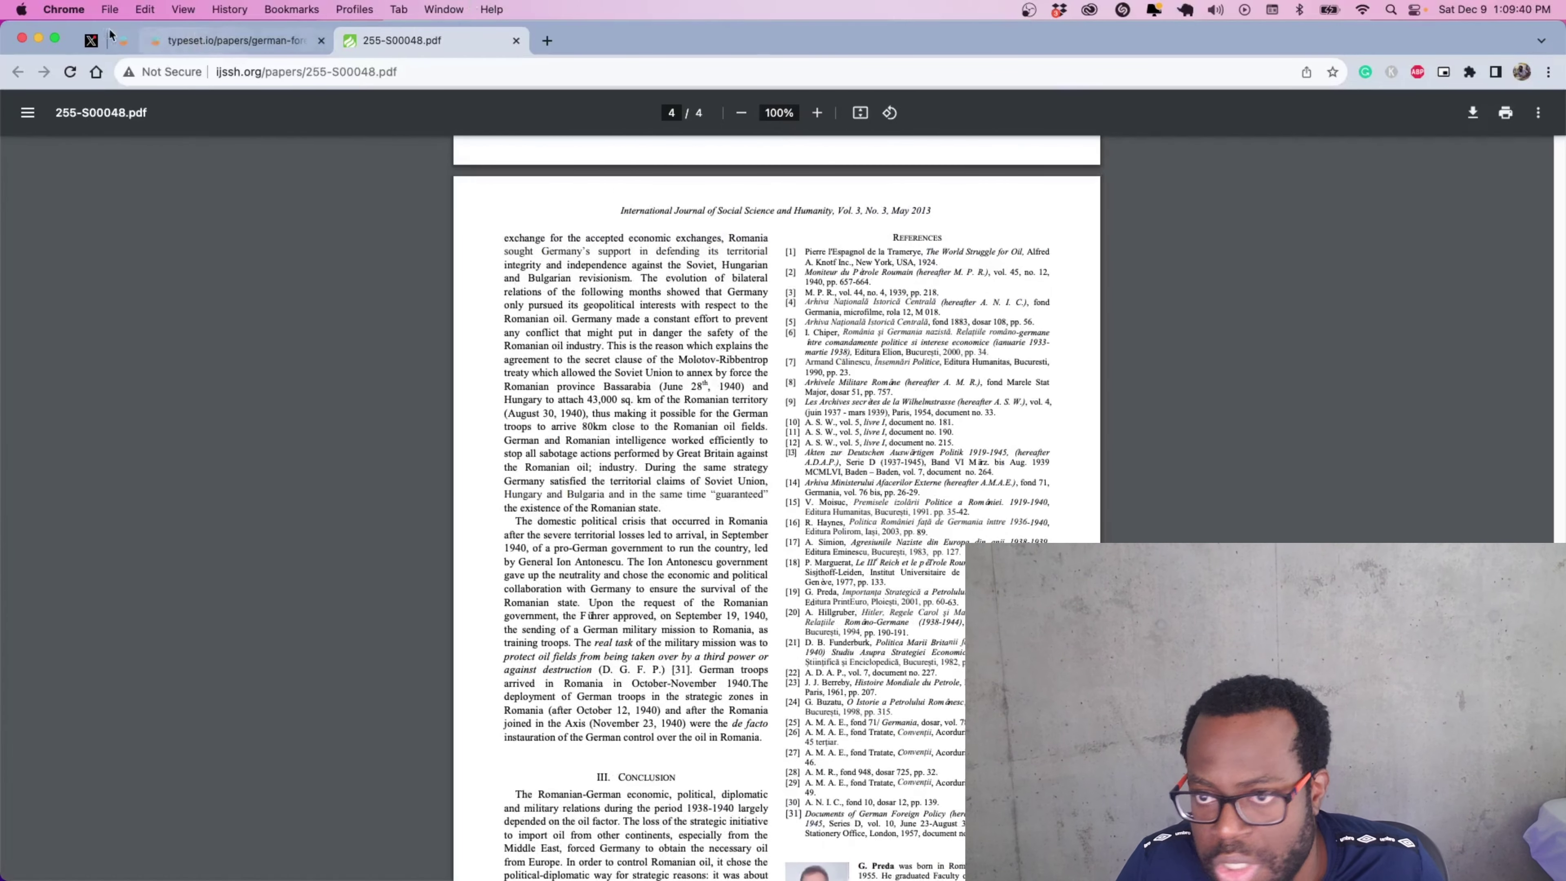
# Return to the SciSpace search results and close both tabs opened for the Romanian oil paper.
pyautogui.click(125, 44)
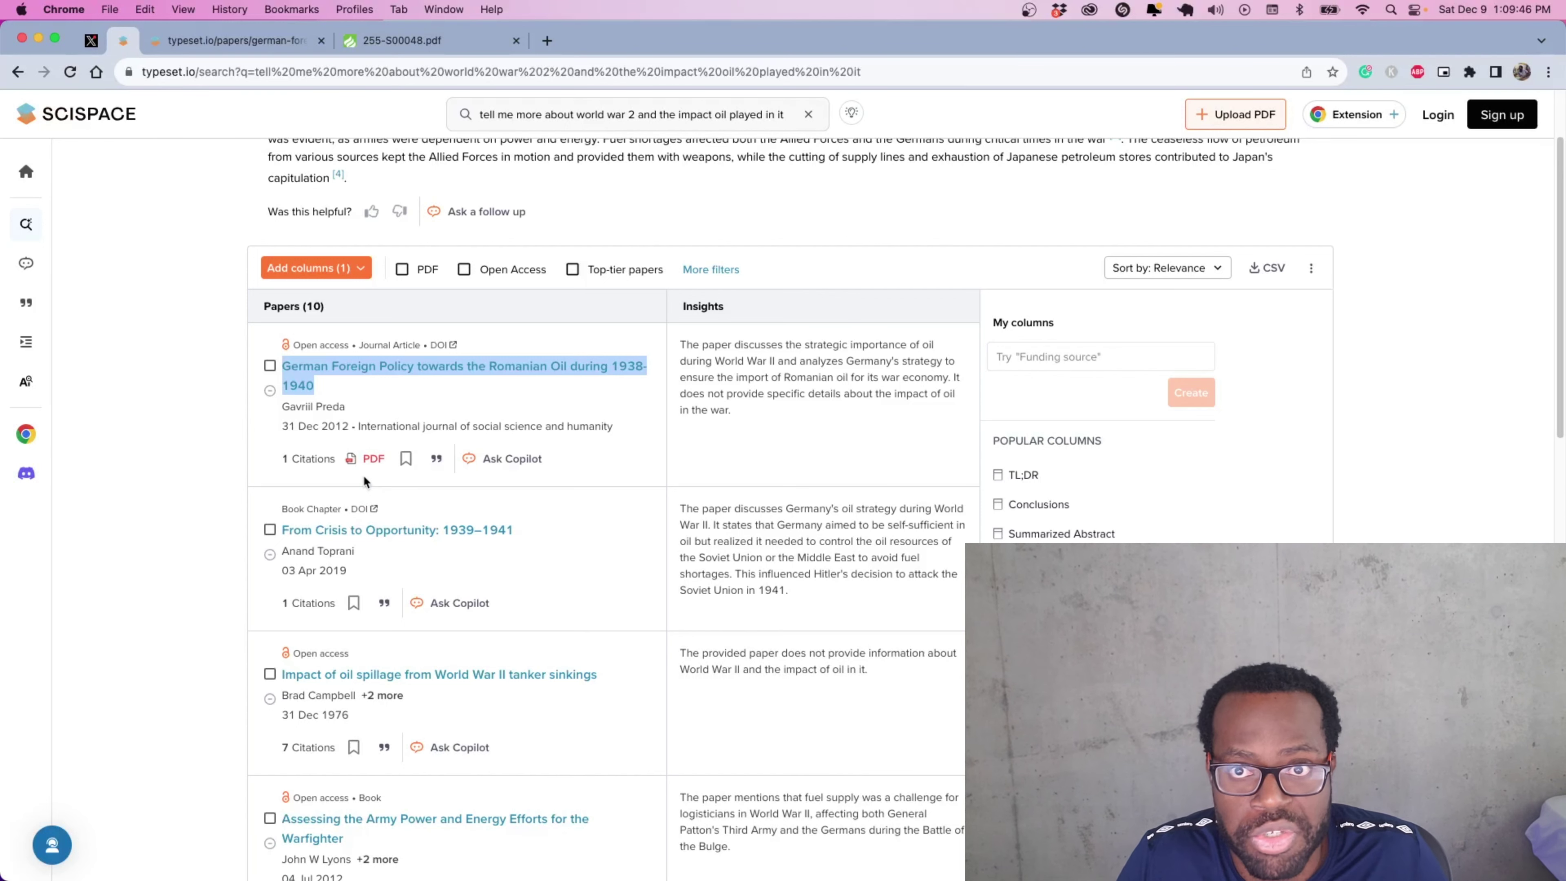
pyautogui.click(320, 41)
pyautogui.click(321, 41)
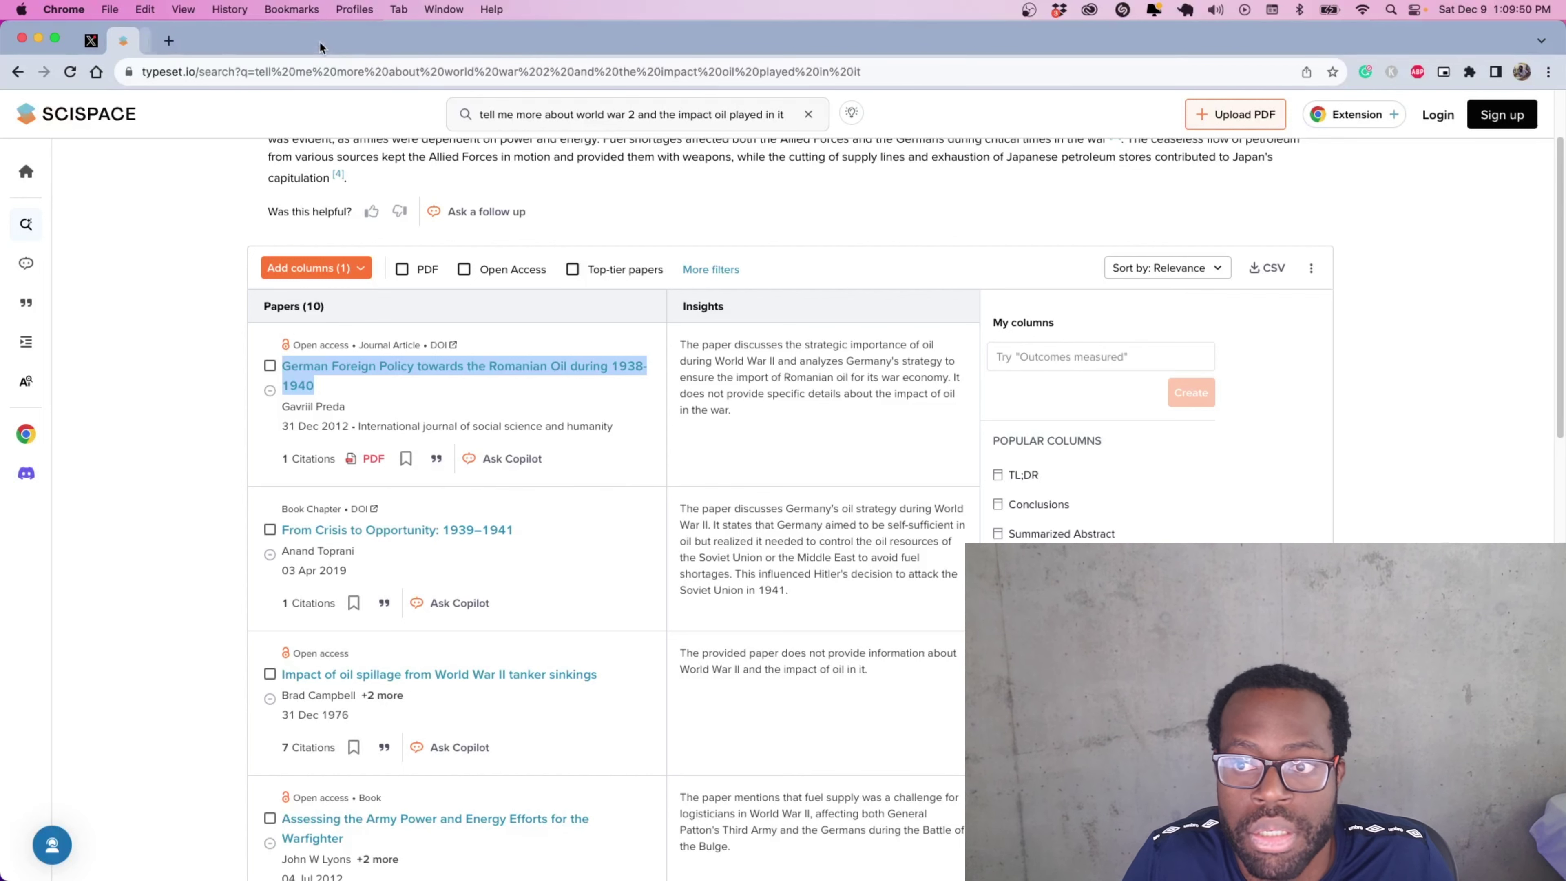
# Browse the listed papers and their insights, and open "Impact of oil spillage from World War II tanker sinkings" in a new tab.
pyautogui.scroll(-2, 329, 387)
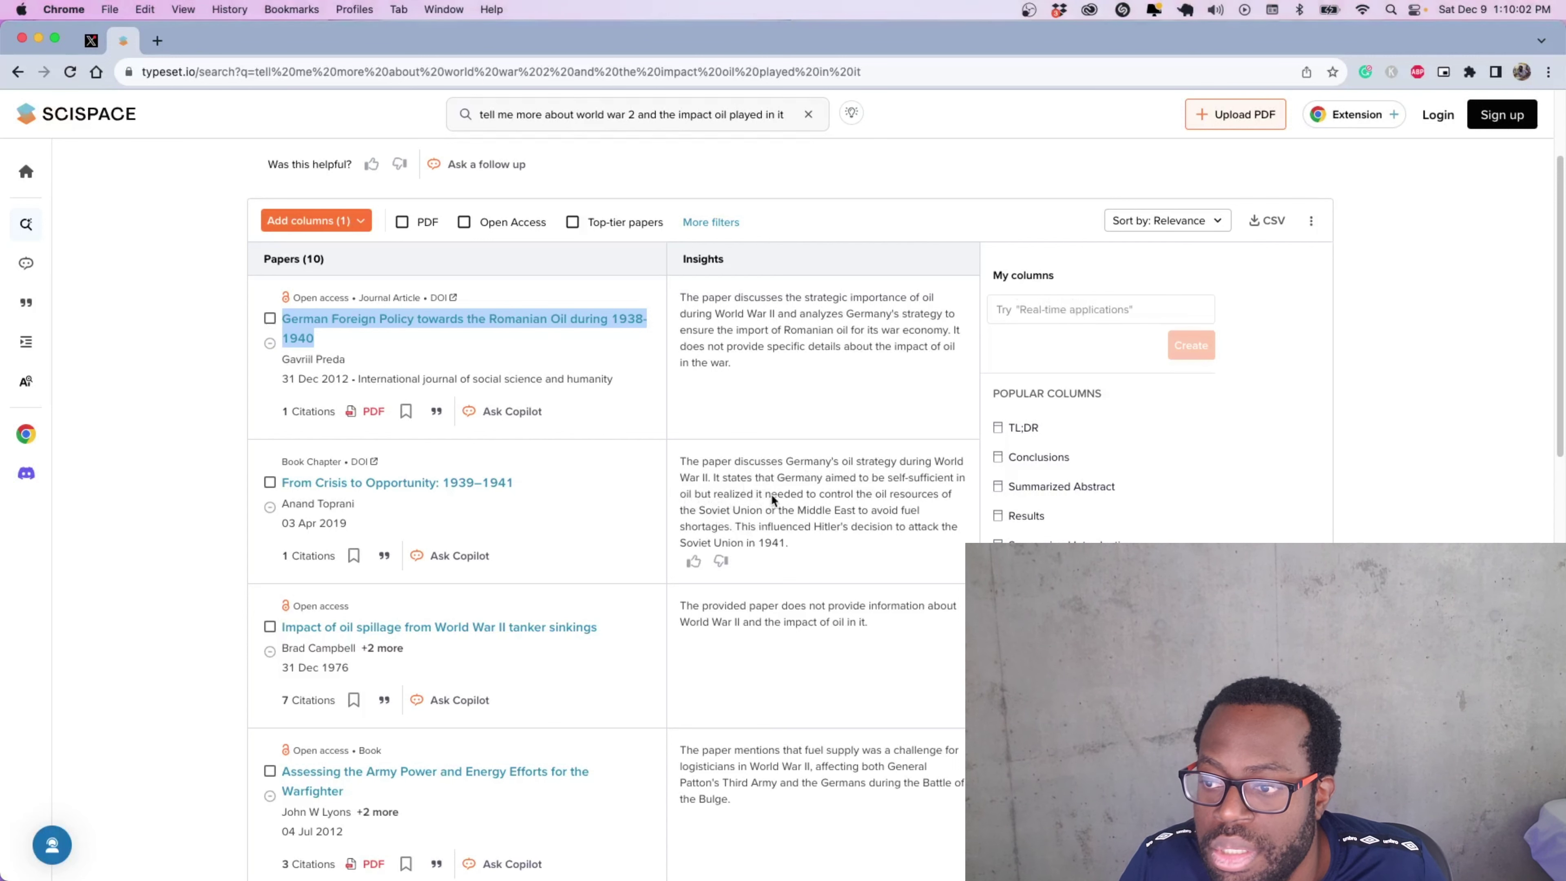
pyautogui.scroll(-1, 772, 493)
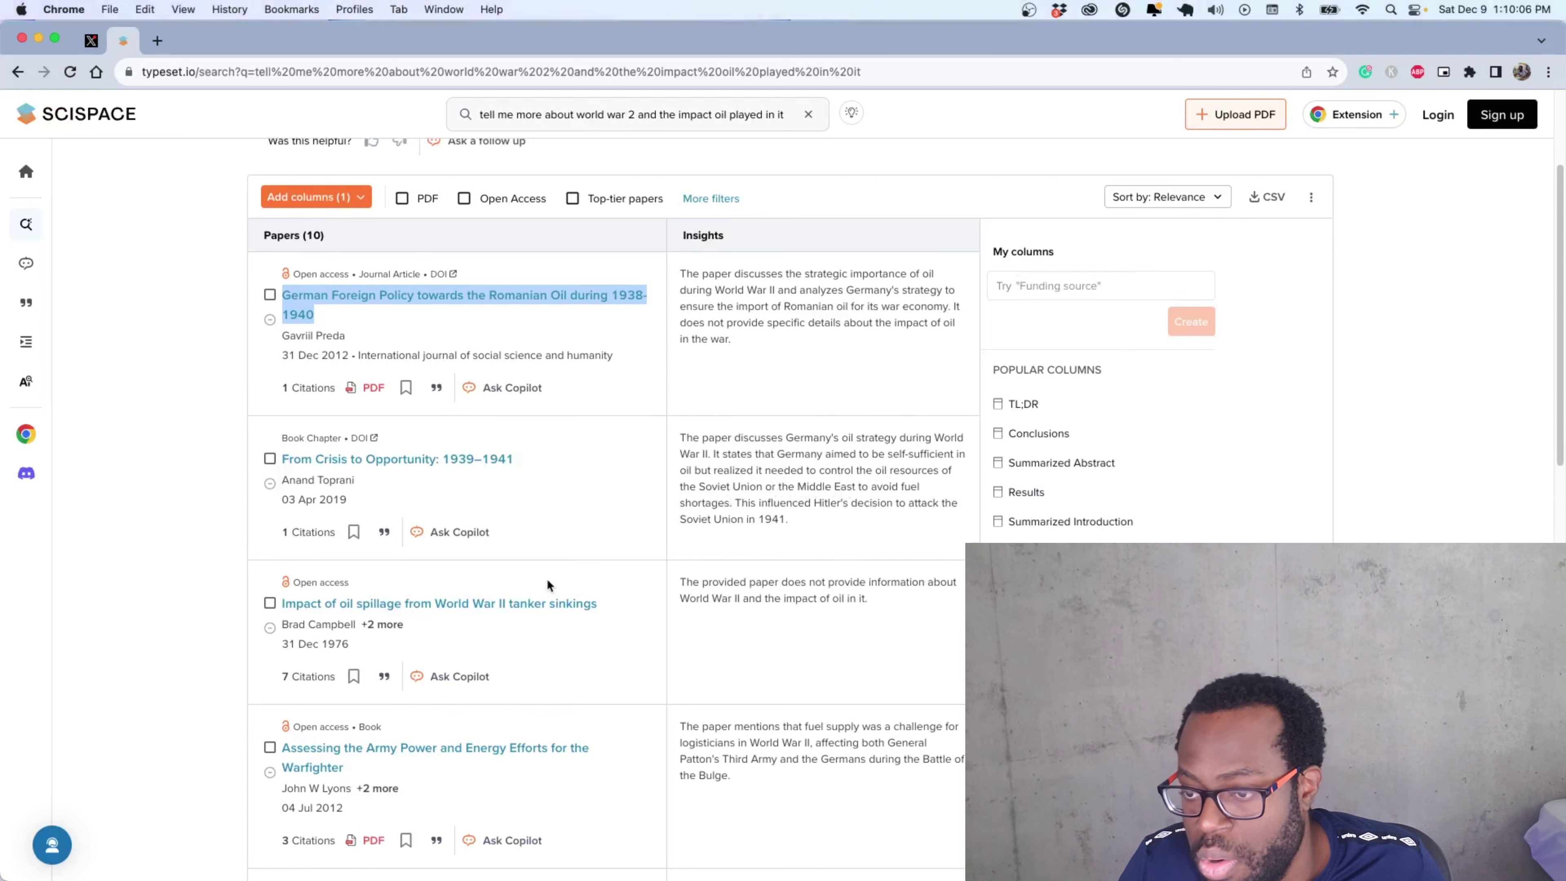
pyautogui.scroll(-3, 545, 580)
pyautogui.rightClick(318, 547)
pyautogui.click(354, 550)
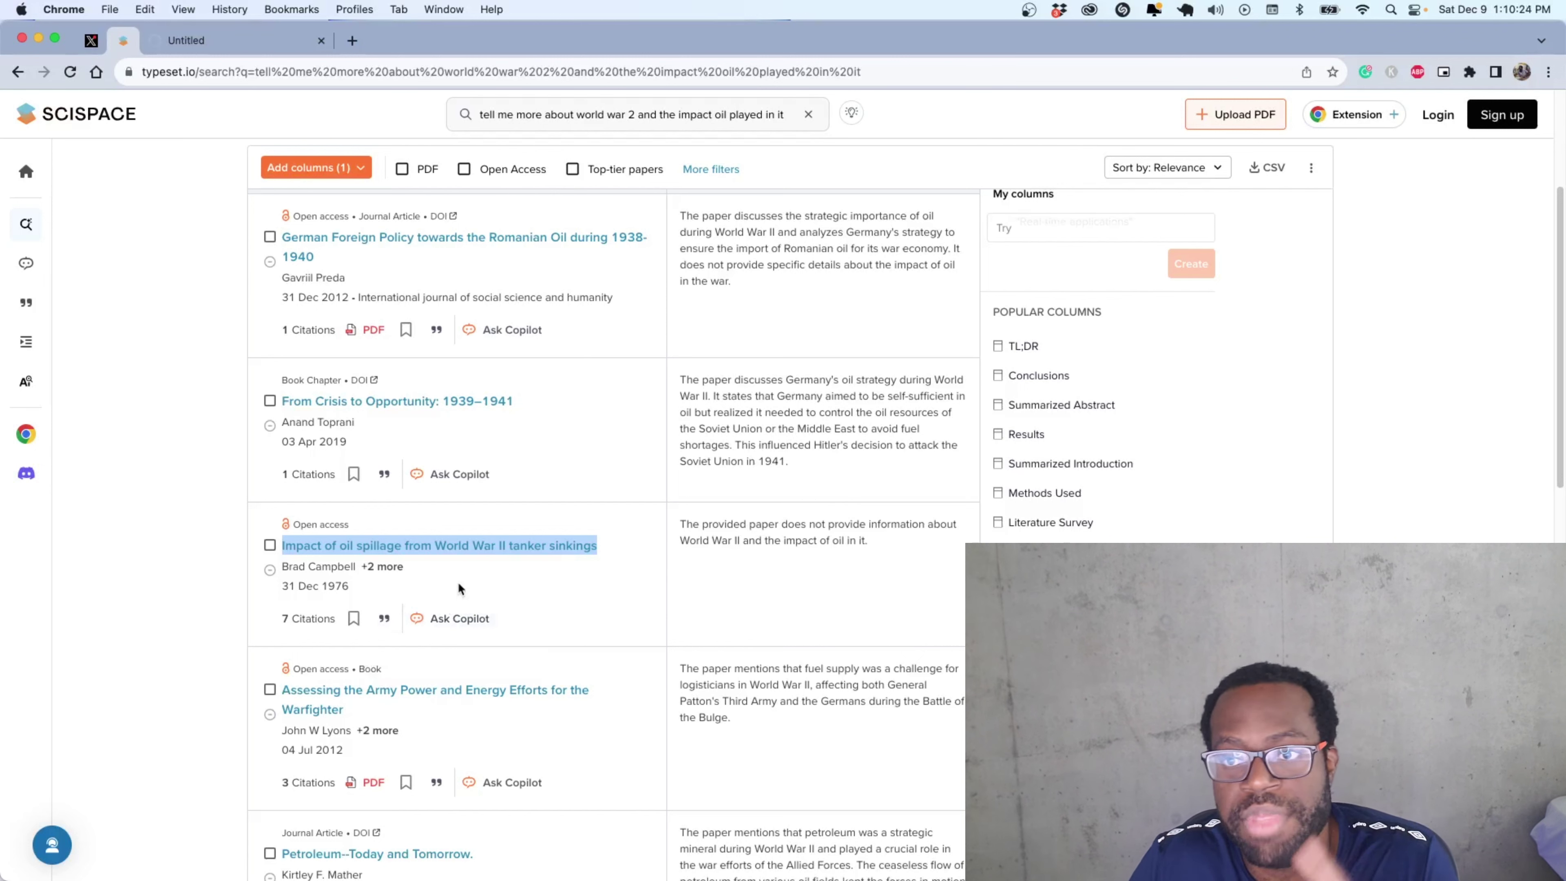
# Ask Copilot about the tanker sinkings paper: "what were the damages dealt to the tankers that the german fleet had lost".
pyautogui.click(463, 622)
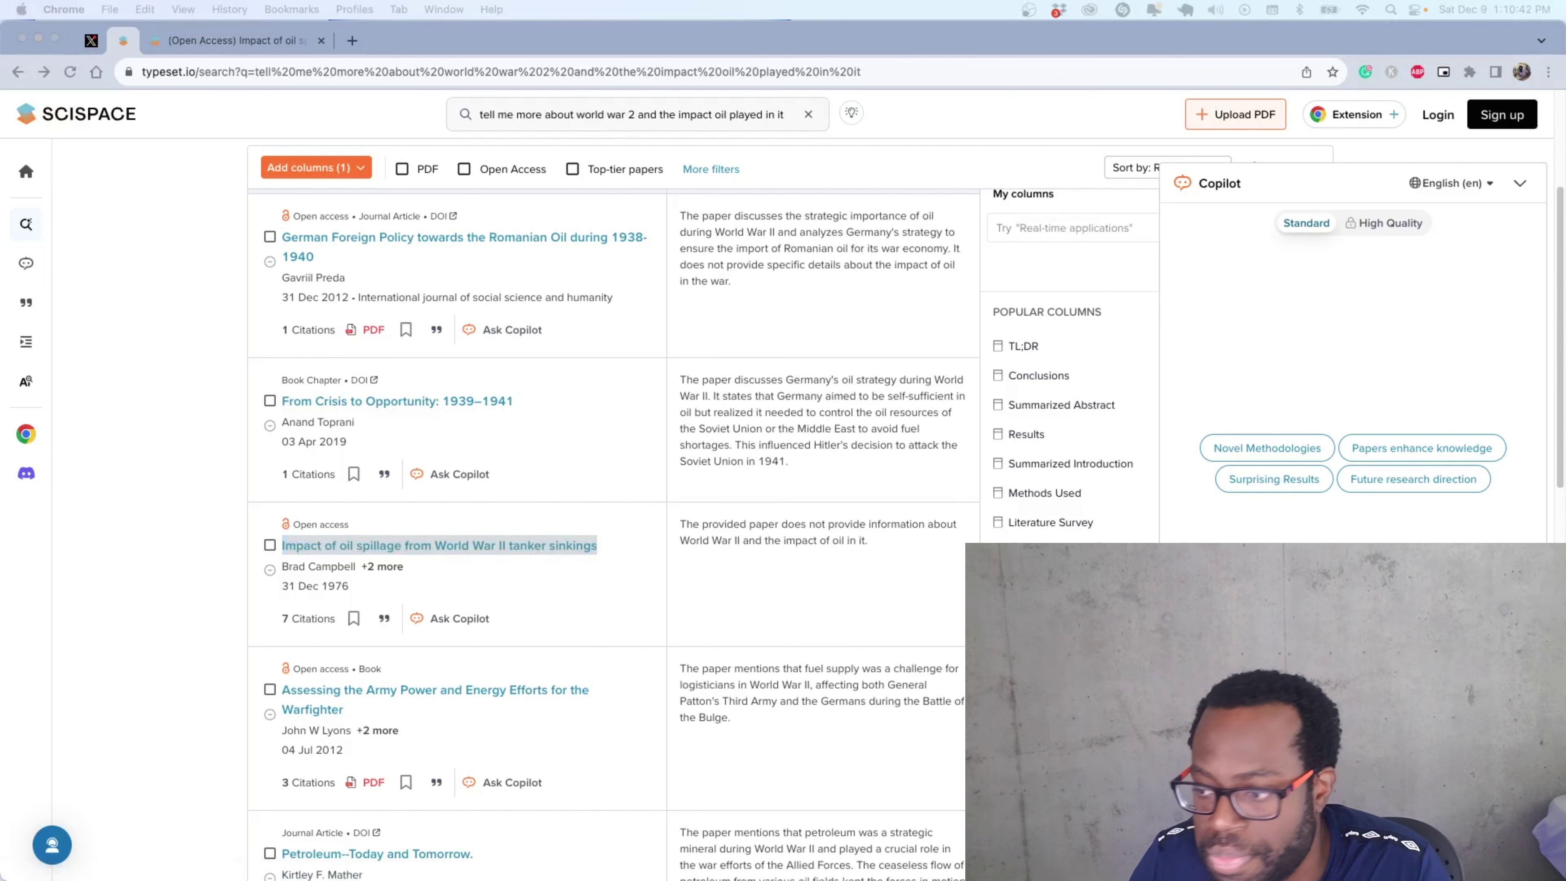
pyautogui.click(1221, 806)
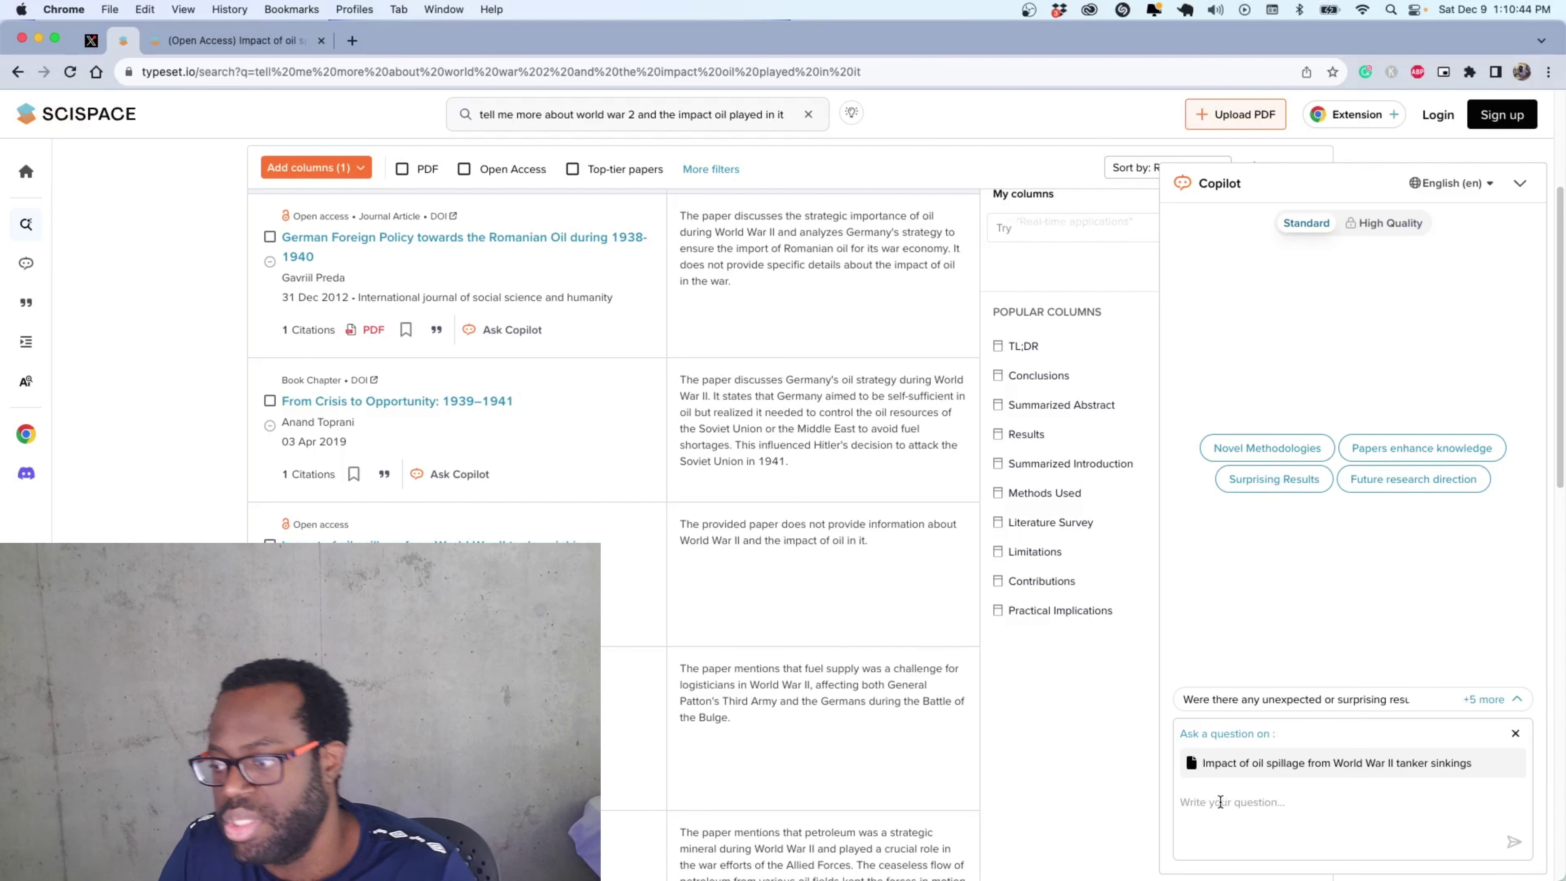
pyautogui.write('what')
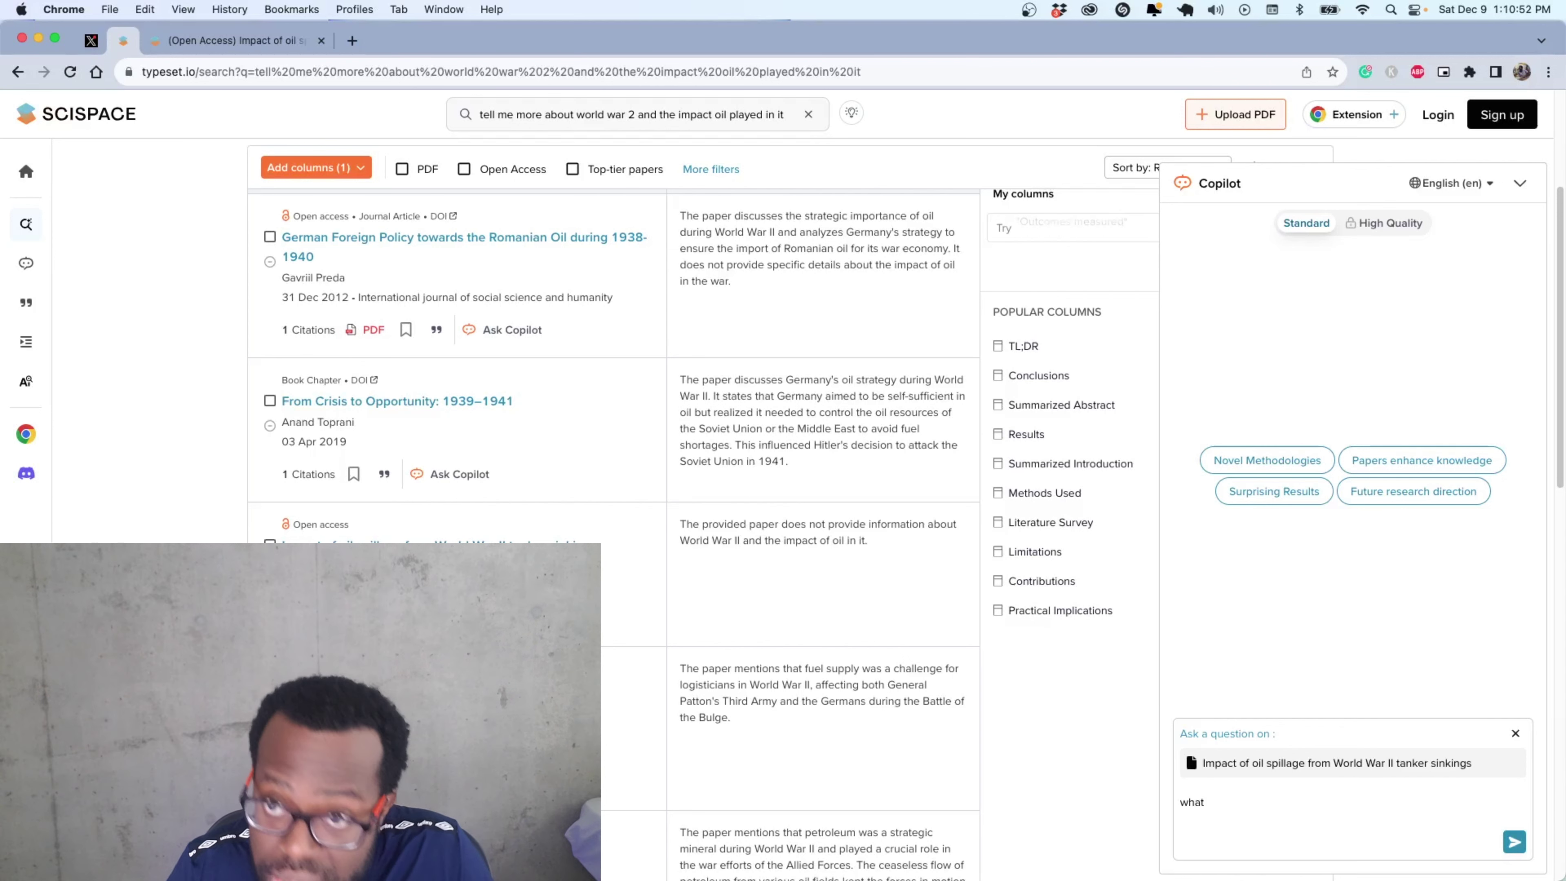
pyautogui.write('re')
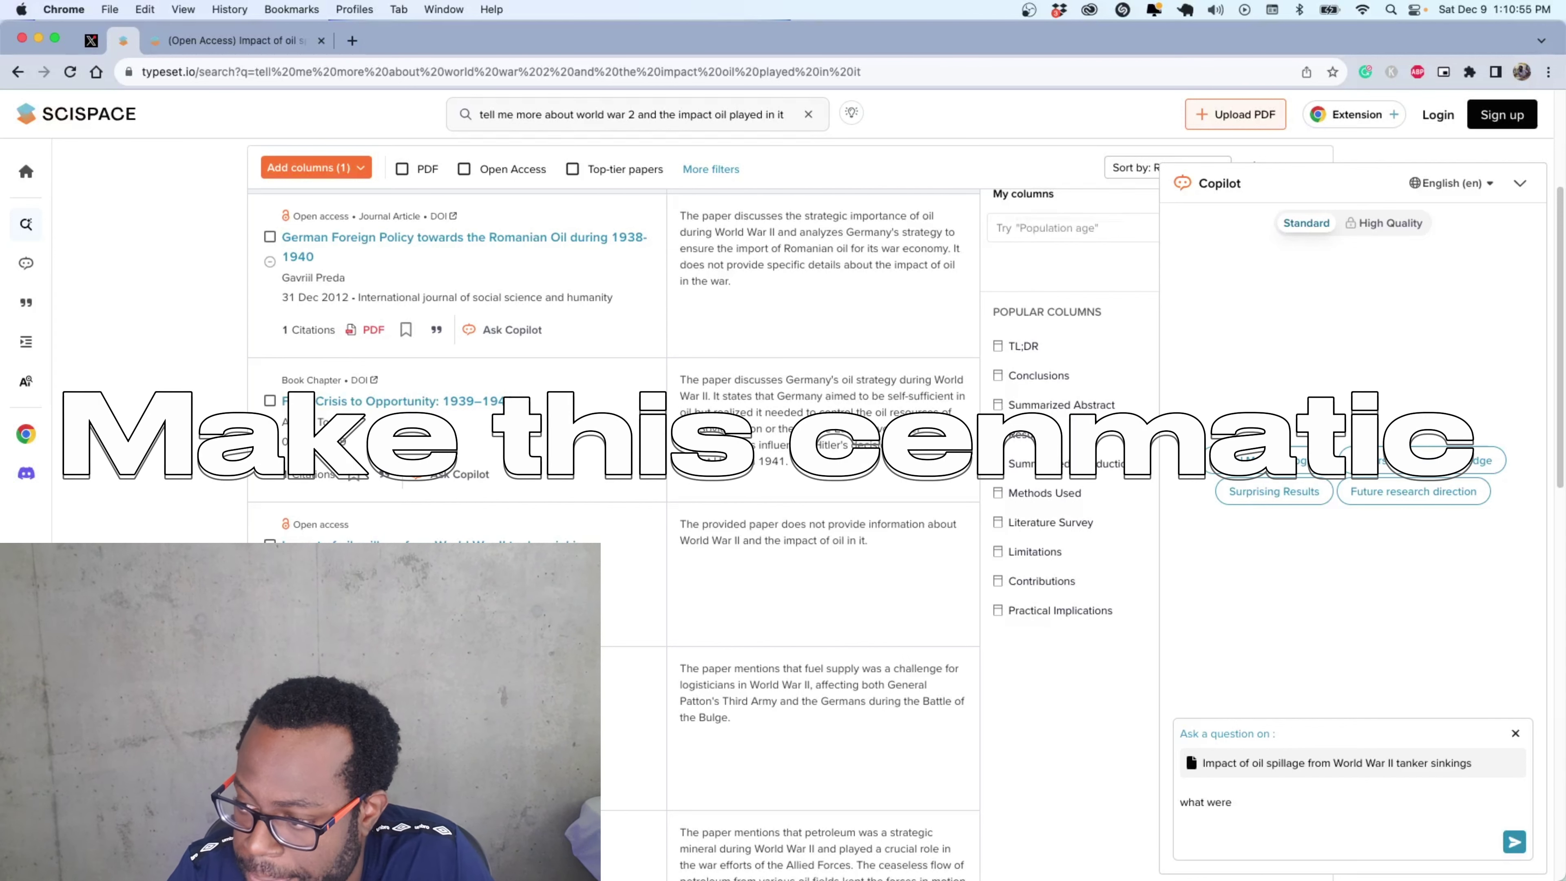
pyautogui.write(' the damage dealt to the tankers that the german fleet had lost')
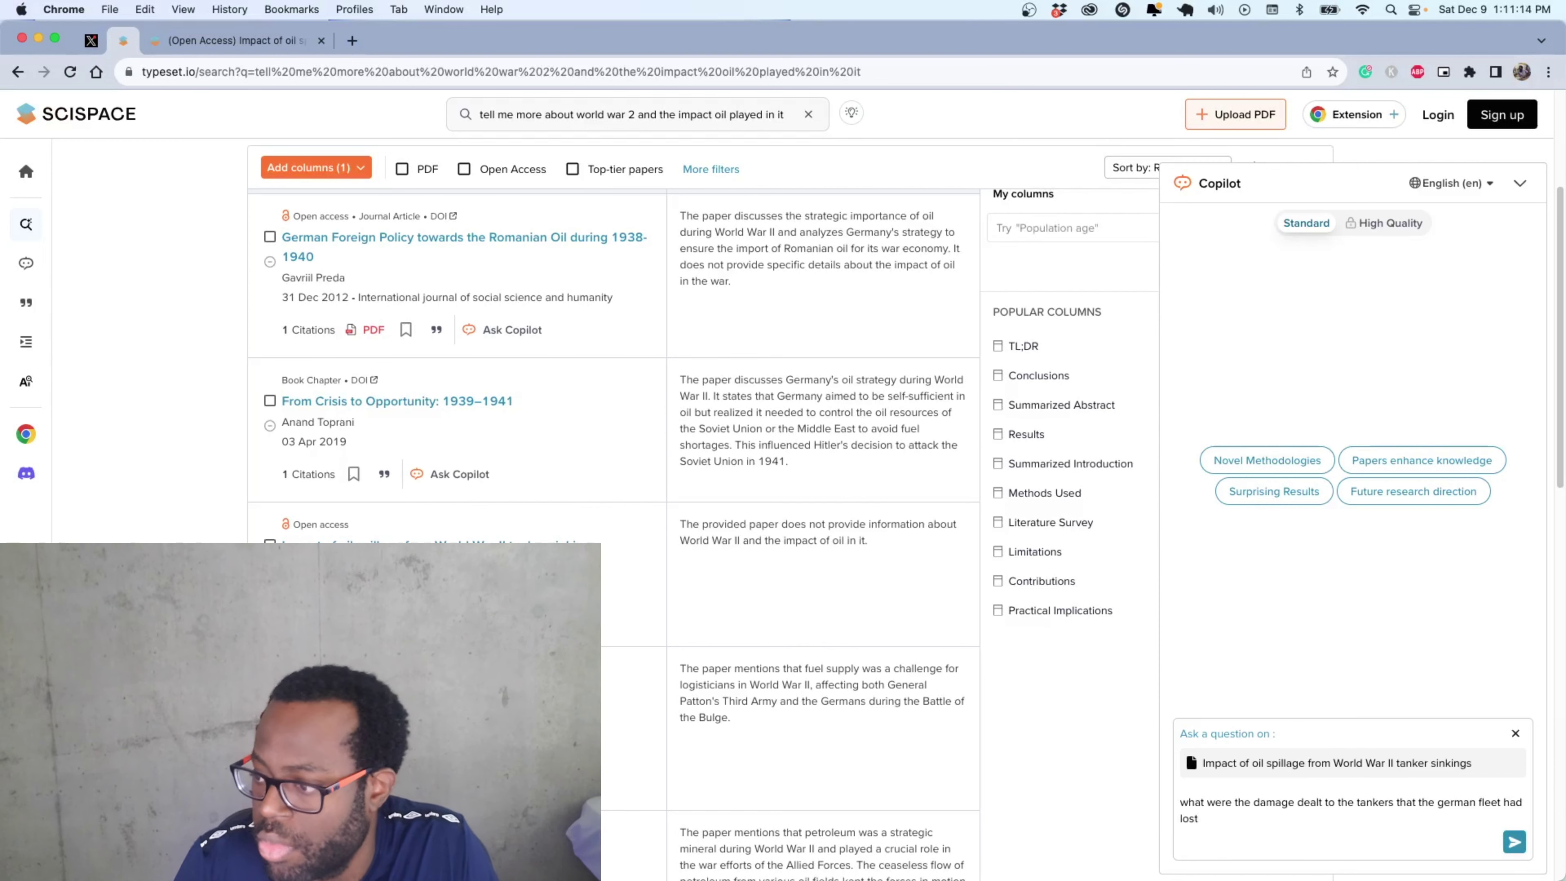
pyautogui.click(1295, 803)
pyautogui.write('s')
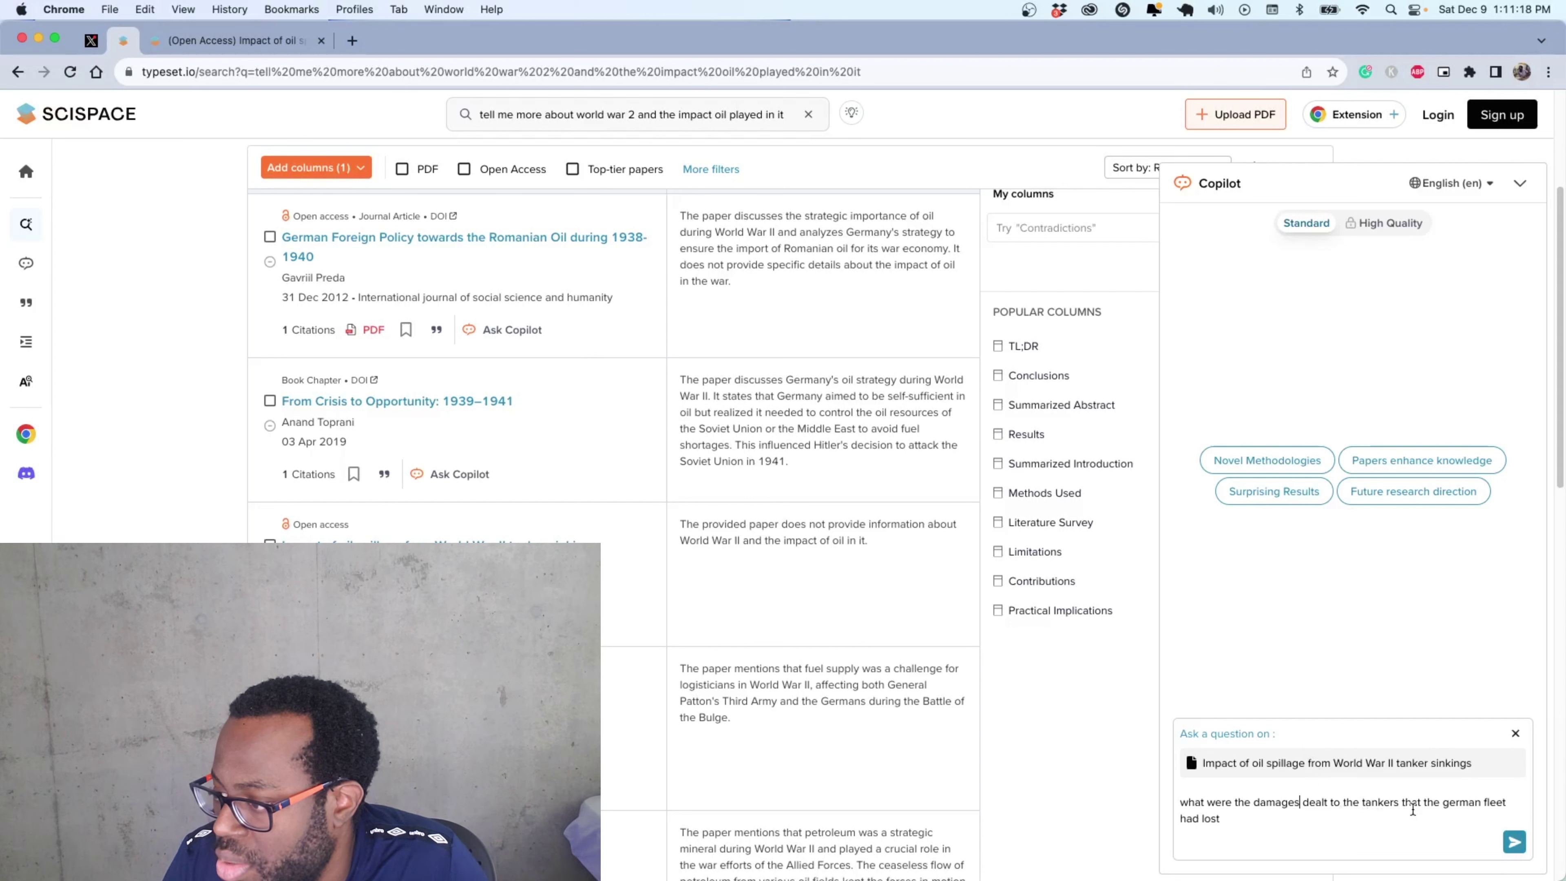
pyautogui.click(1514, 842)
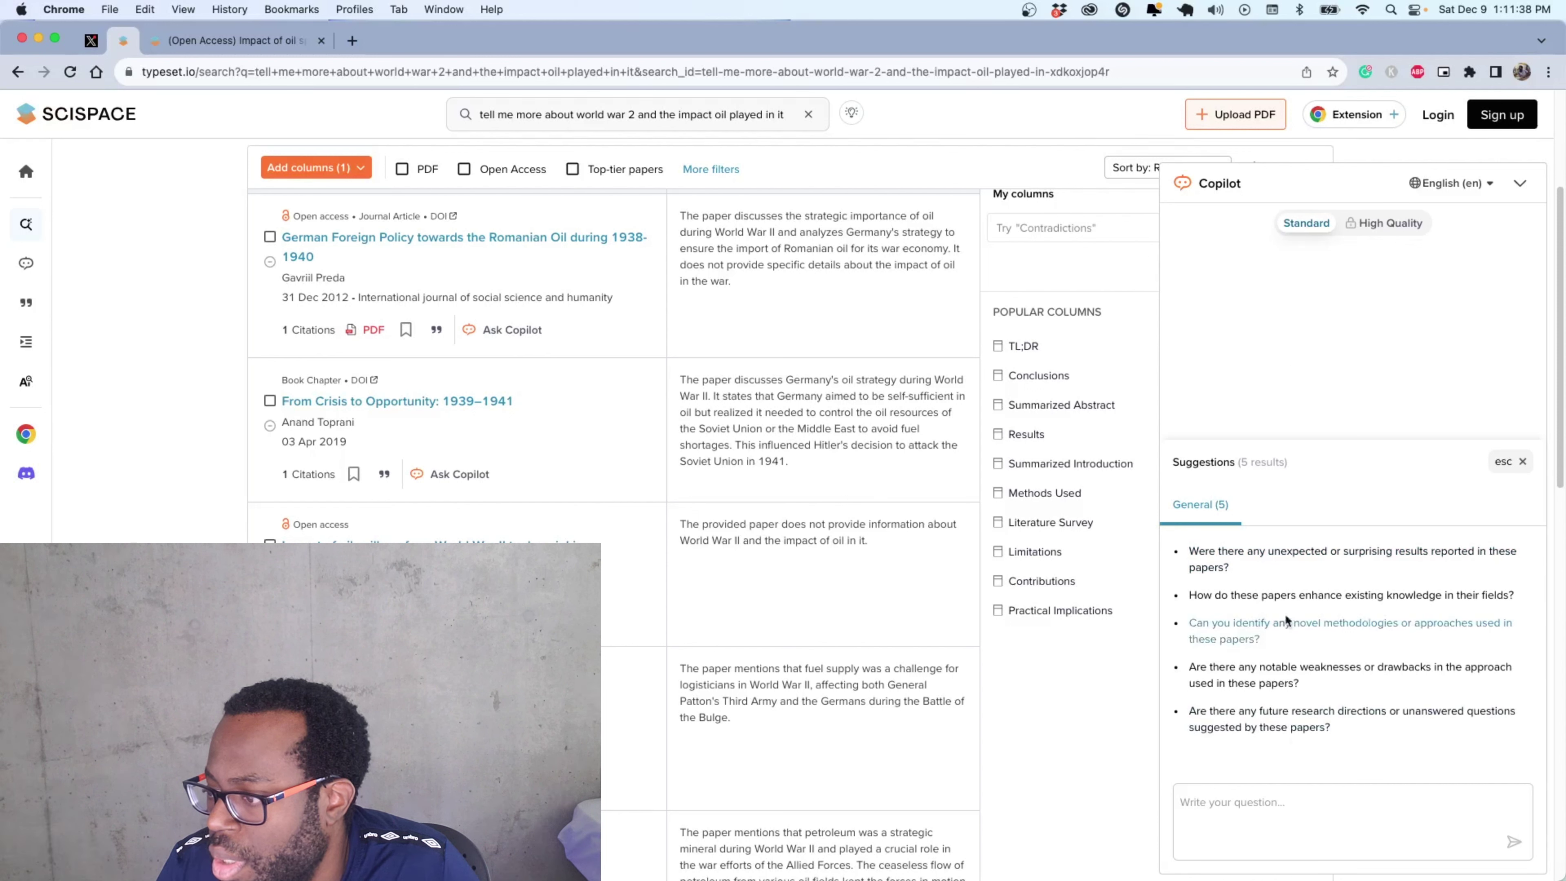
# Ask Copilot about the German Foreign Policy paper: "what was Romania final conclusion in regards to the war front".
pyautogui.click(1520, 464)
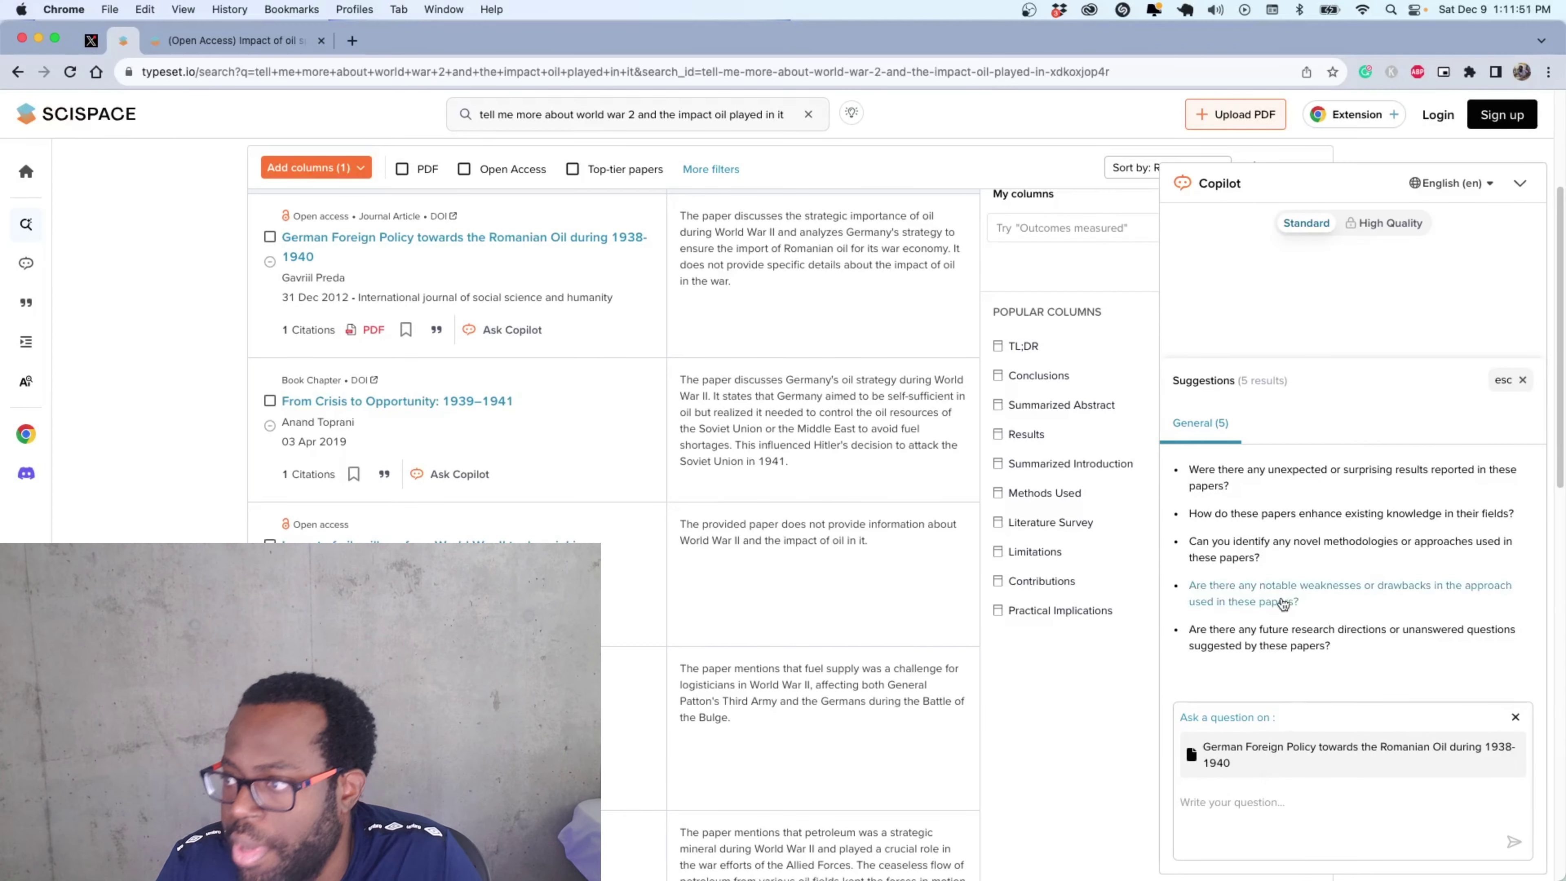
pyautogui.write('what was Ro')
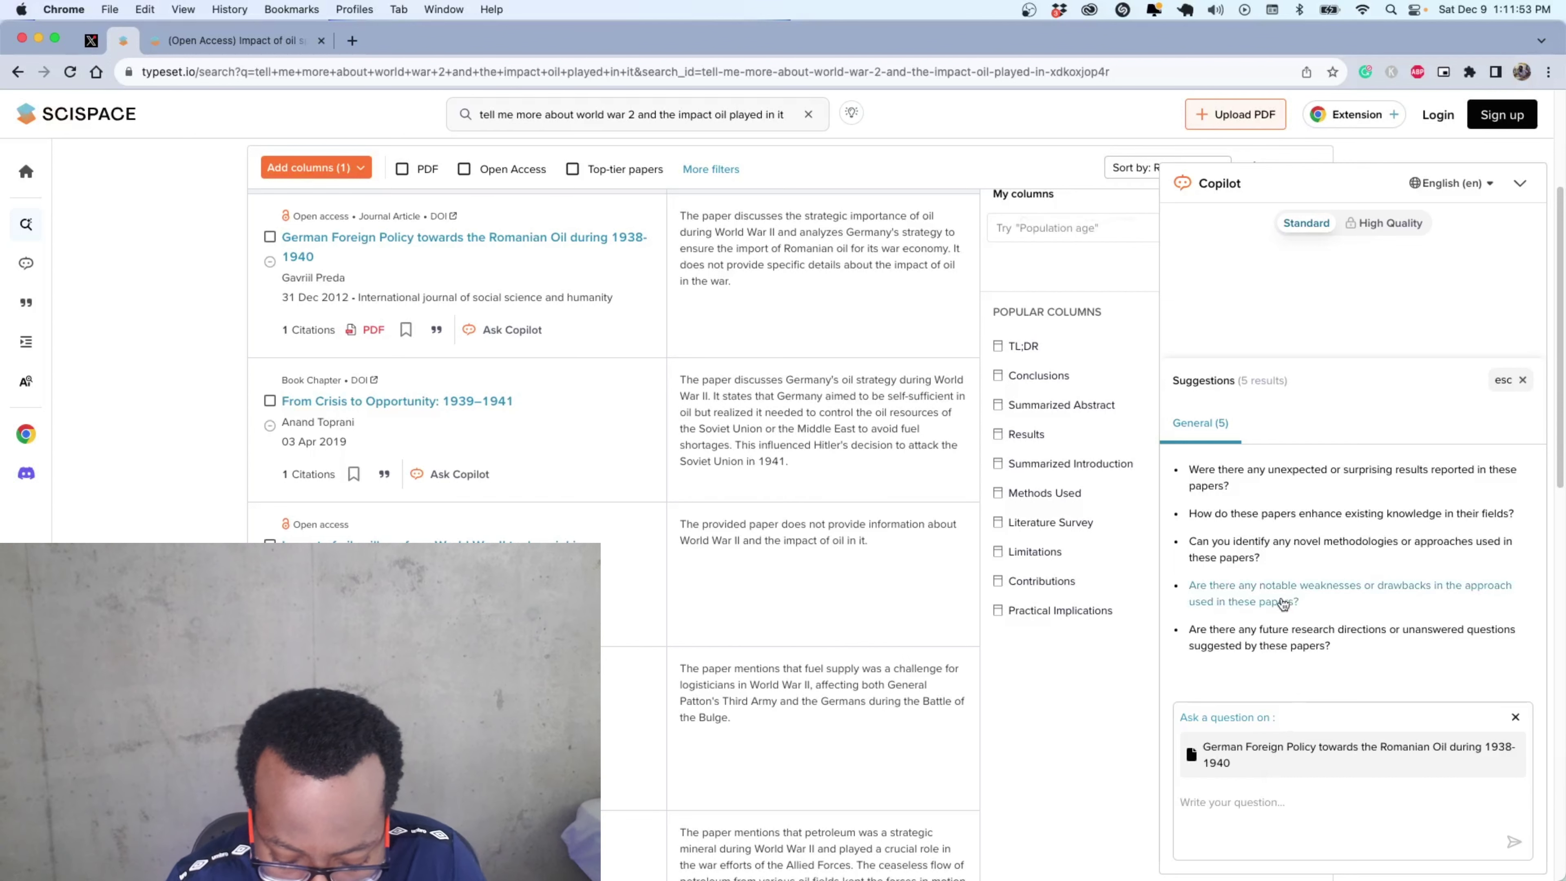
pyautogui.write('mania final conclusion in regar')
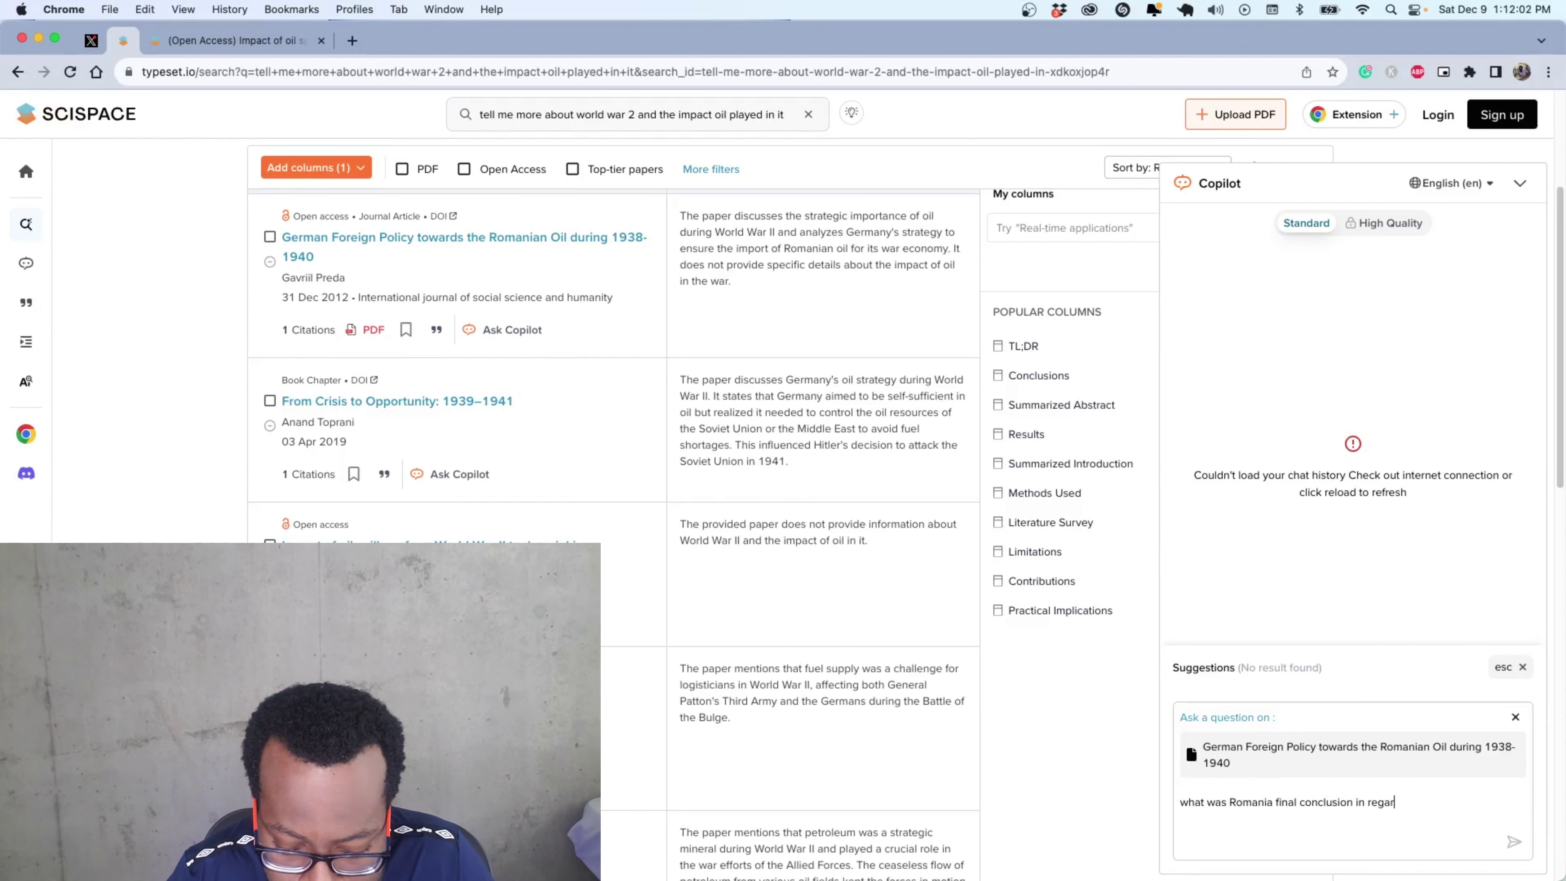
pyautogui.write('ds to the war front')
pyautogui.press('Return')
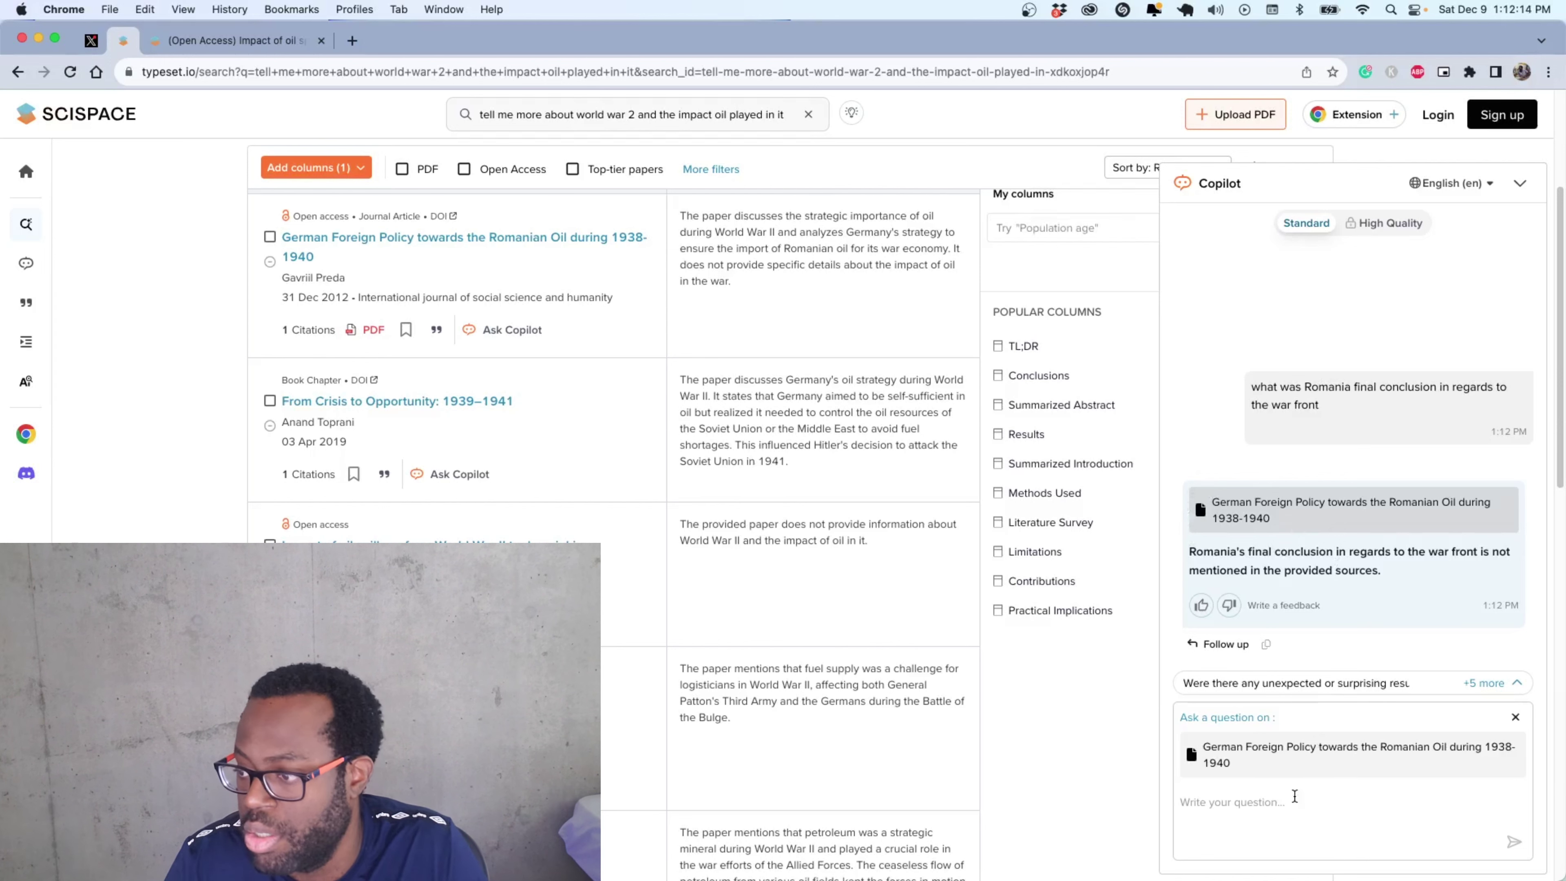
# Ask Copilot "what did Romania do with the oil did they give to germany or no" about the same paper and read its answer.
pyautogui.write('what did Romania do ')
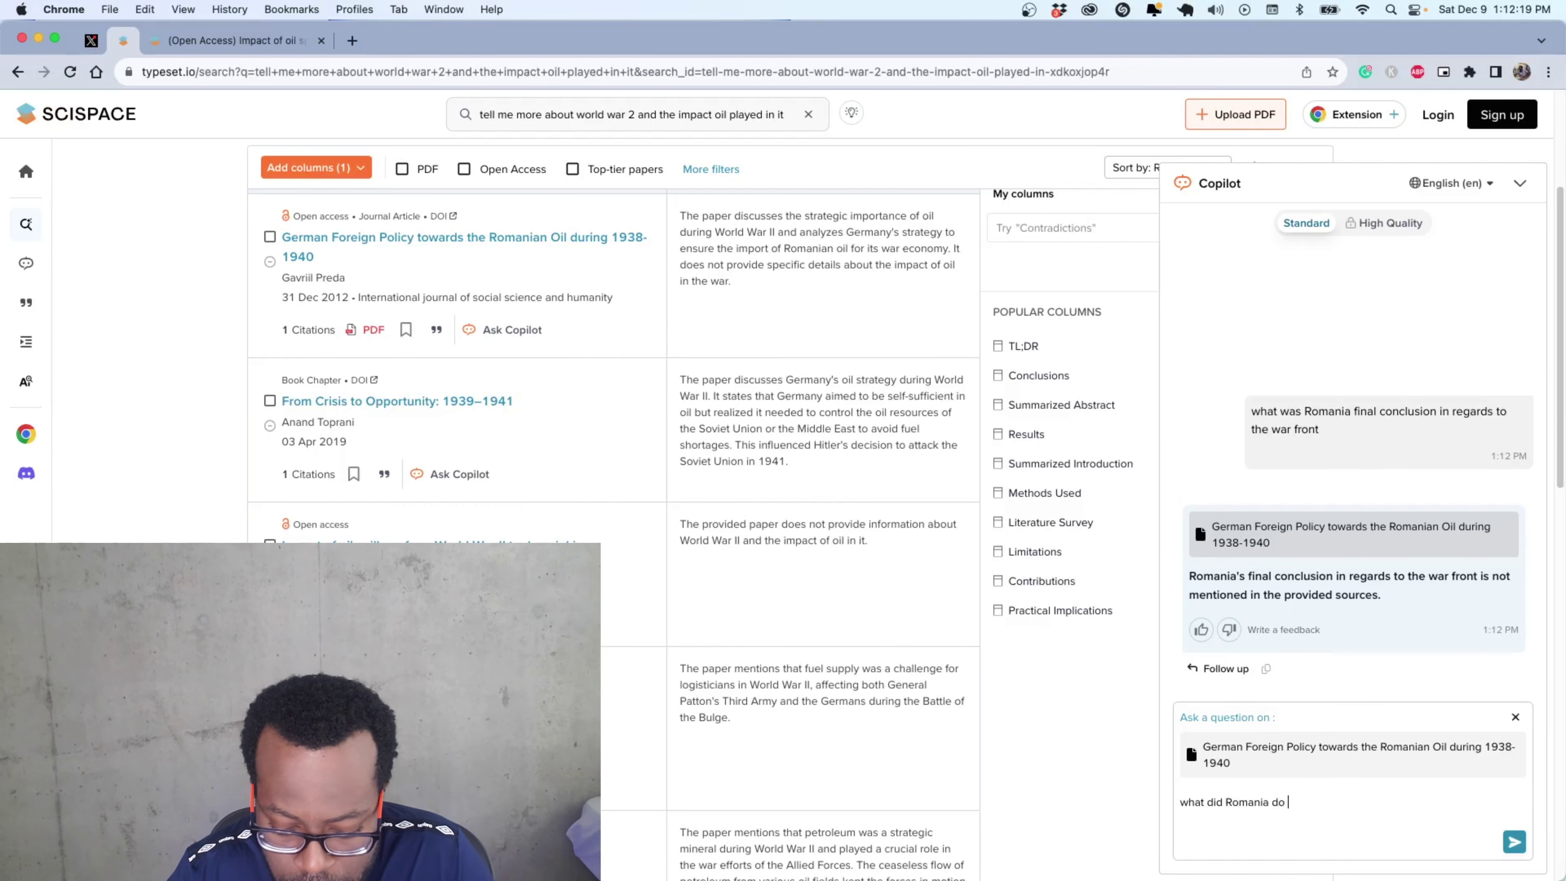
pyautogui.write('with the oil did they give to germany or no')
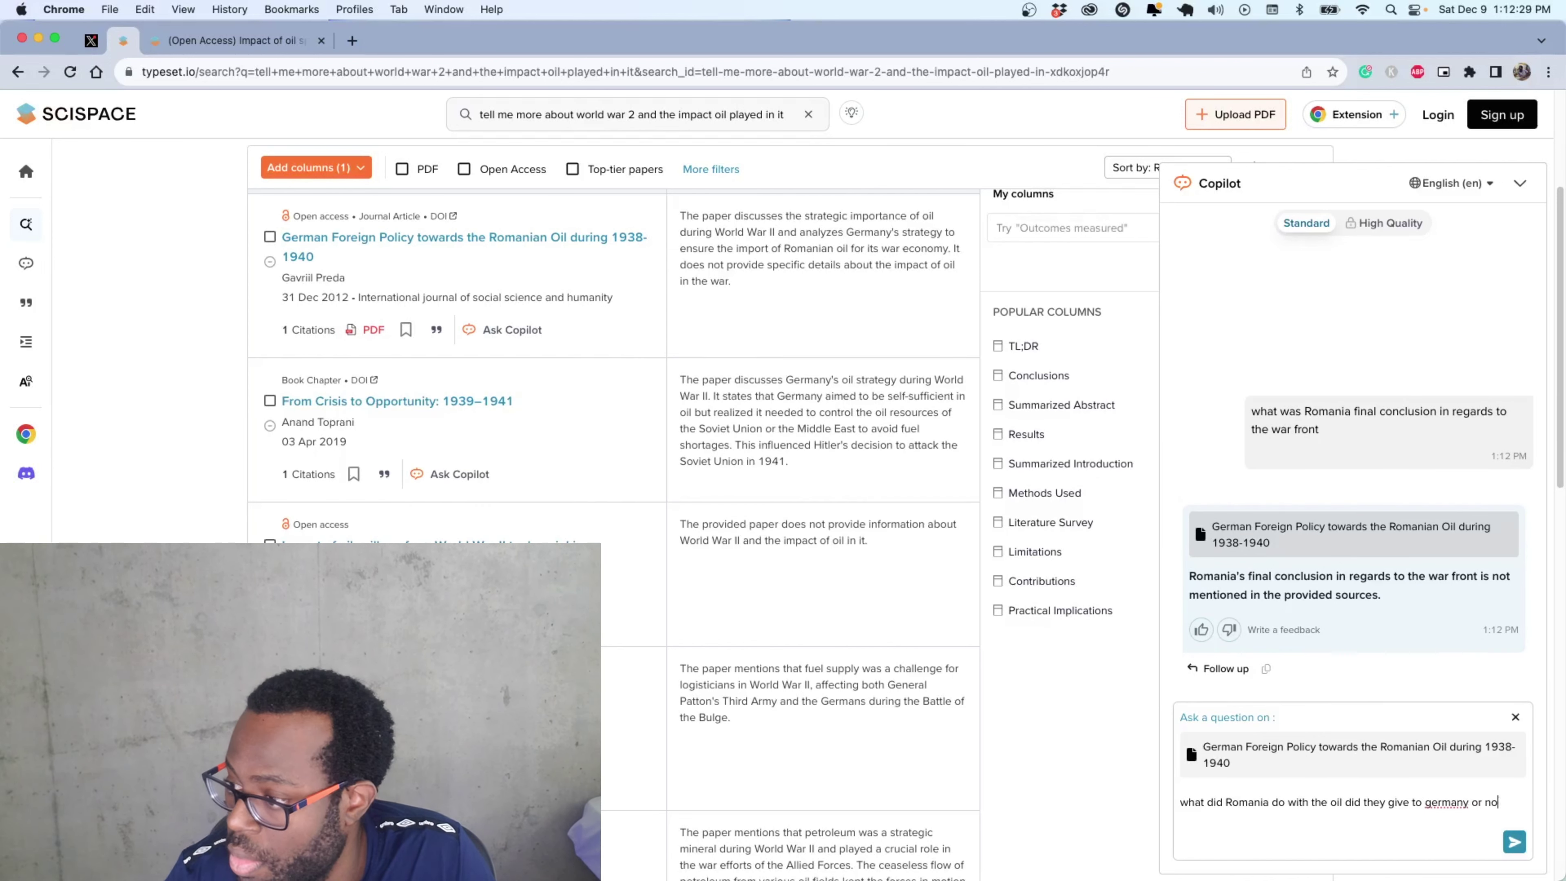
pyautogui.press('Return')
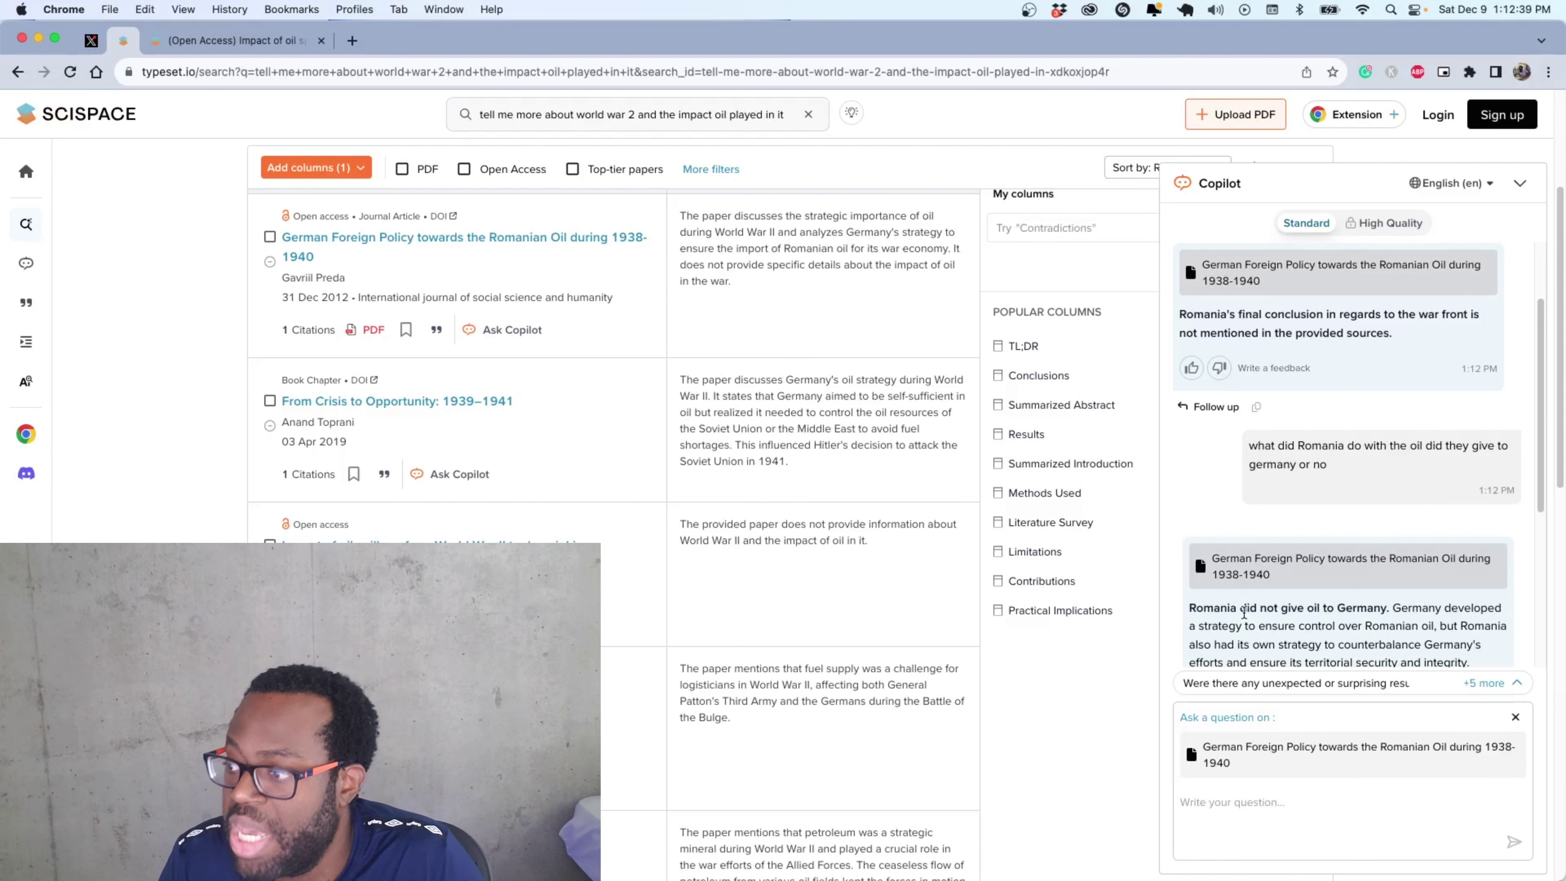
pyautogui.scroll(-5, 1243, 612)
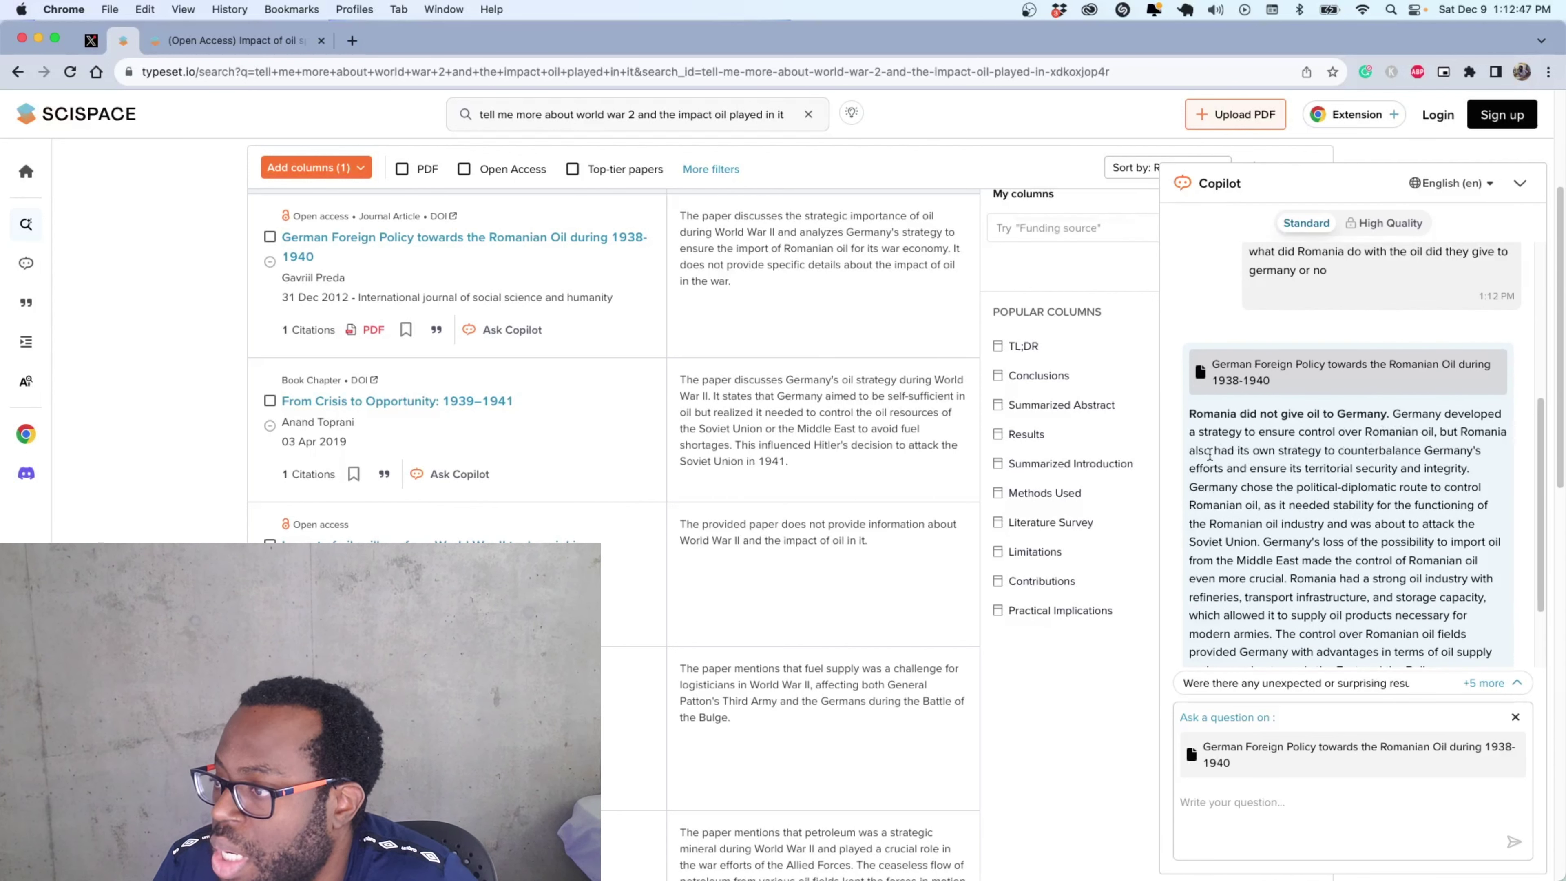
# Read through Copilot's answer on whether Romania gave its oil to Germany.
pyautogui.scroll(-1, 1381, 446)
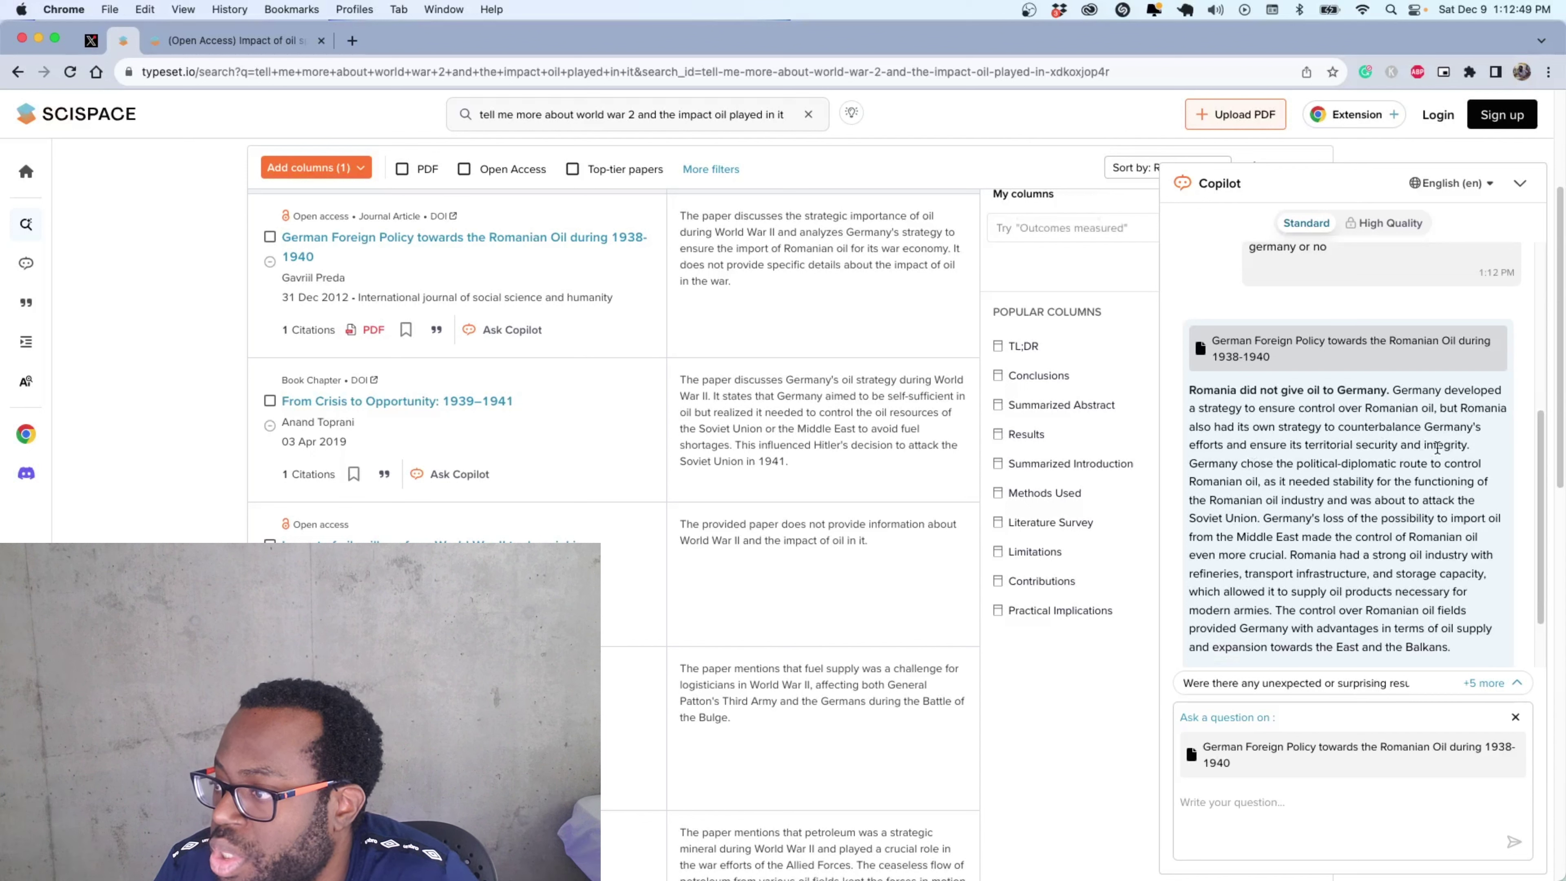
pyautogui.scroll(-1, 1225, 463)
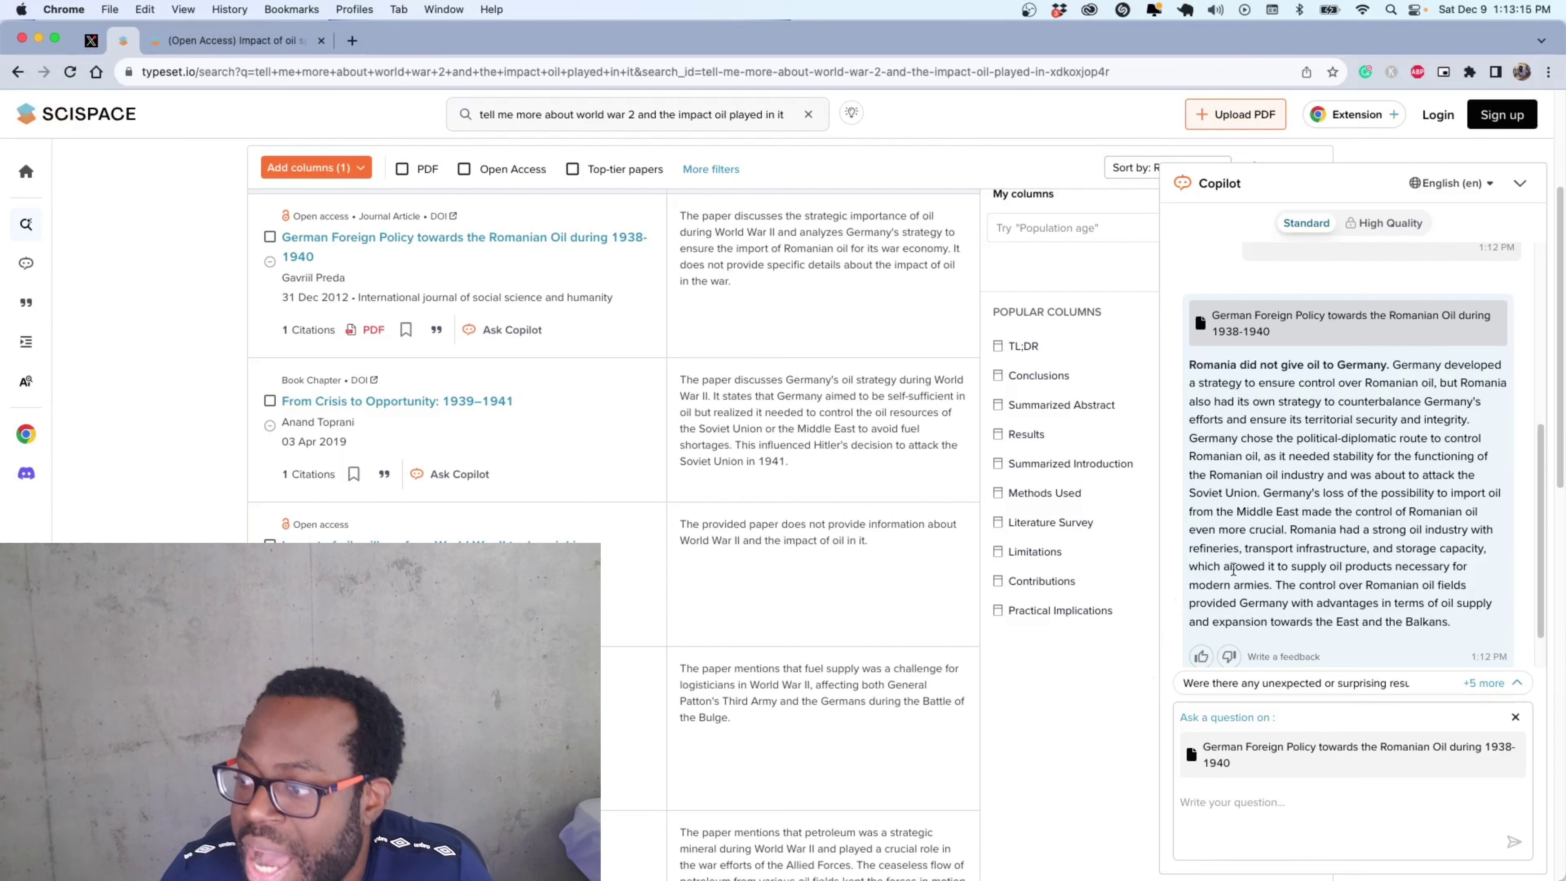
pyautogui.scroll(2, 1249, 559)
pyautogui.scroll(-3, 1249, 558)
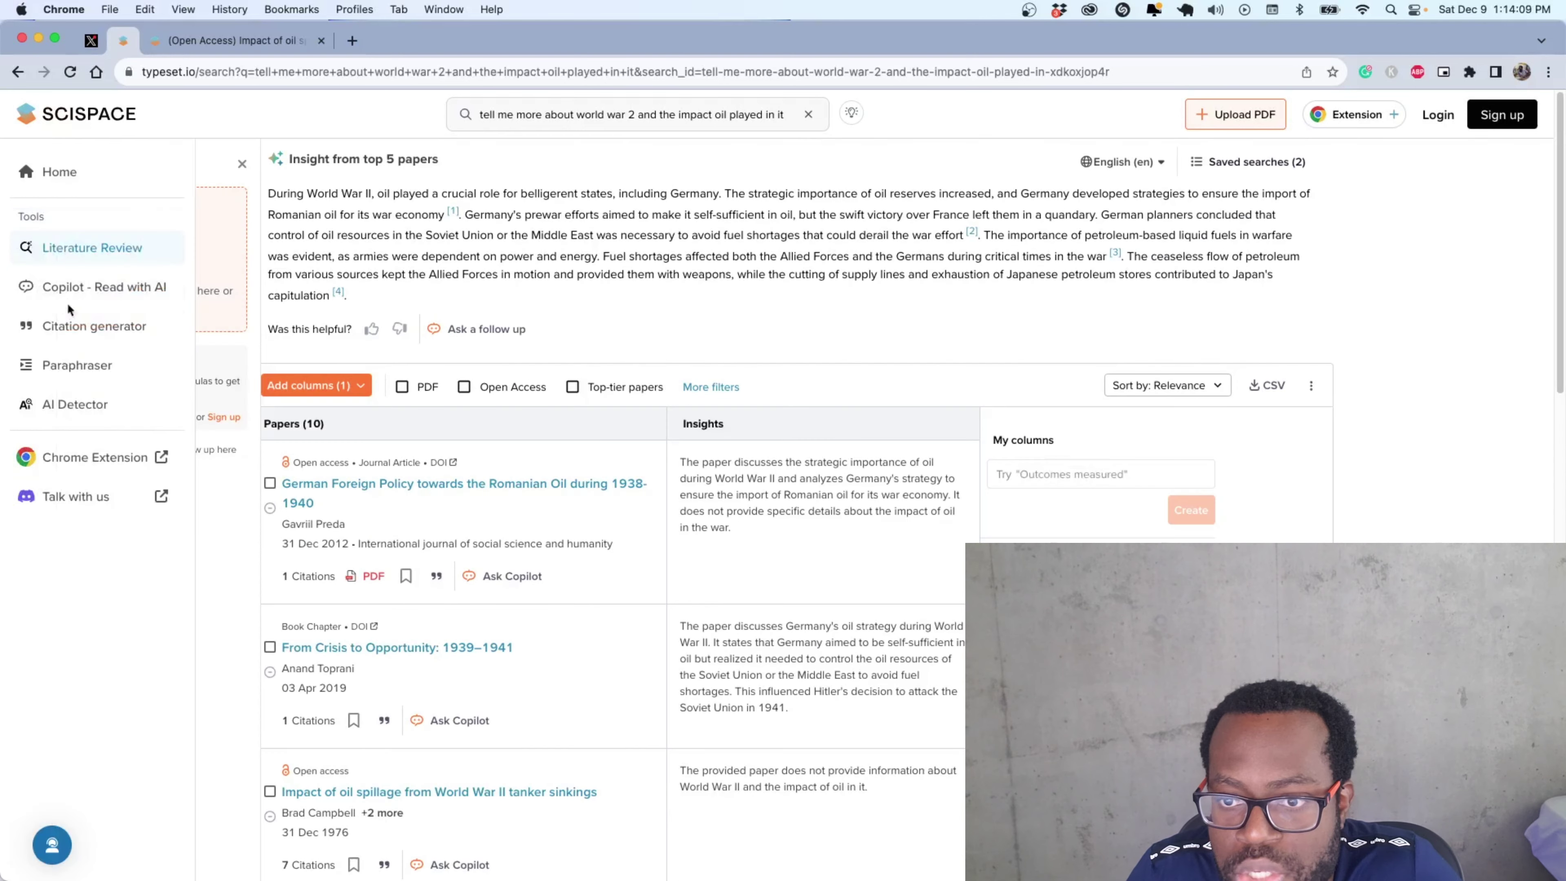
pyautogui.click(79, 333)
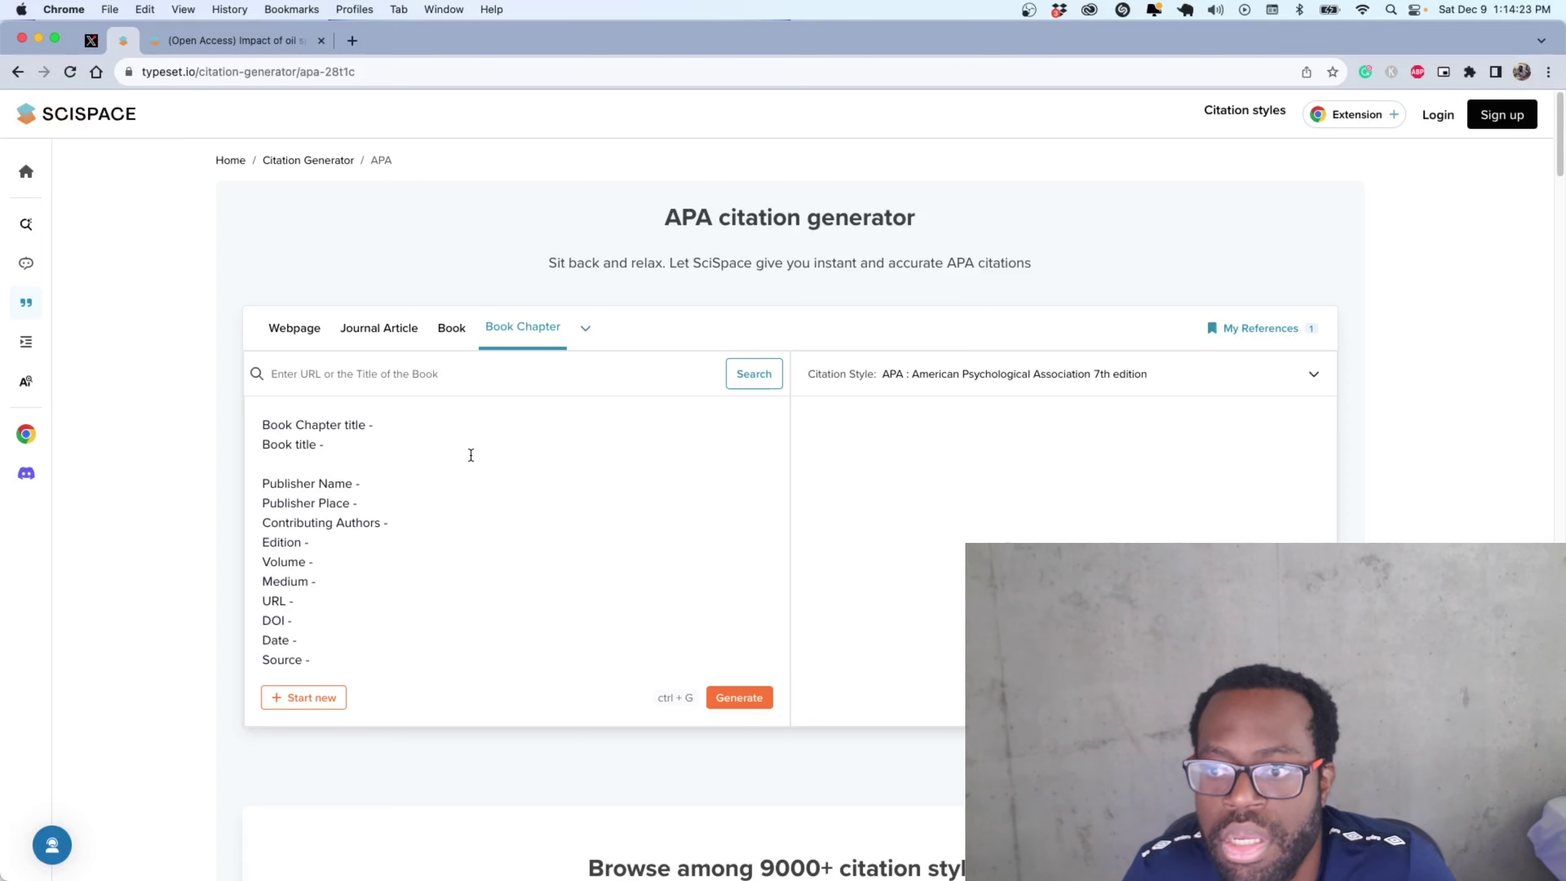
pyautogui.click(294, 338)
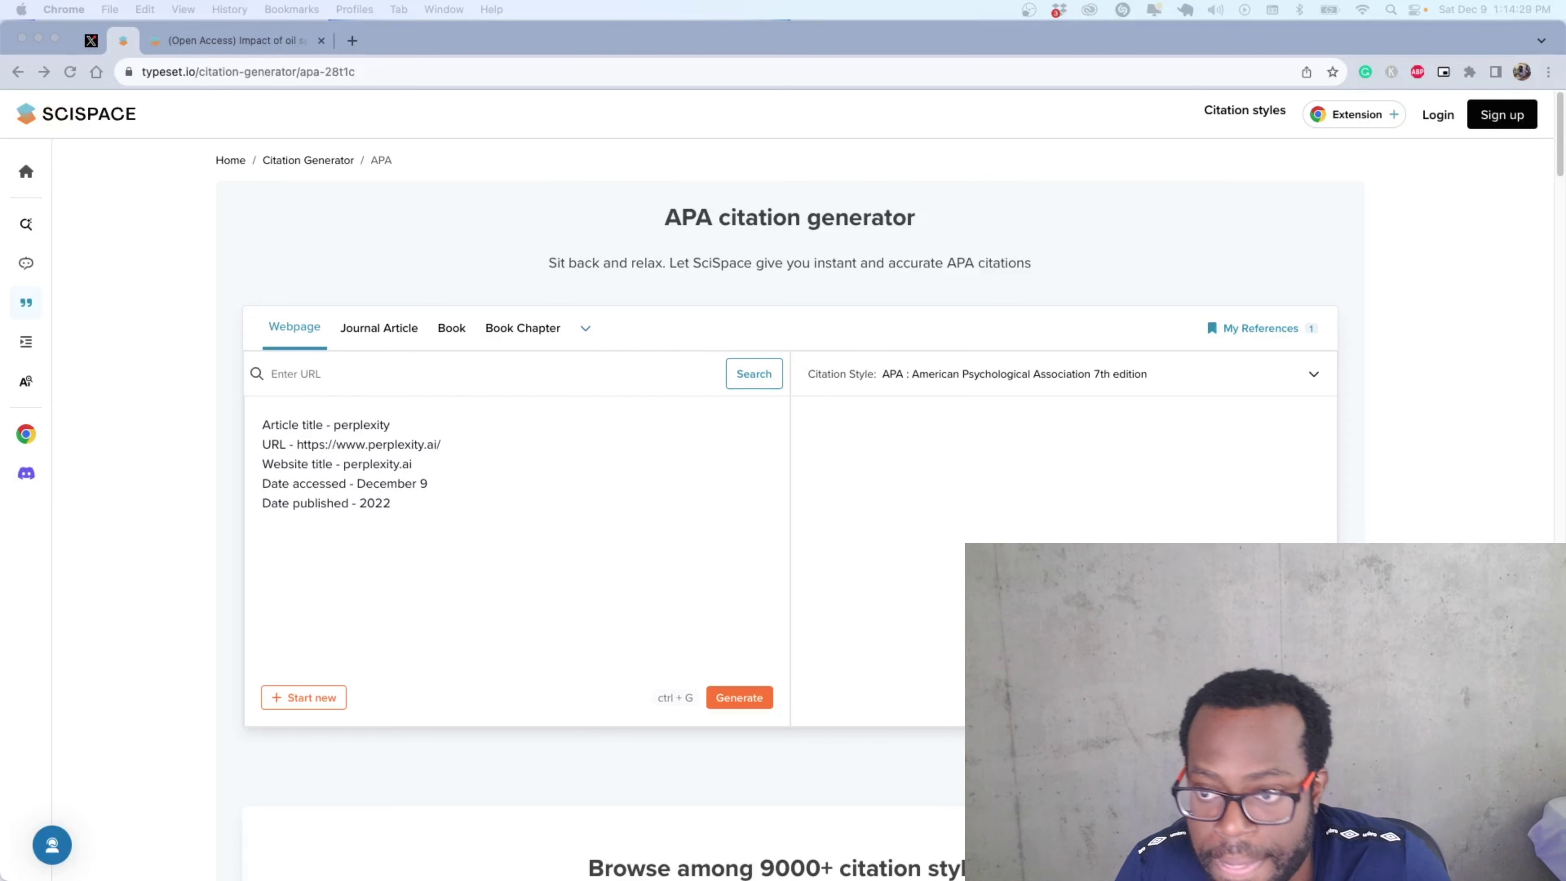
pyautogui.click(370, 385)
pyautogui.press('super+v')
pyautogui.click(737, 379)
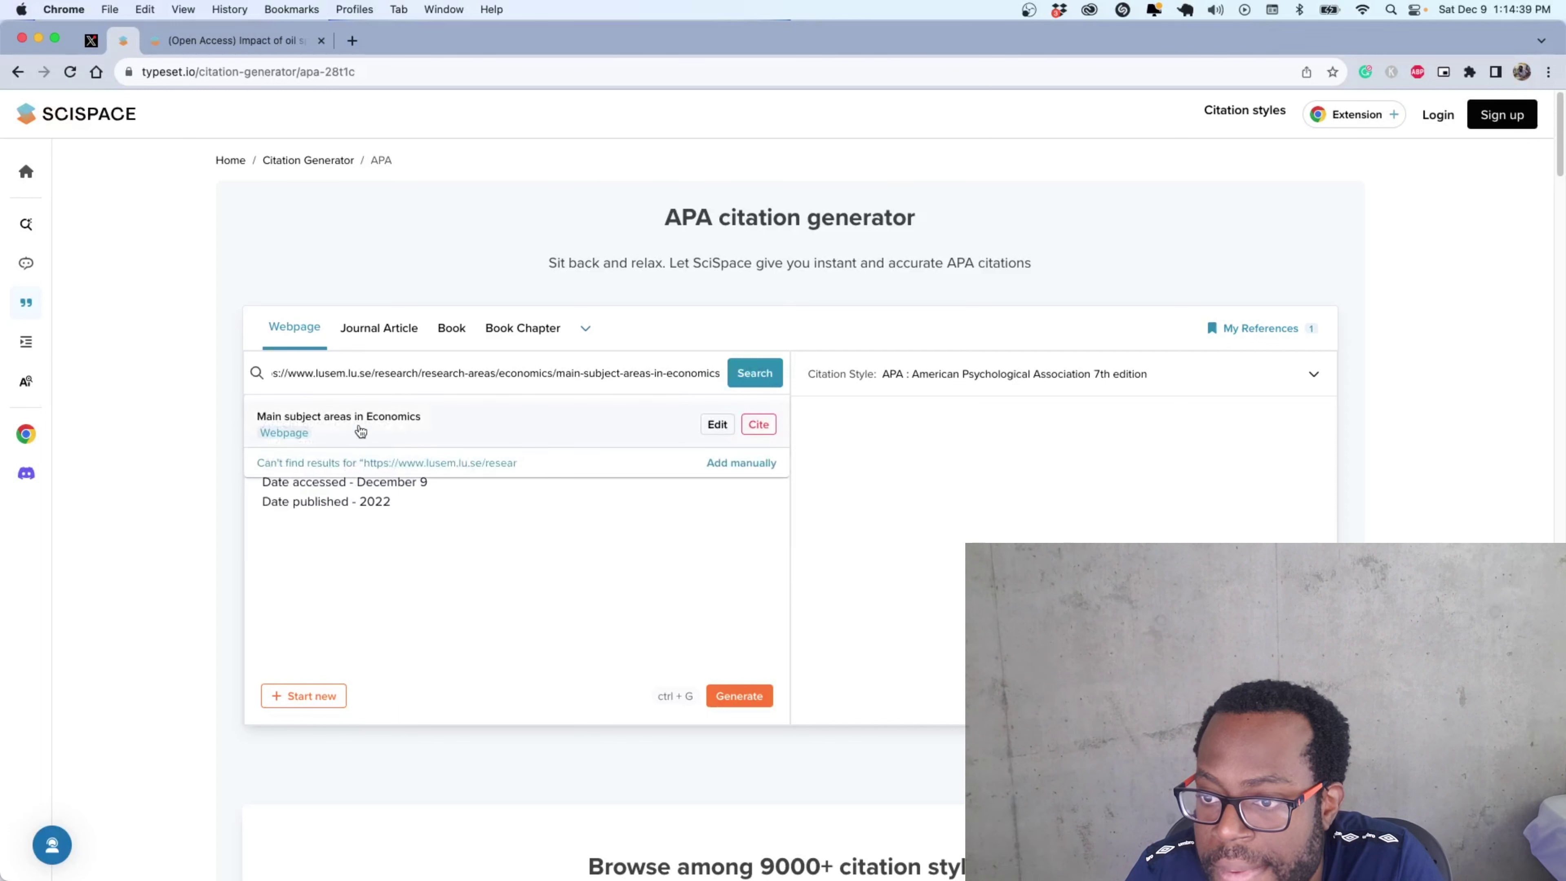
pyautogui.click(360, 431)
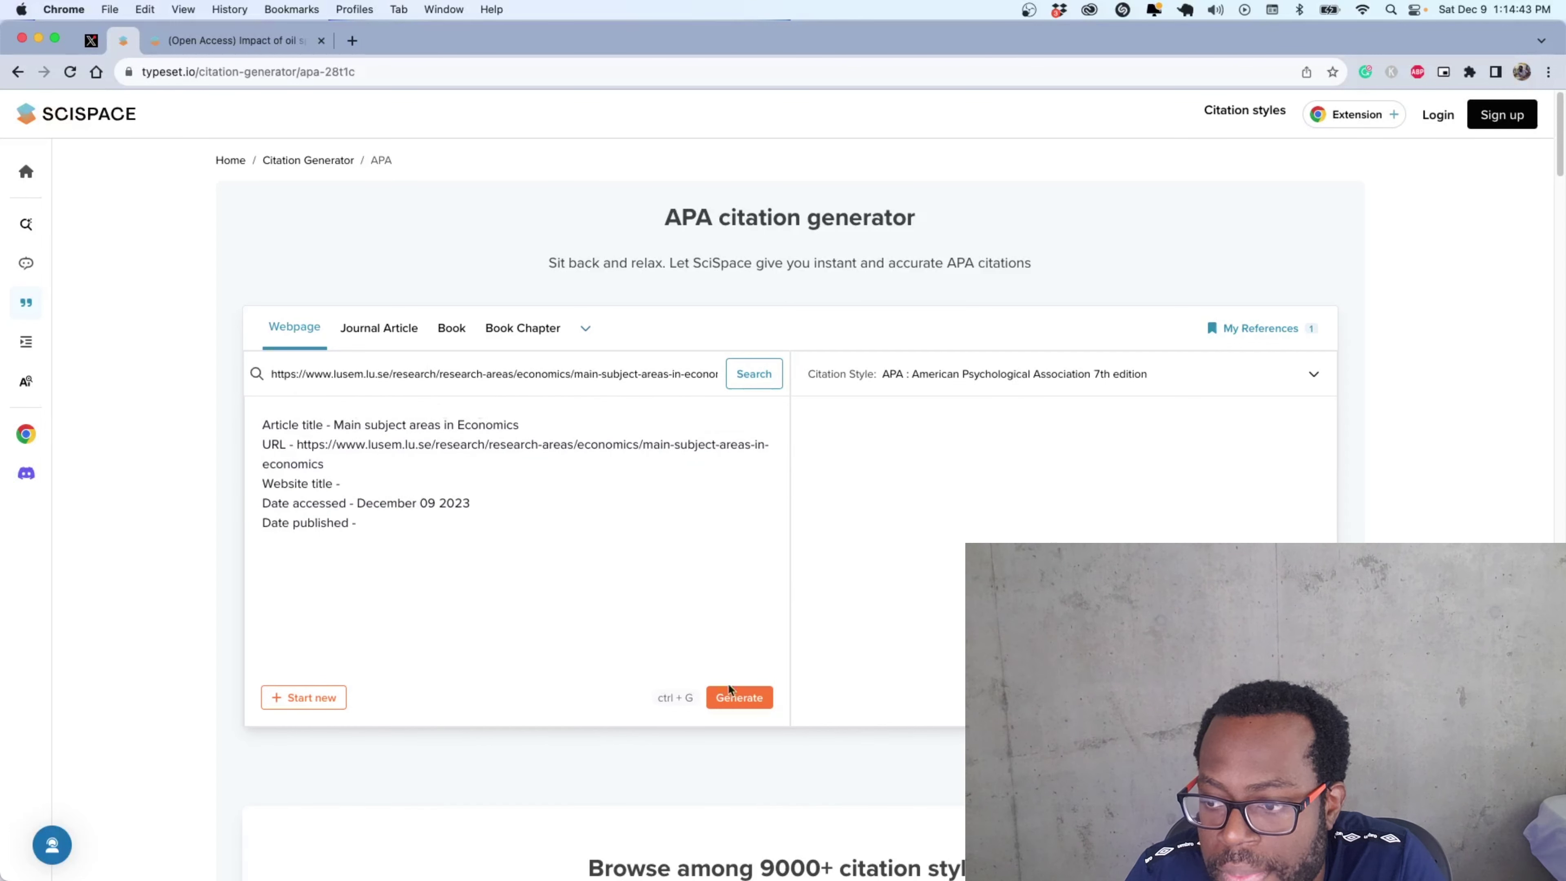
pyautogui.click(738, 697)
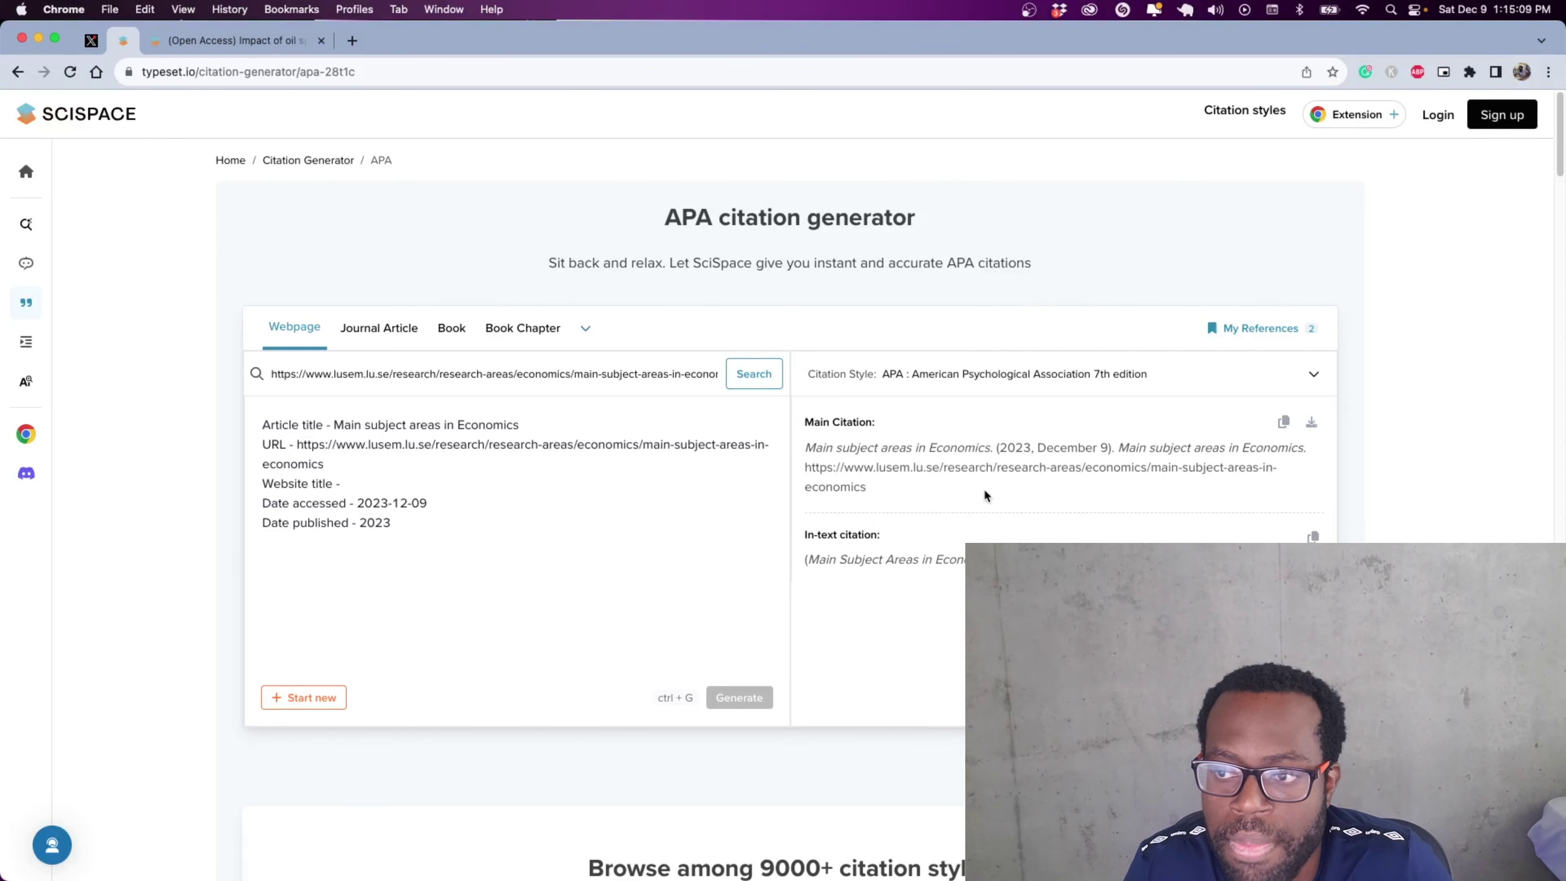
# Switch the citation style to MLA : Modern Language Association 9th edition, and from there to Vancouver.
pyautogui.click(1265, 388)
pyautogui.click(895, 476)
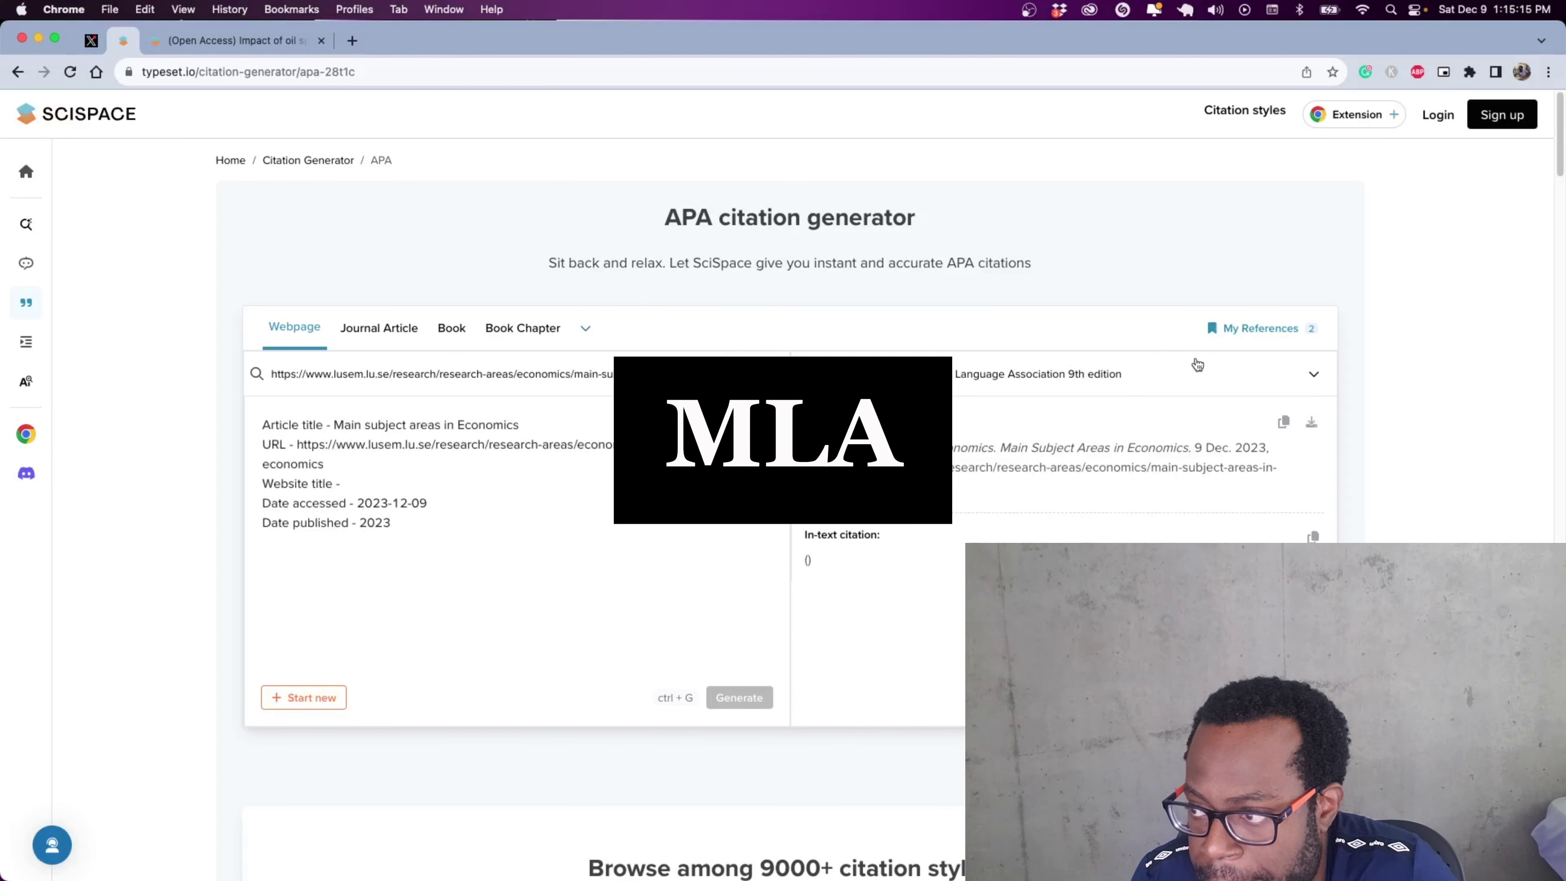
pyautogui.click(1208, 379)
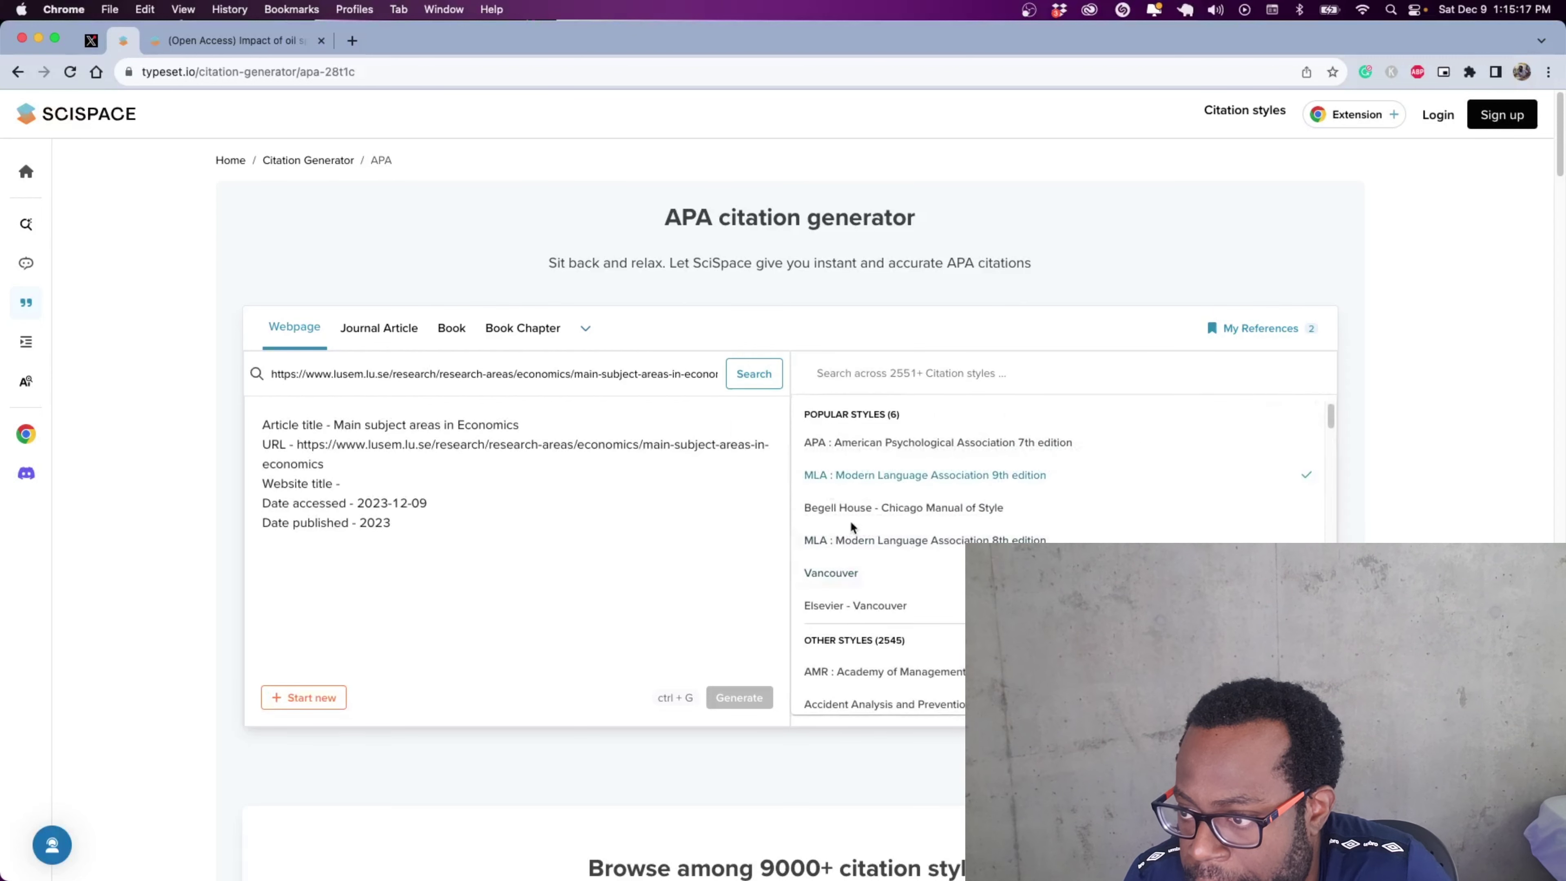
pyautogui.click(833, 573)
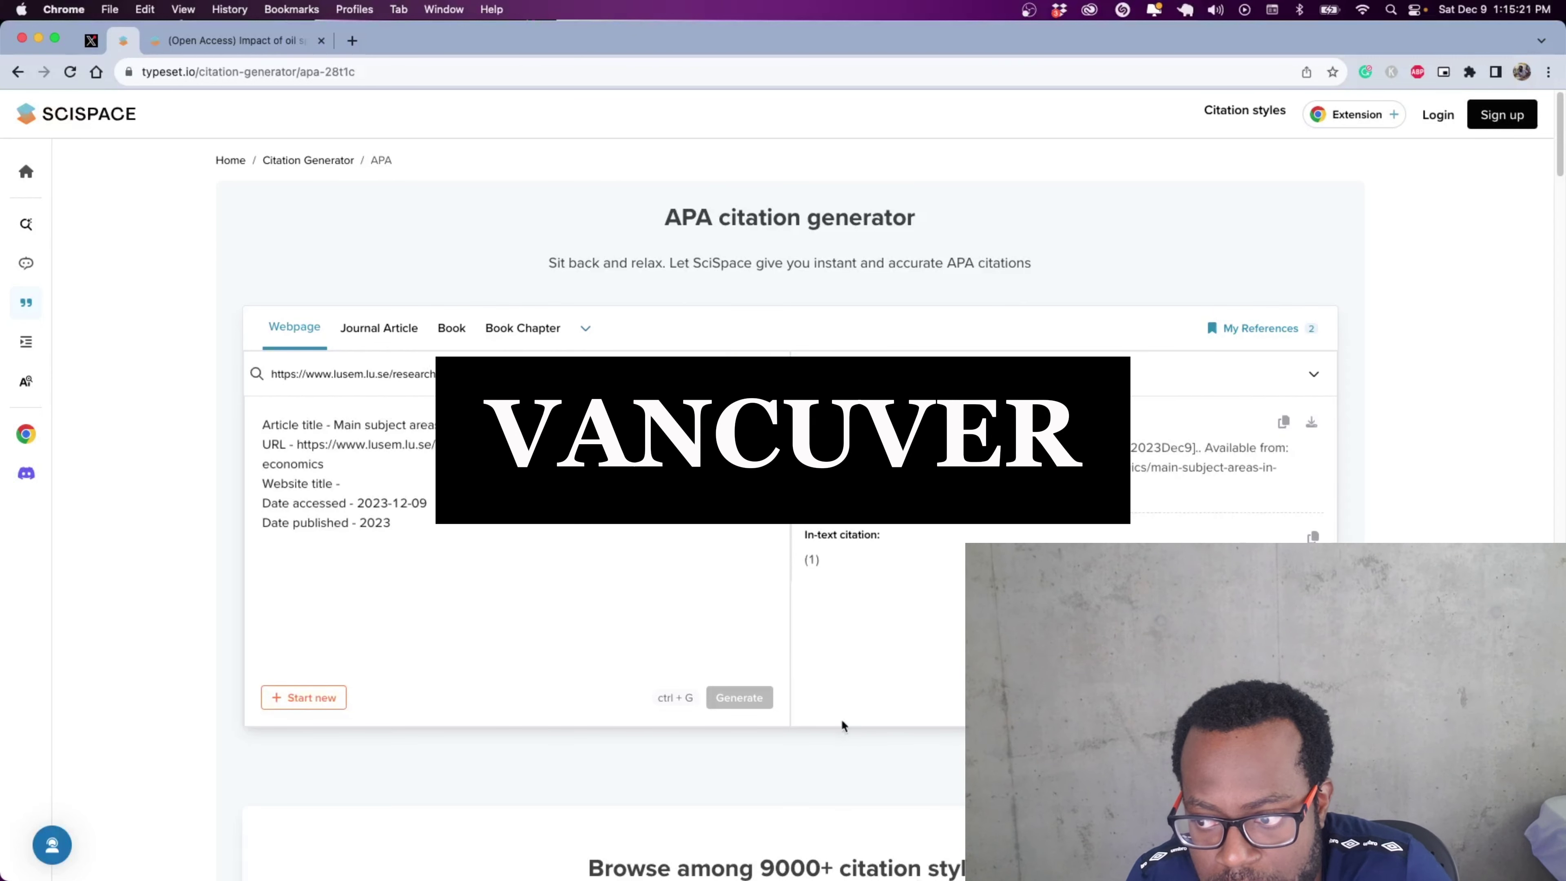
# Open the Paraphraser and replace its input with the passage starting "For example, you might have a section for learning goals".
pyautogui.click(64, 368)
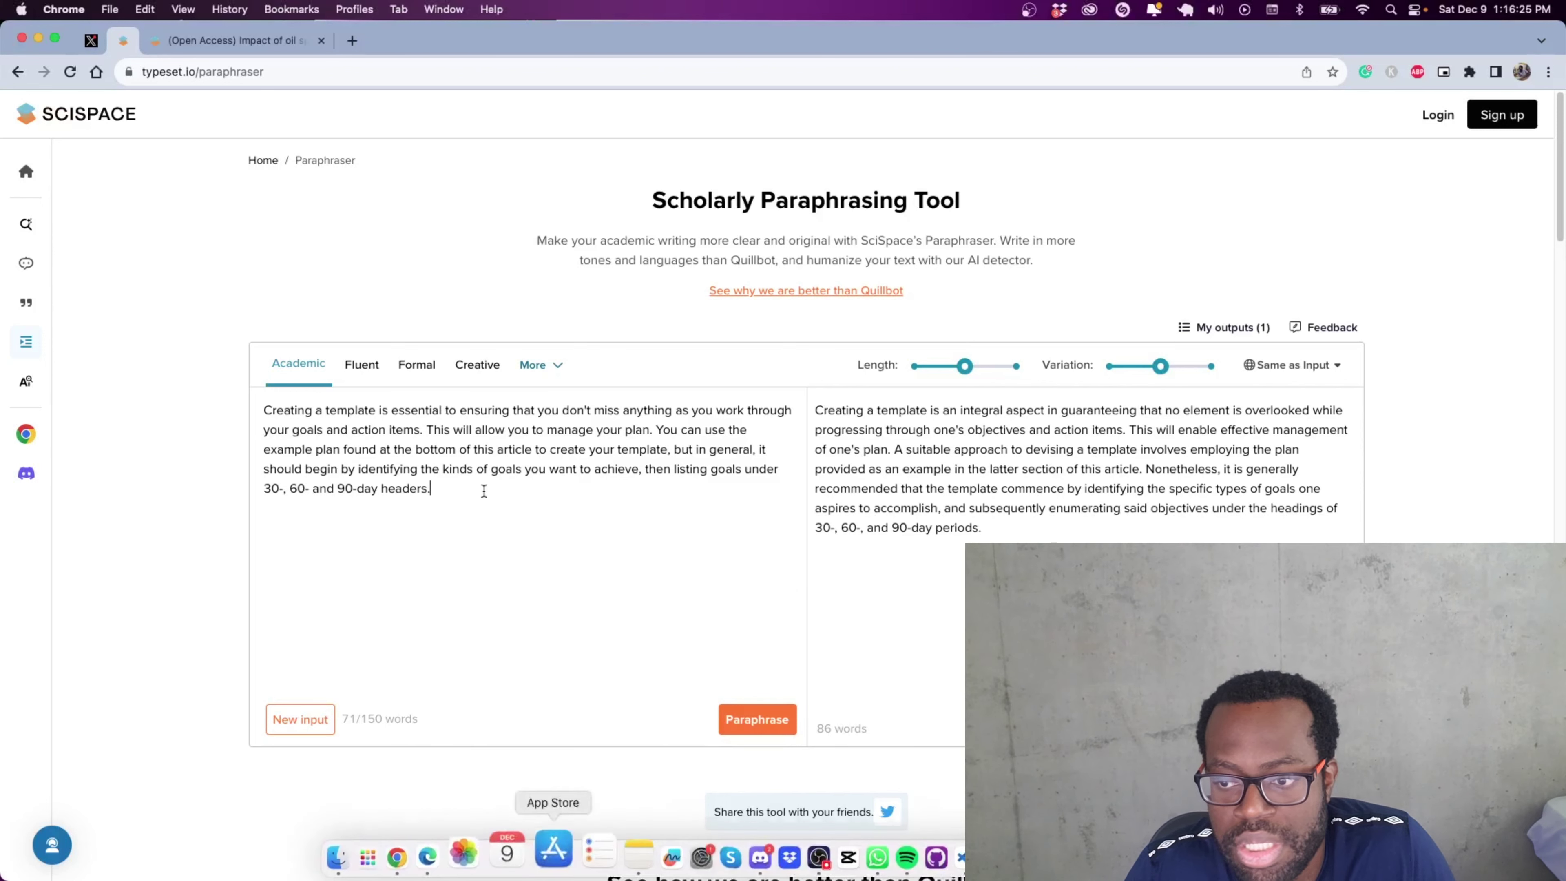
pyautogui.moveTo(430, 488); pyautogui.dragTo(266, 407)
pyautogui.write("For example, you might have a section for learning goals that is followed by a 30-day section with three bullet points of goals, a 60-day section with three bullet points and a 90-day section with three bullet points. From there, you can create similar sections for learning actions—action items you'll need to take to achieve the goals. You can then add sections for performance actions and goals, personal actions and goals, development actions and goals, or any other subsections you feel will be helpful.")
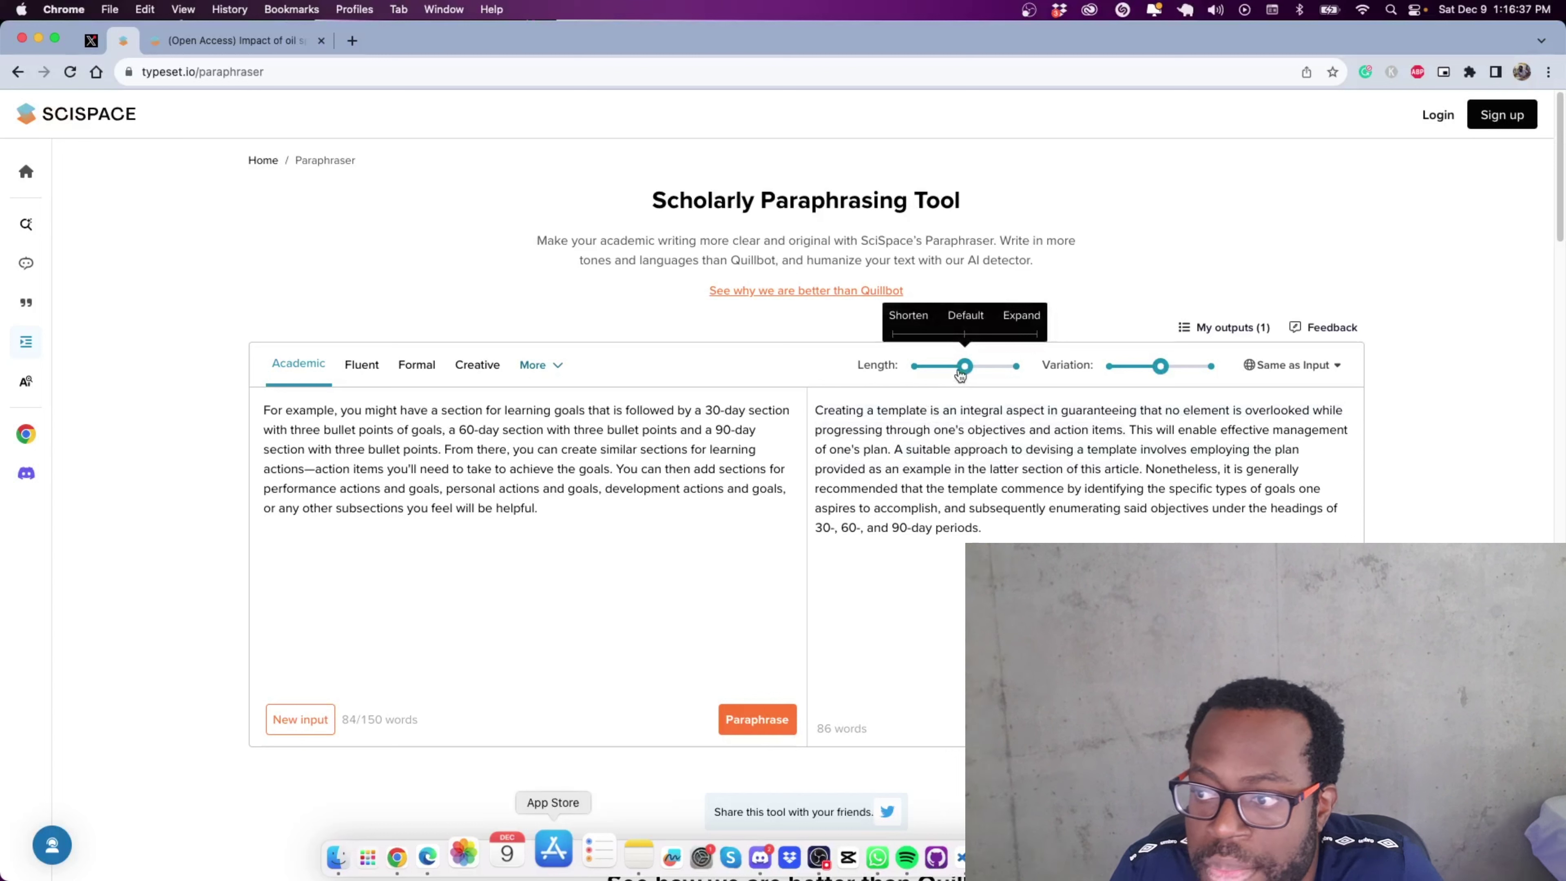
# Try the expanded length, return it to default, and paraphrase the passage in the Academic style with medium variation.
pyautogui.moveTo(962, 370); pyautogui.dragTo(1002, 370)
pyautogui.moveTo(1161, 367)
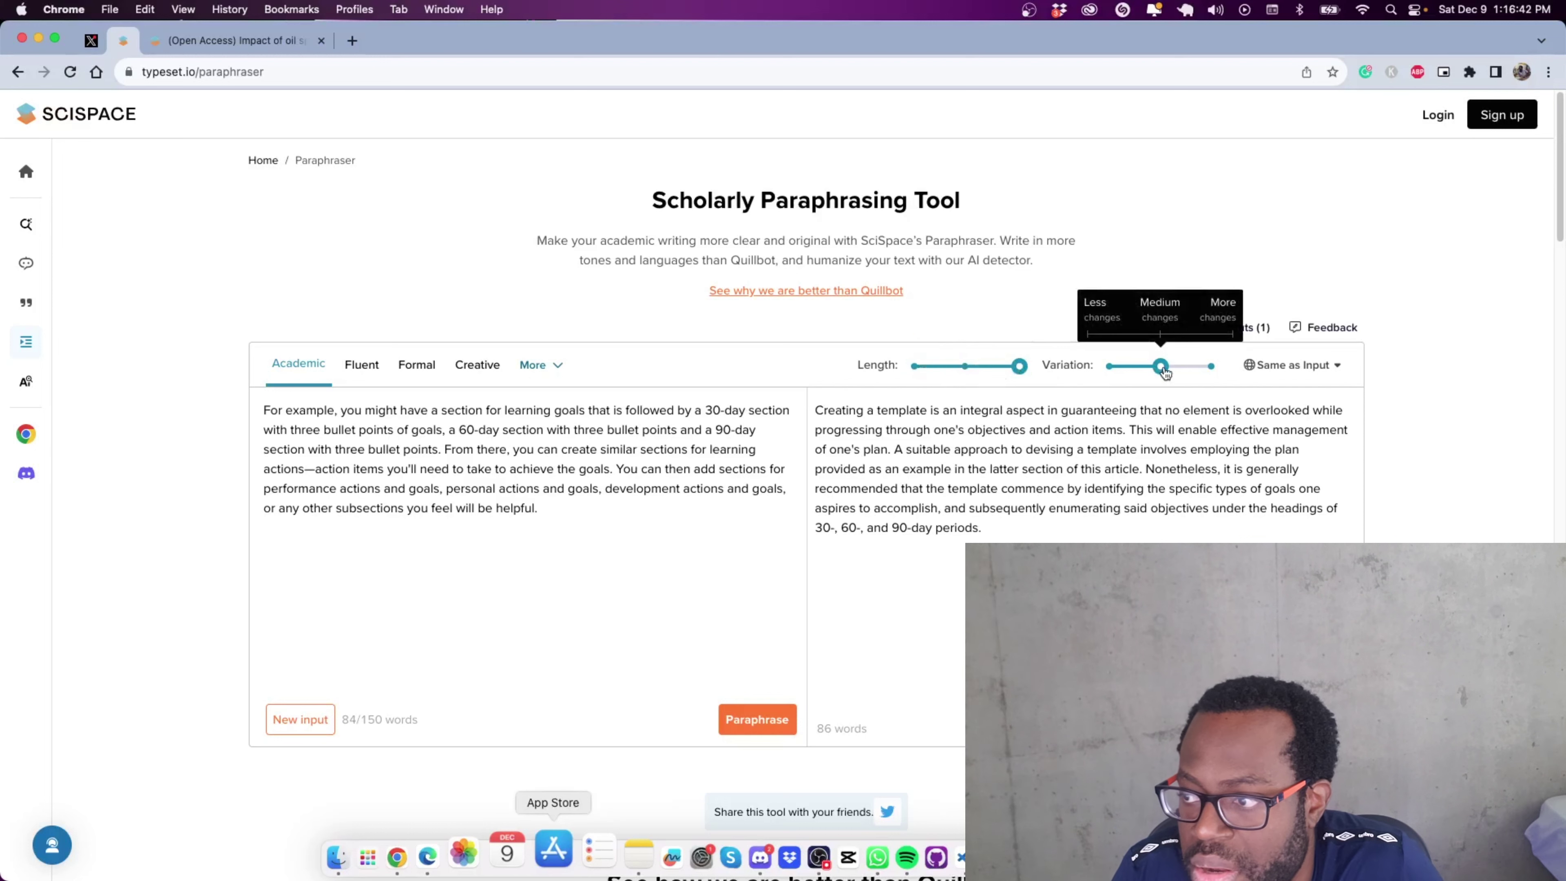
pyautogui.moveTo(1163, 368)
pyautogui.mouseDown()
pyautogui.moveTo(1110, 370)
pyautogui.moveTo(1212, 370)
pyautogui.moveTo(1133, 370)
pyautogui.moveTo(1160, 369)
pyautogui.mouseUp()
pyautogui.click(965, 367)
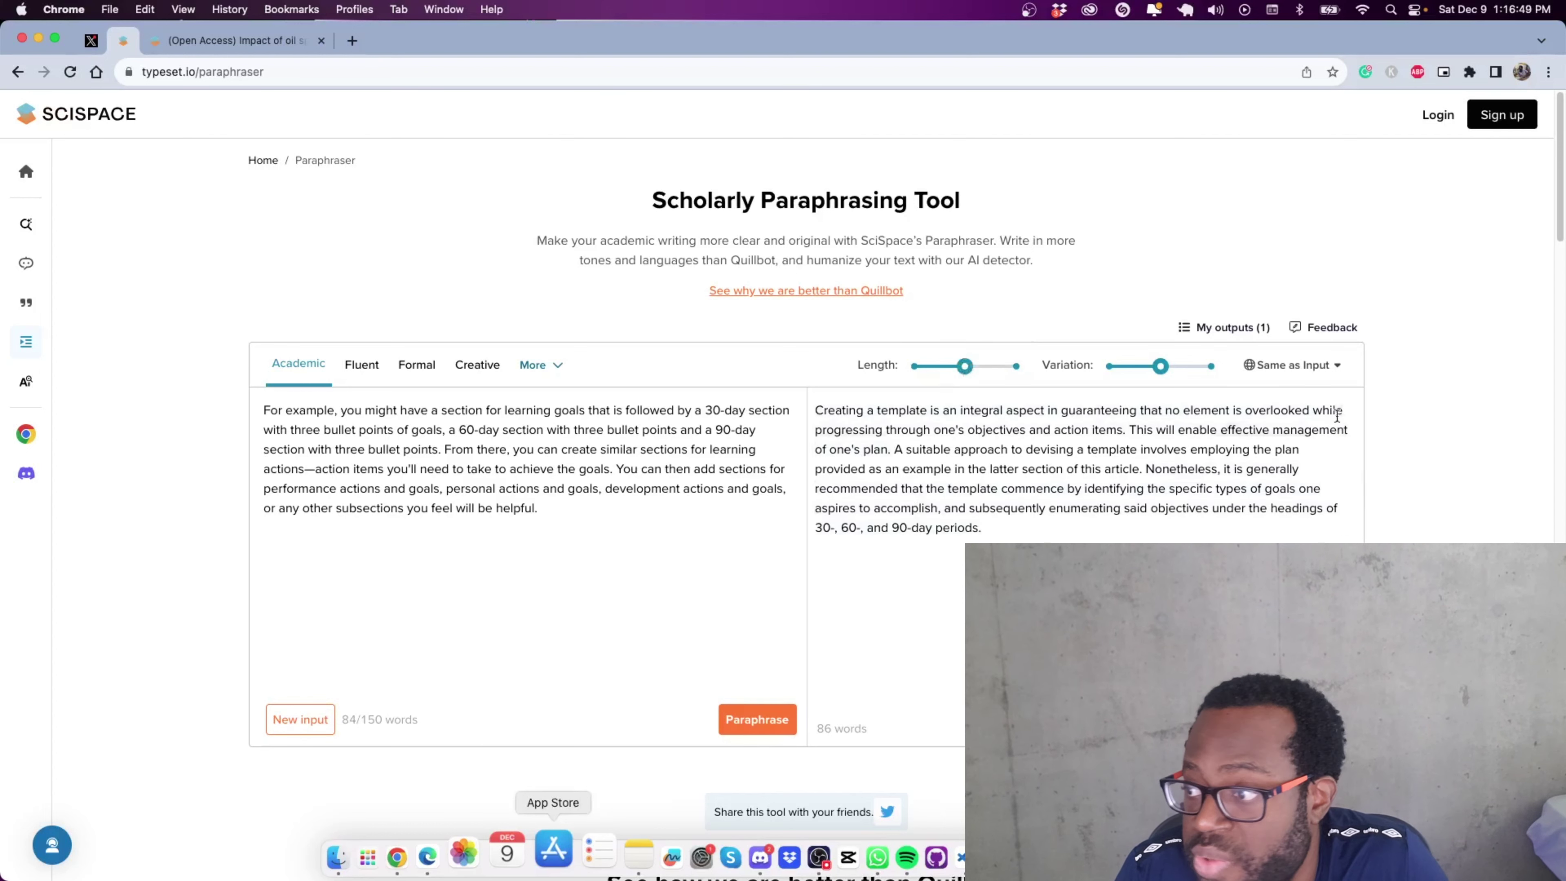
pyautogui.click(743, 728)
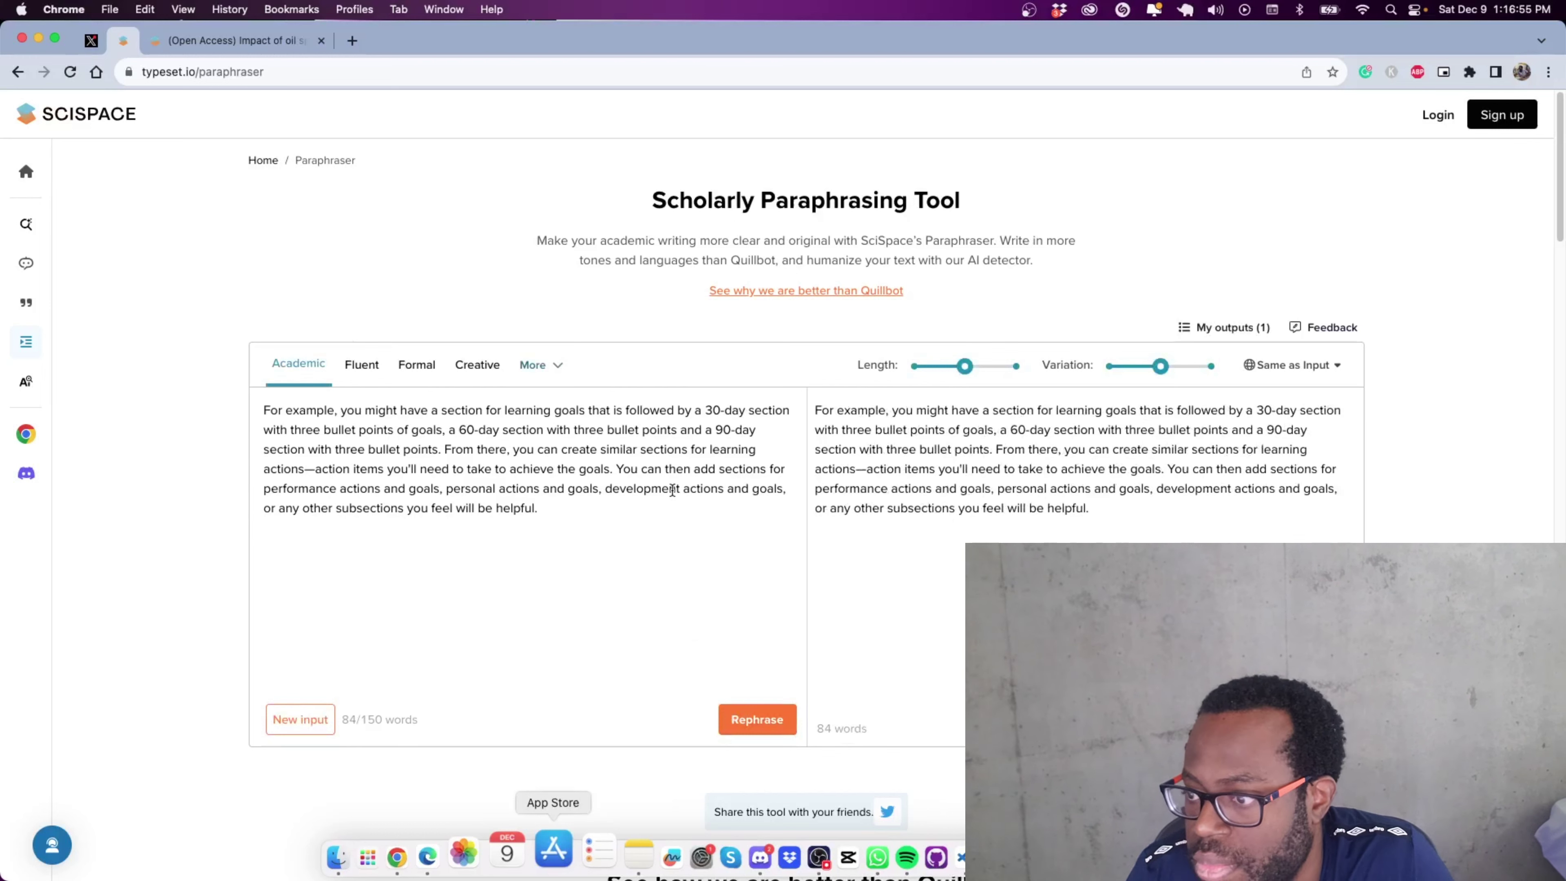
# Rephrase the passage with the length set to Shorten and the variation set to More changes.
pyautogui.click(1211, 366)
pyautogui.click(912, 366)
pyautogui.click(778, 722)
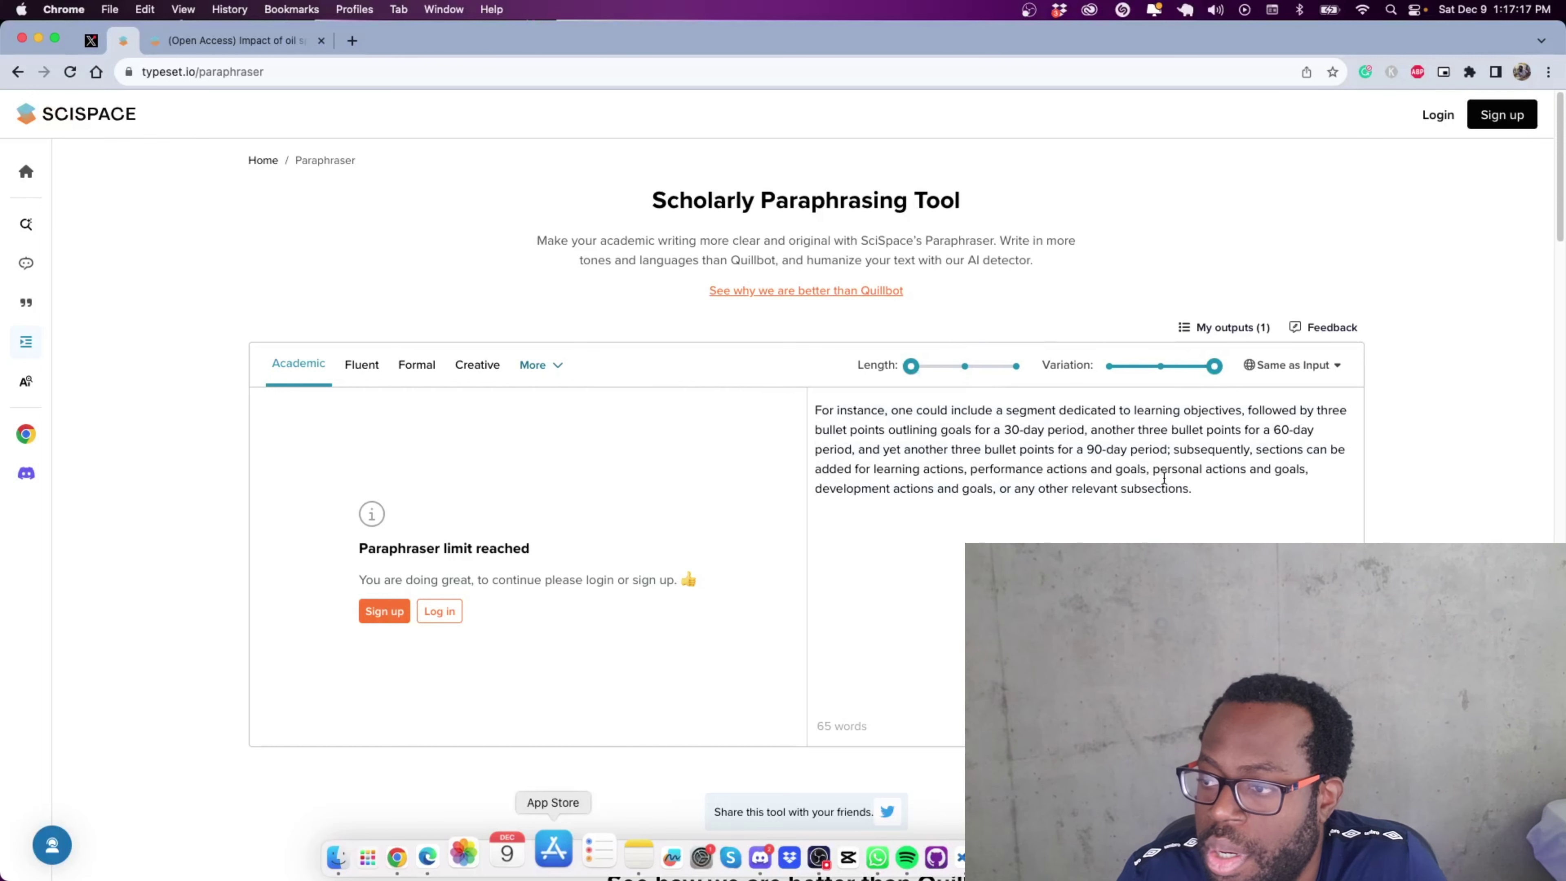
# Examine the rephrased passage and the paraphraser's notice about logging in or signing up.
pyautogui.moveTo(1208, 492); pyautogui.dragTo(802, 423)
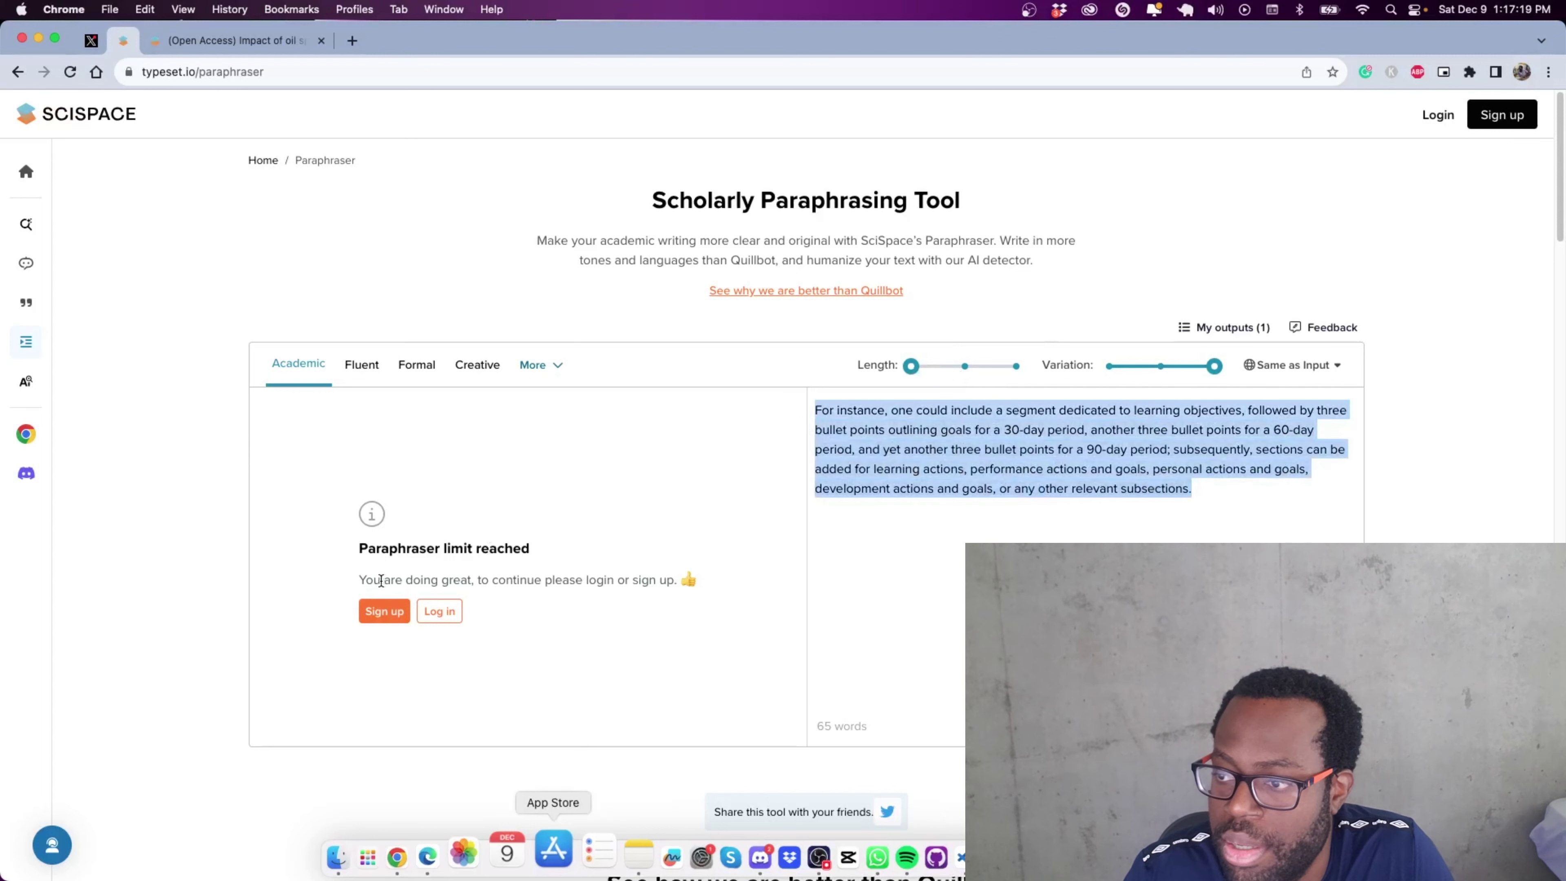
pyautogui.moveTo(366, 579); pyautogui.dragTo(641, 580)
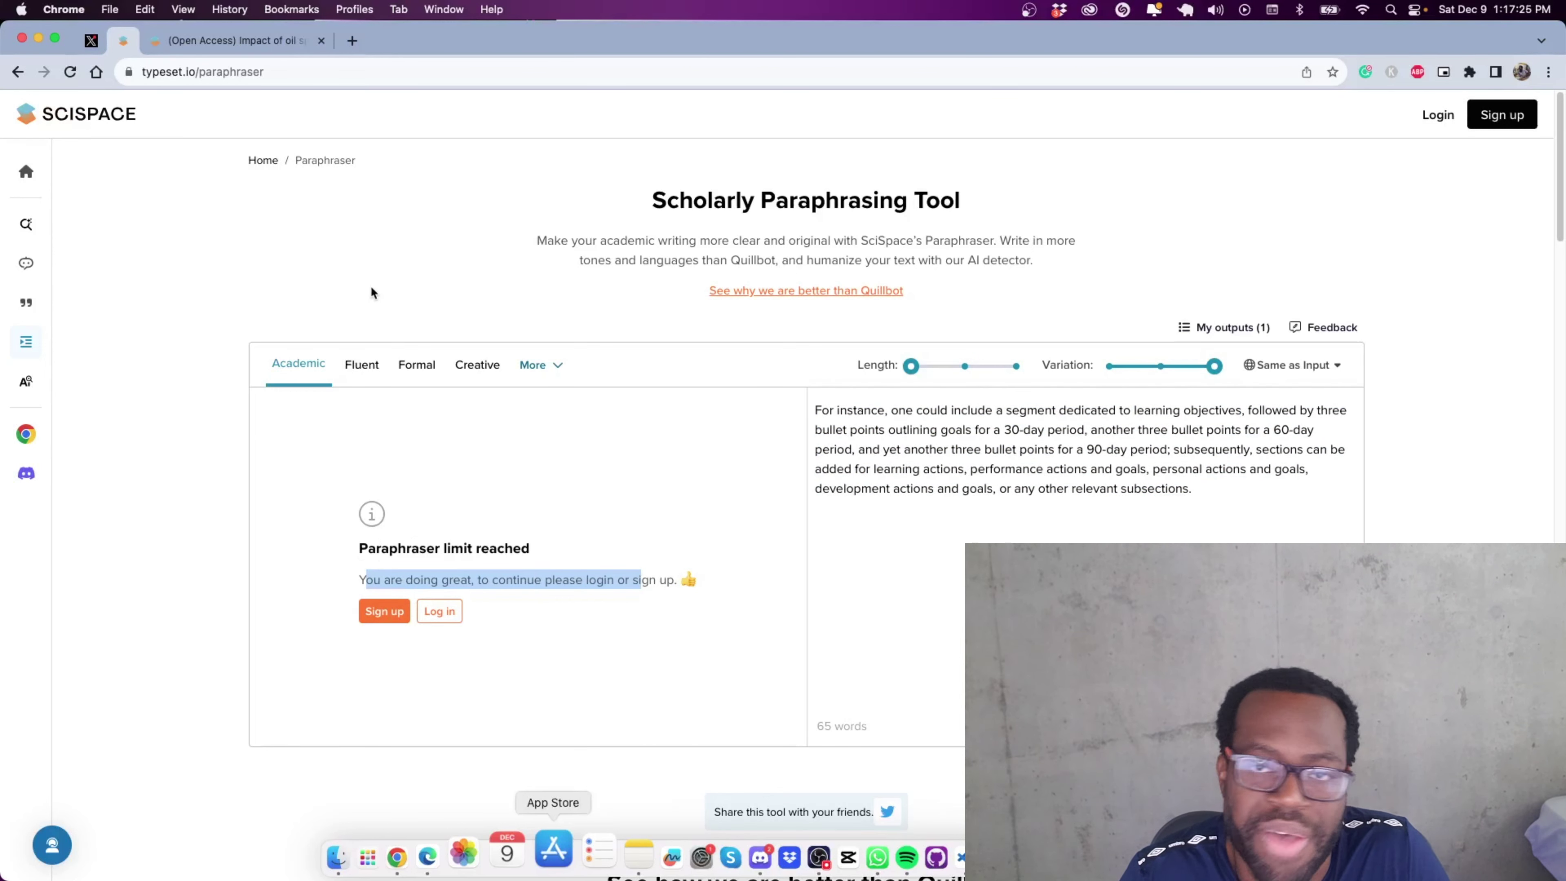
pyautogui.click(402, 583)
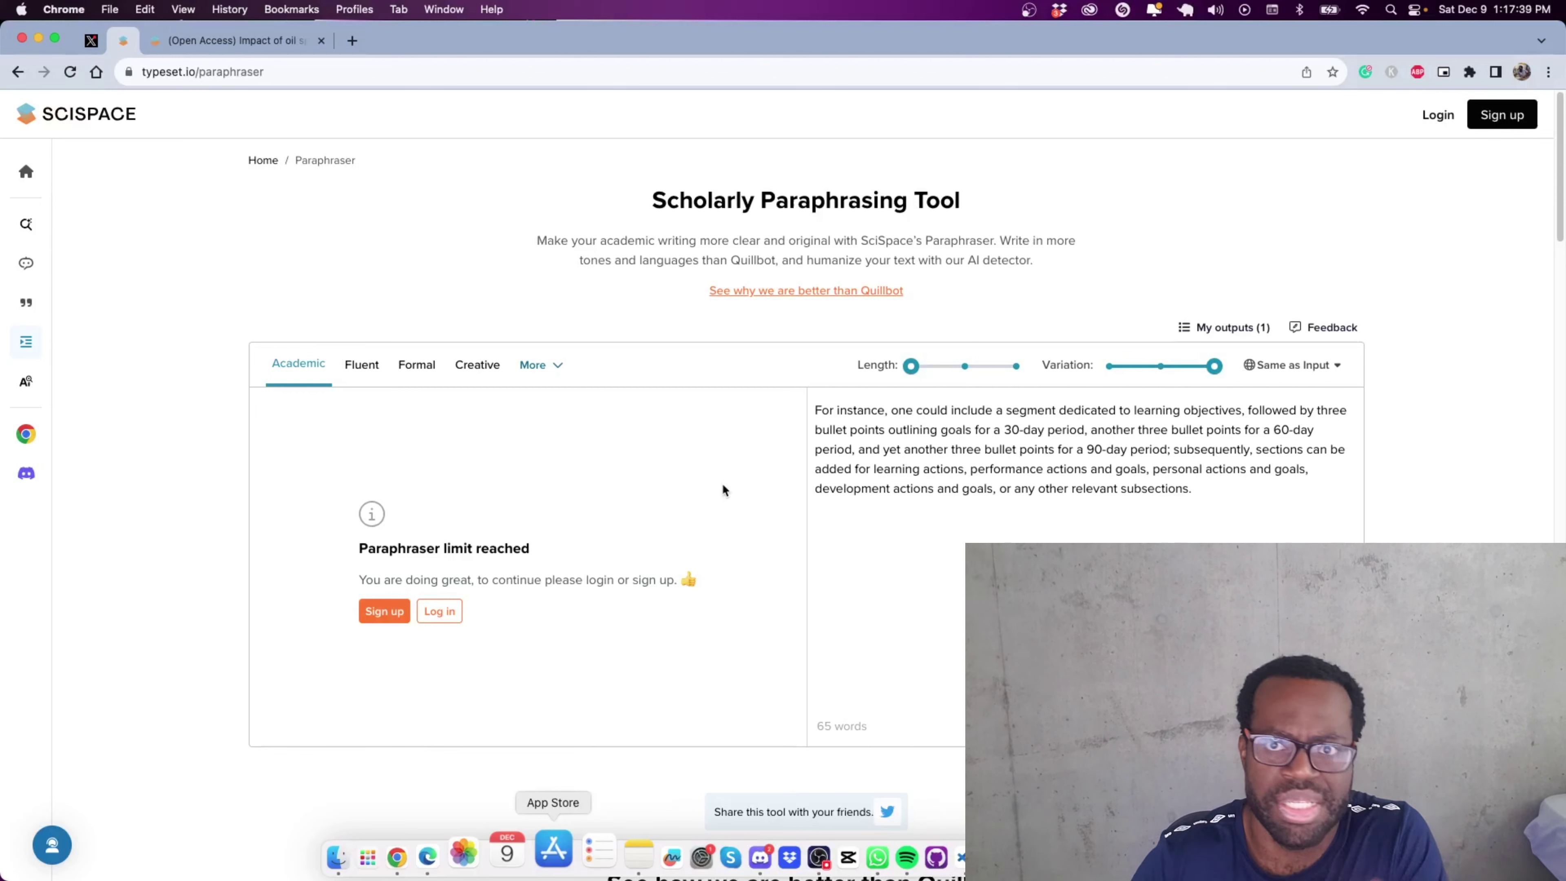
# Open the AI Detector and replace its text with the passage starting "World War II (1939-1945) was a global conflict".
pyautogui.moveTo(24, 363)
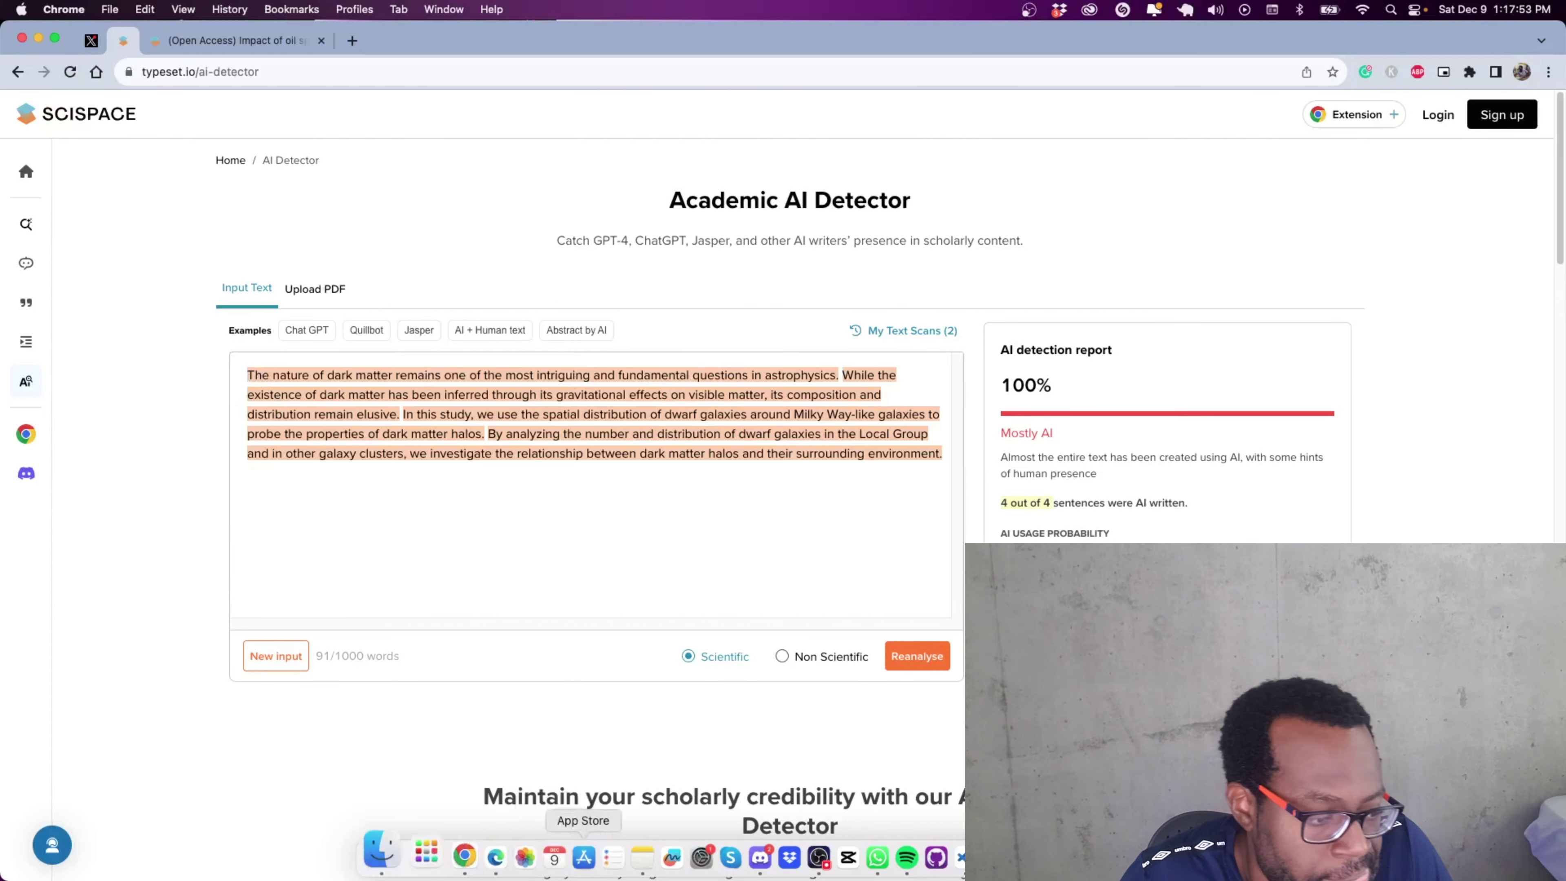
pyautogui.click(584, 856)
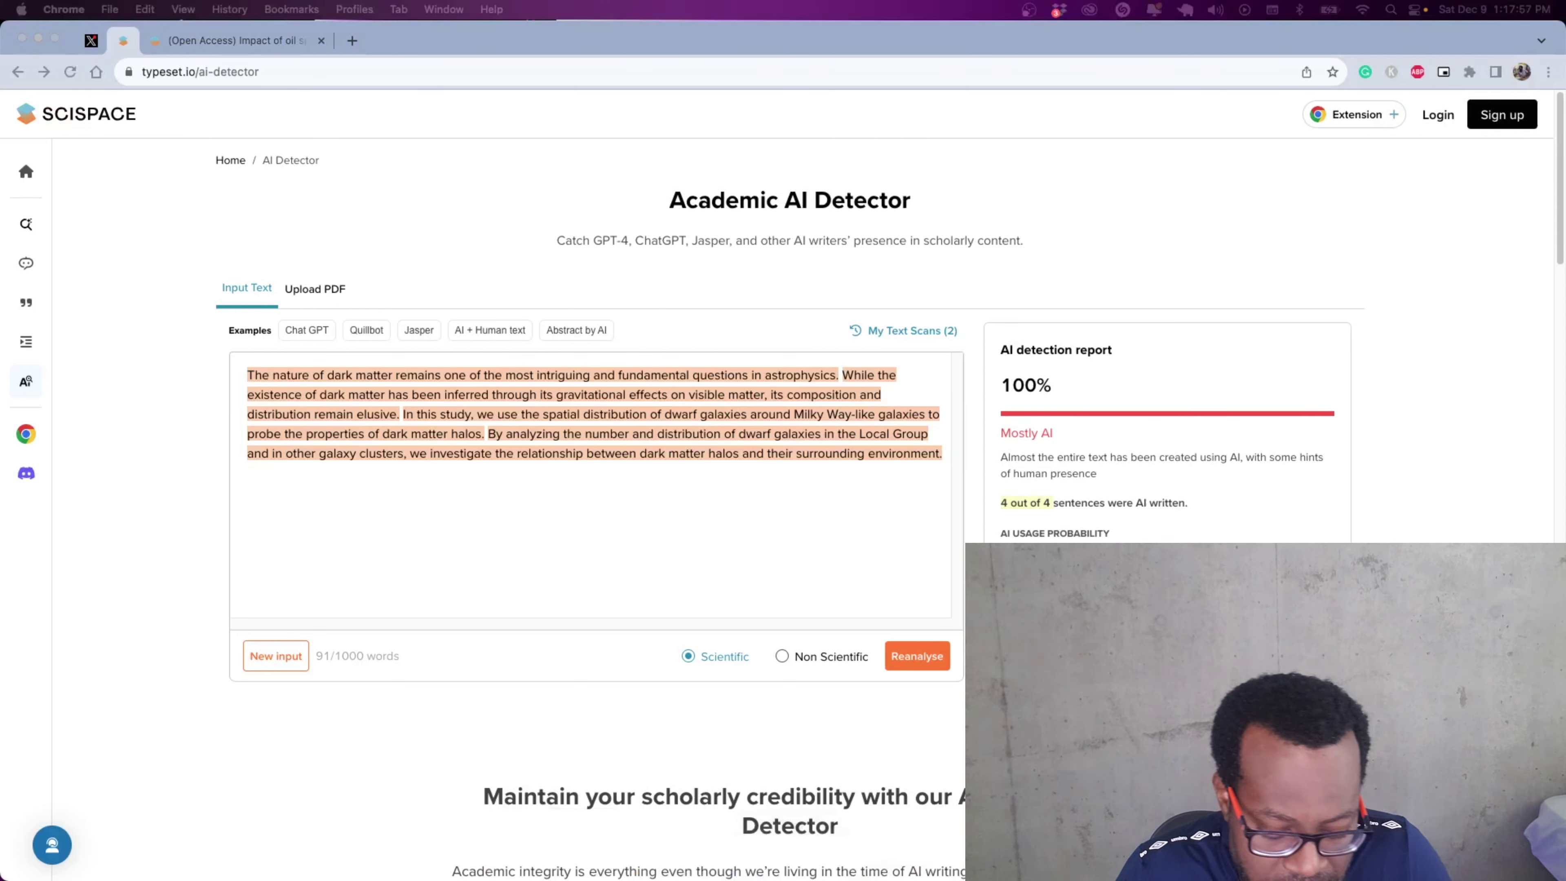
pyautogui.click(353, 503)
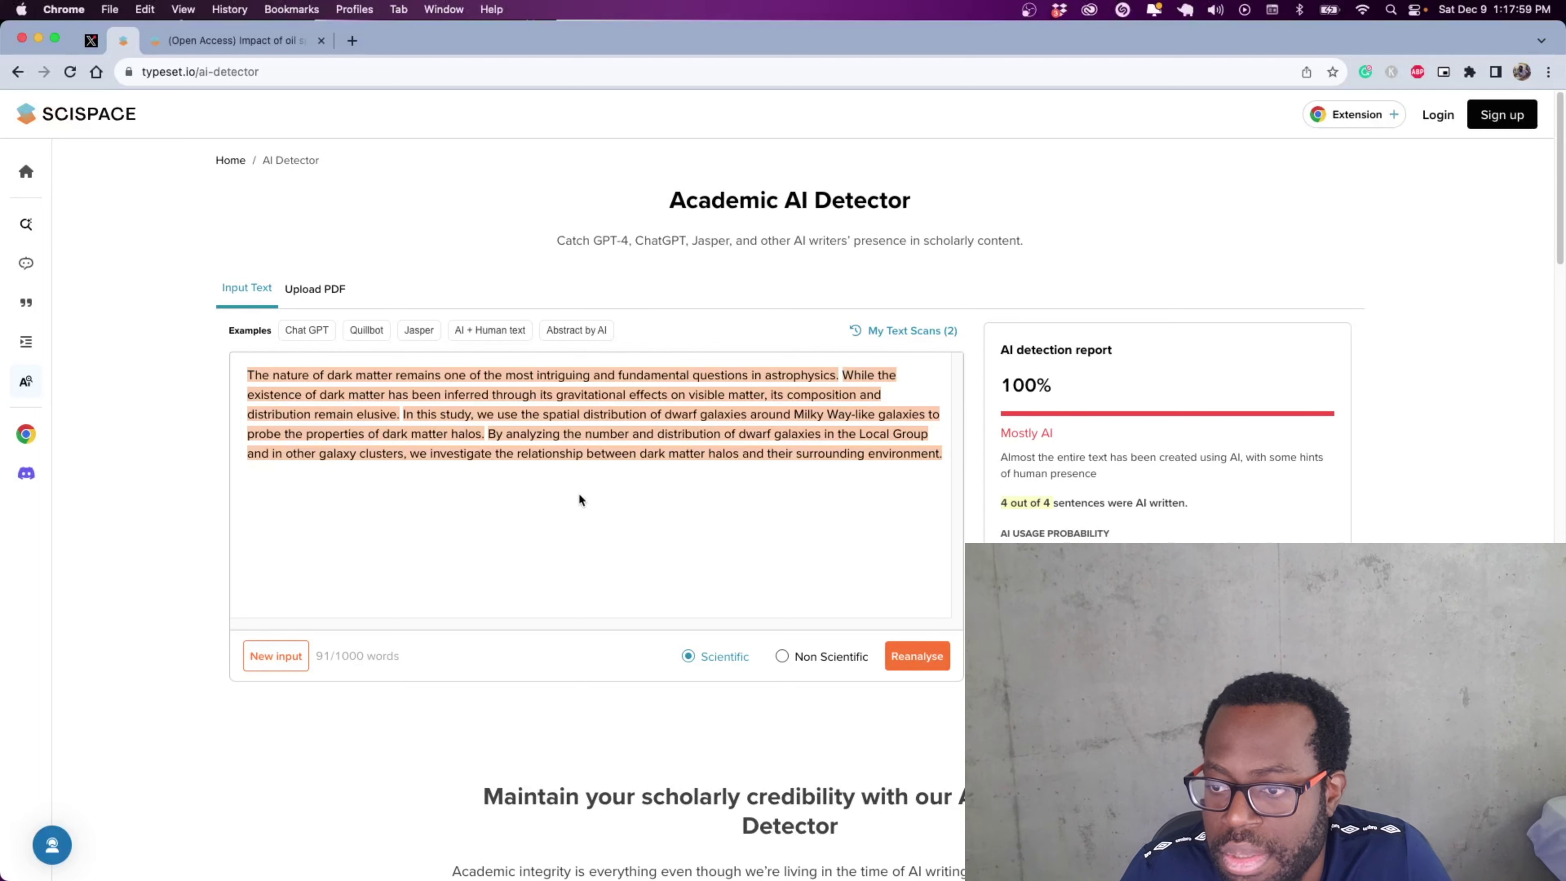
pyautogui.press('super+a')
pyautogui.write('World War II (1939-1945) was a global conflict that involved many nations and had profound and far-reaching effects on the world. Oil played a crucial role in the war, as it was a vital resource for military operations, transportation, and industrial production. Here are some key aspects of World War II and the impact of oil: Mechanized Warfare: World War II saw a significant shift from traditional infantry-based warfare to mechanized warfare, with the extensive use of tanks, airplanes, and motorized vehicles. These machines were highly dependent on oil for fuel to operate efficiently.')
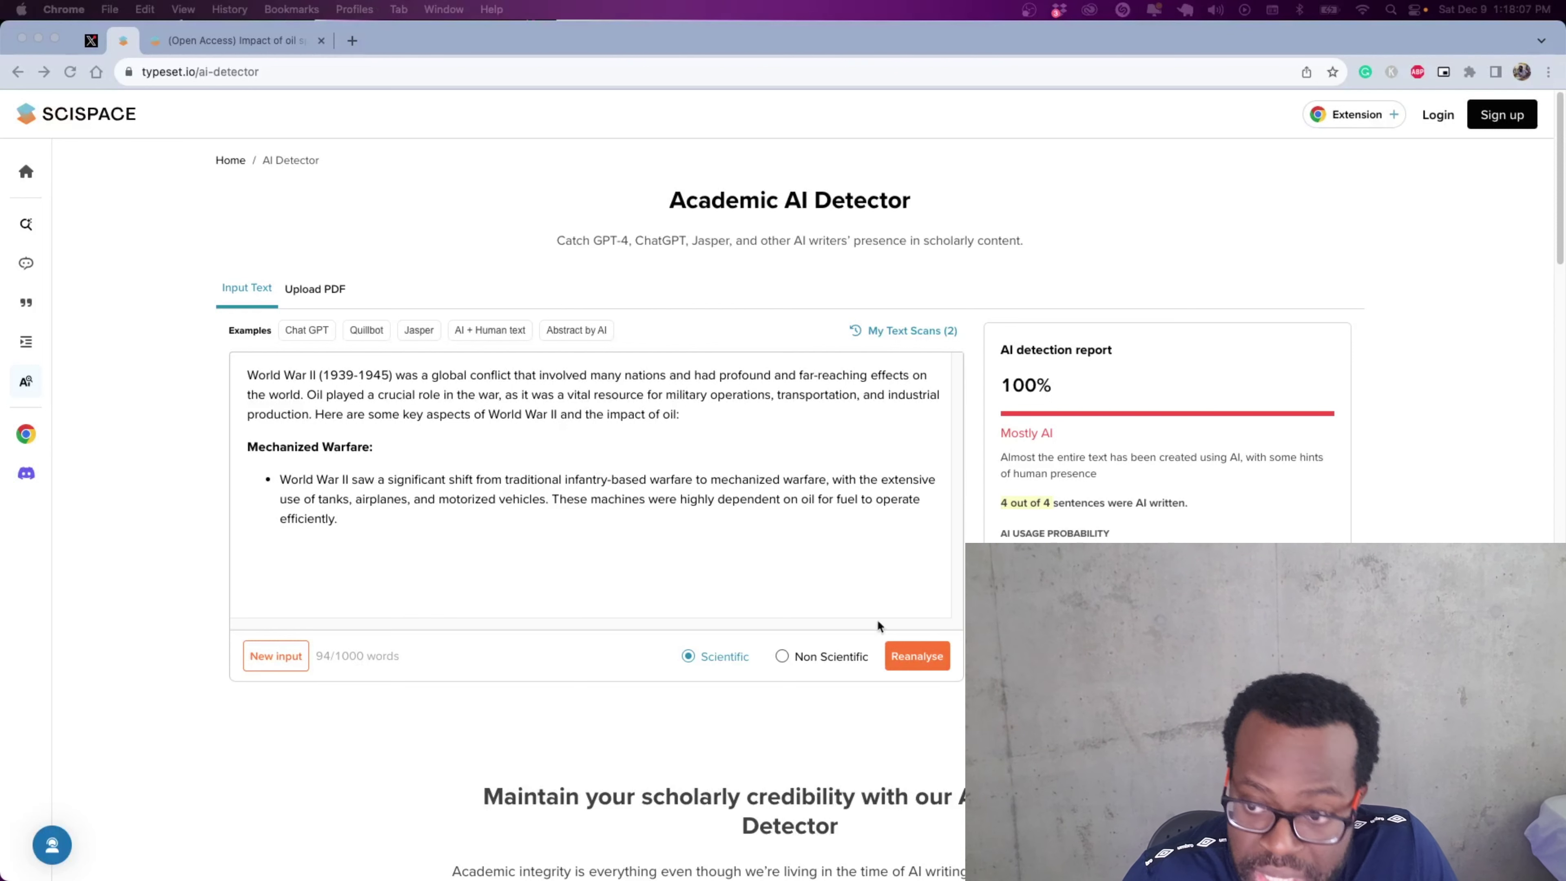
# Add the Naval Operations, Strategic Resources, and Axis Powers and Oil Dependency sections to the text and reanalyse it as Scientific.
pyautogui.click(325, 558)
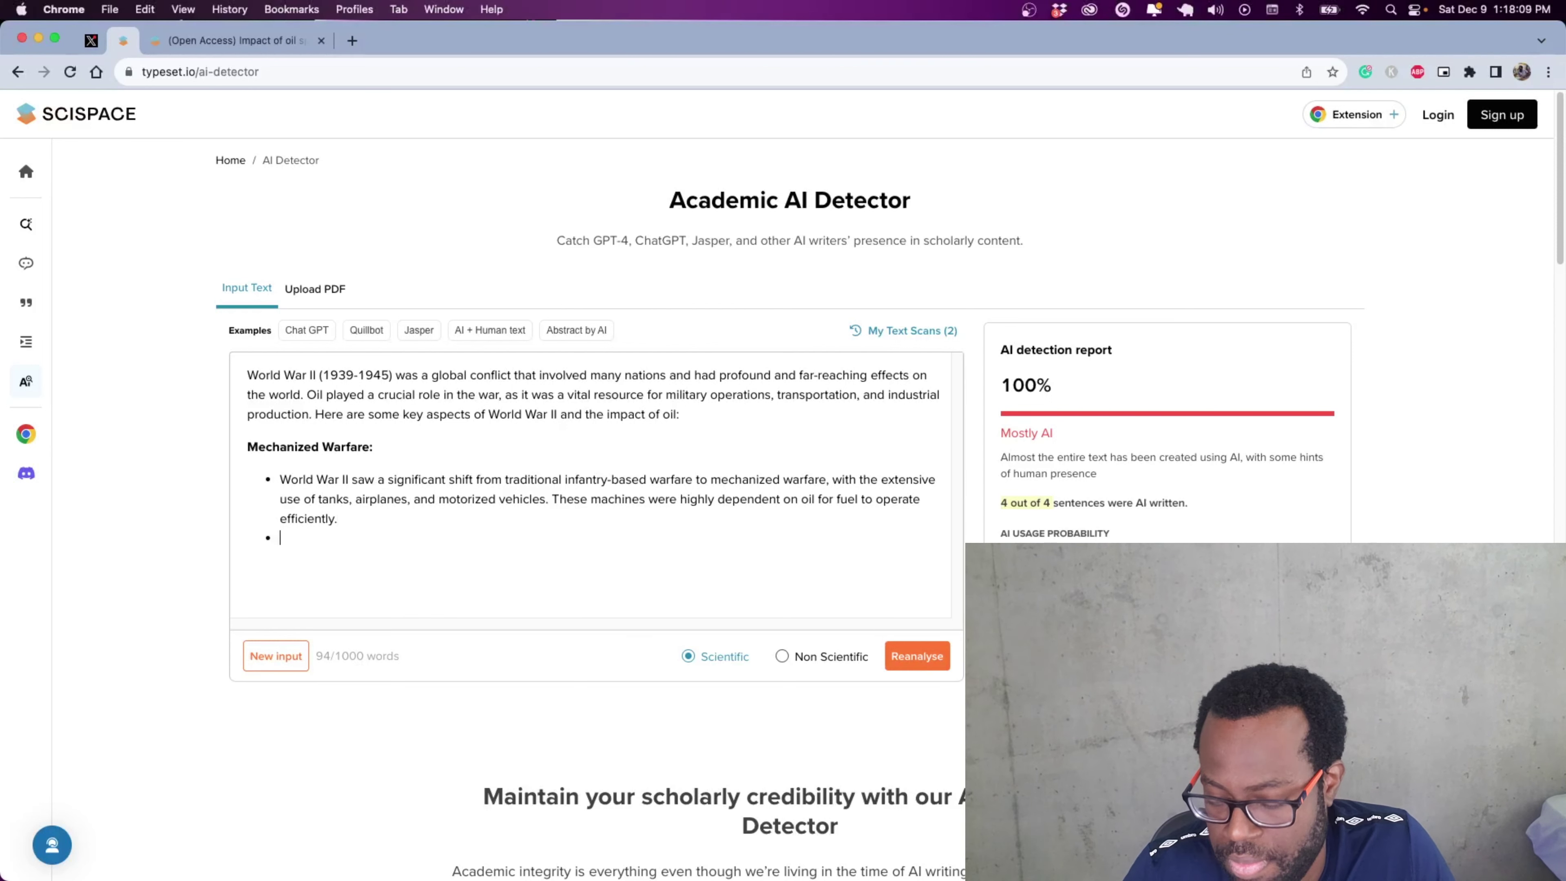
pyautogui.press('Return')
pyautogui.press('super+v')
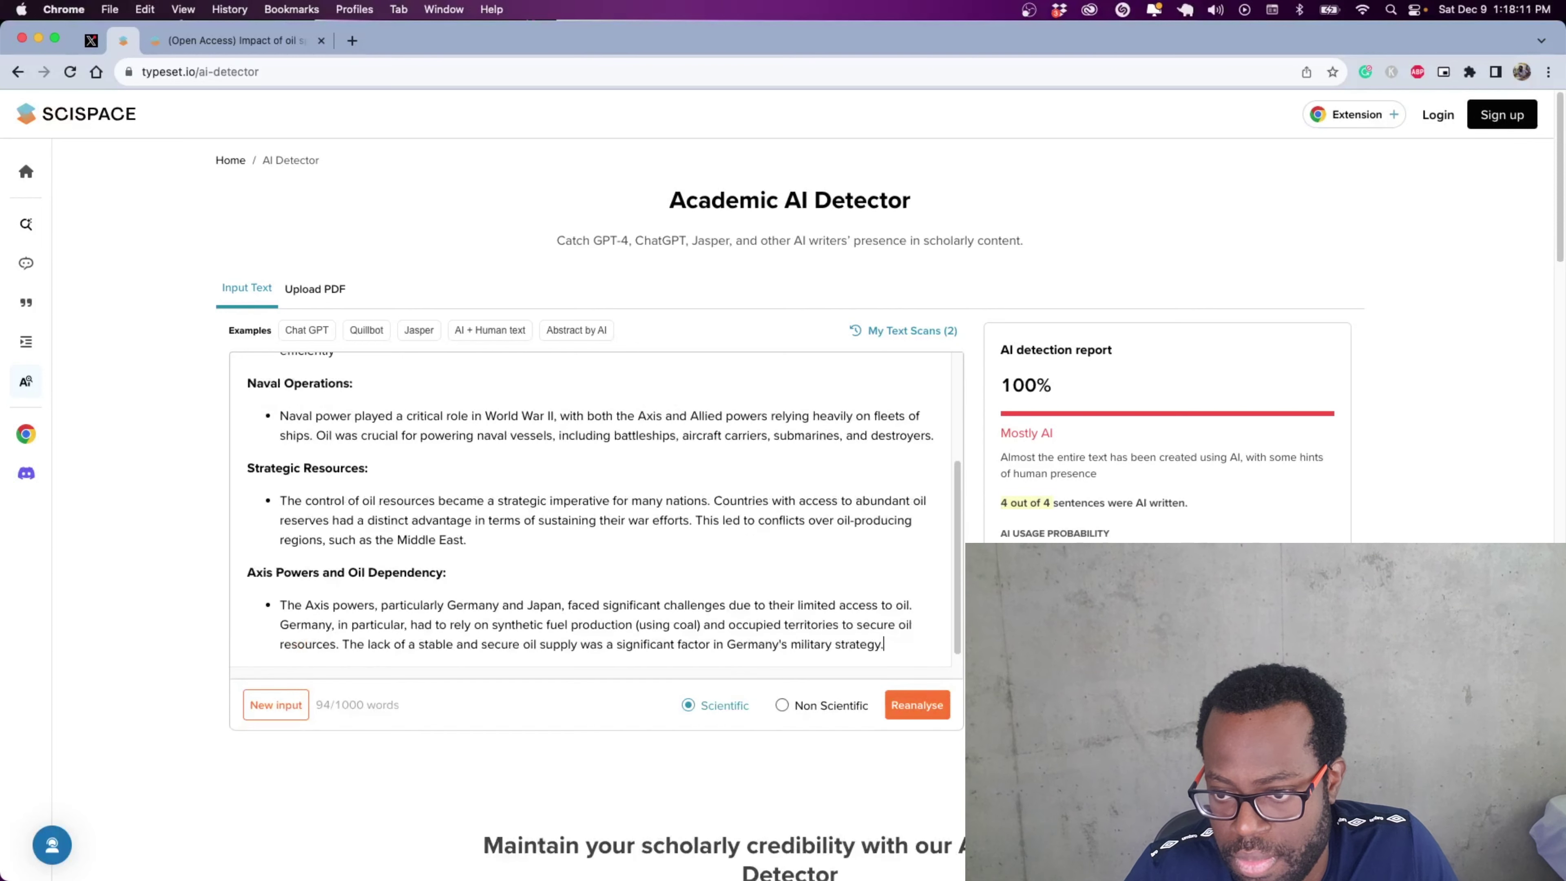
pyautogui.scroll(4, 376, 511)
pyautogui.scroll(-2, 594, 548)
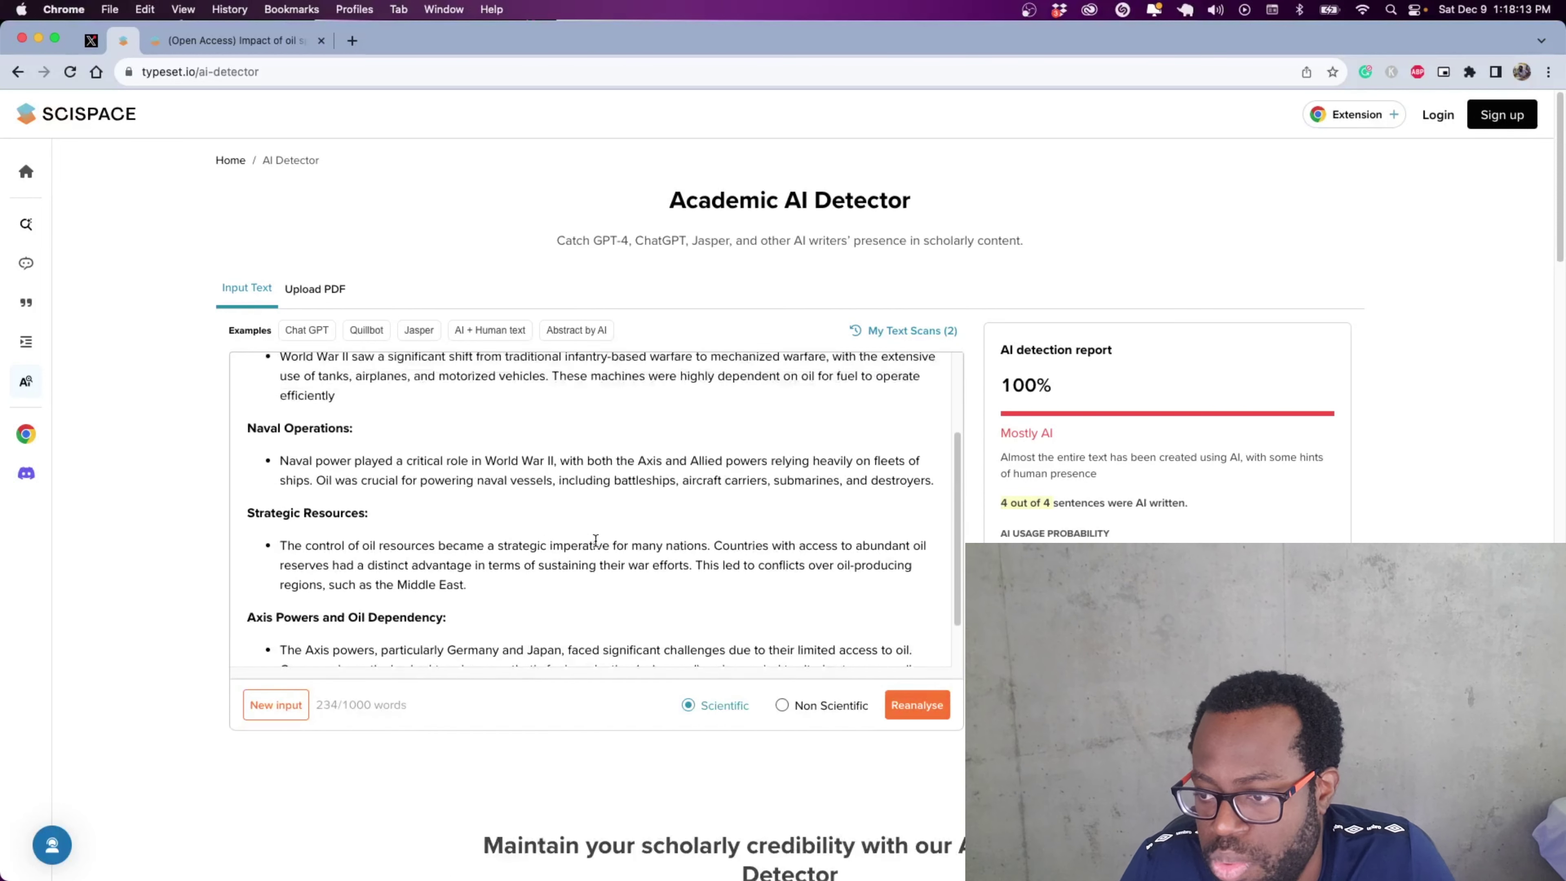
pyautogui.scroll(-2, 759, 577)
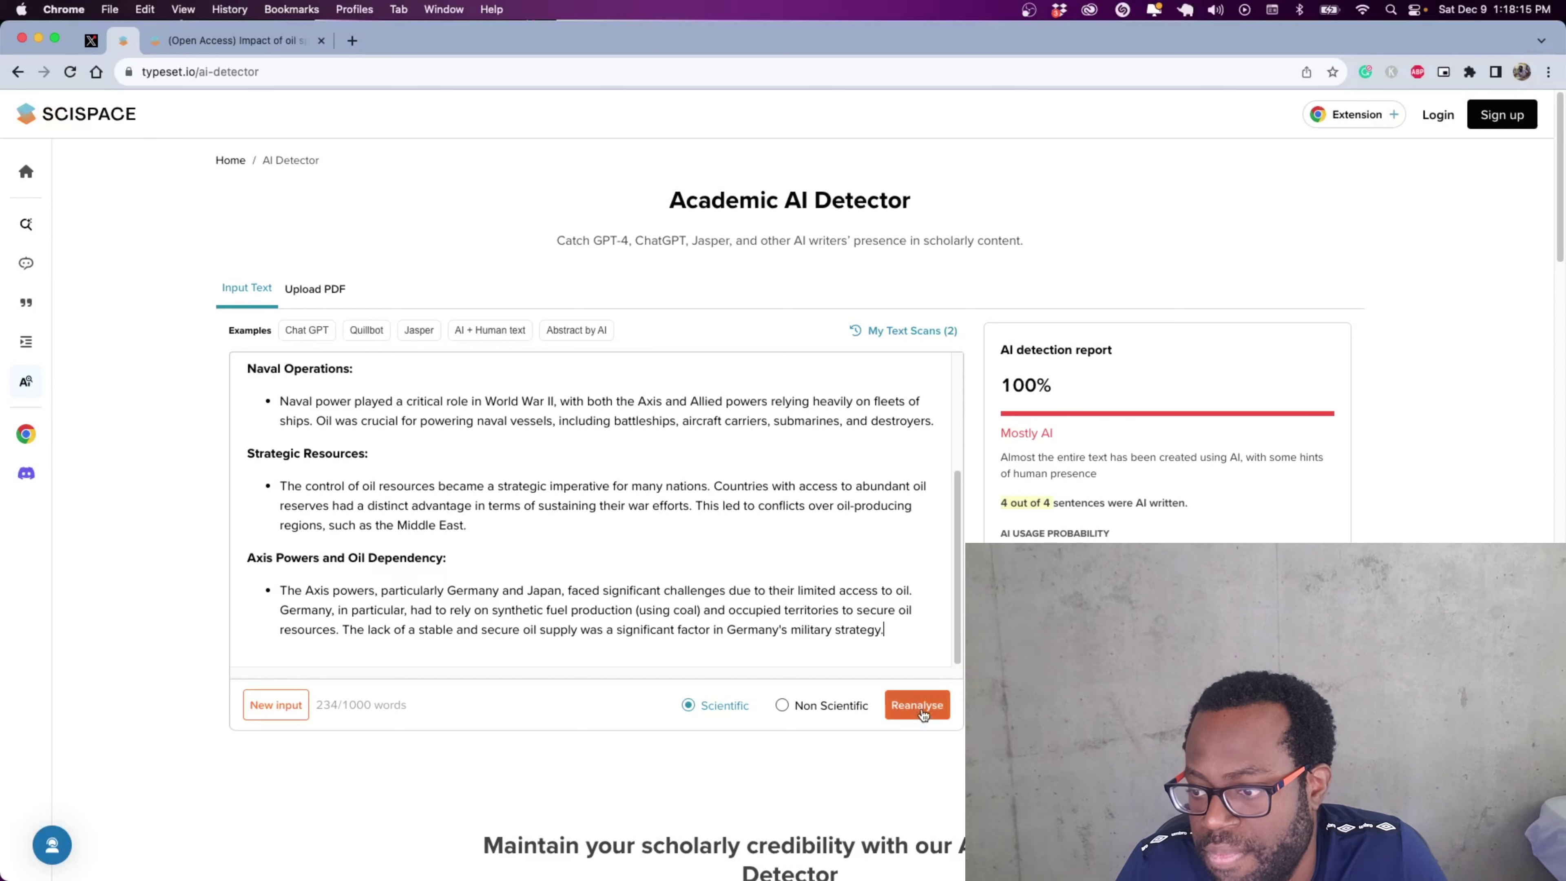
pyautogui.click(919, 706)
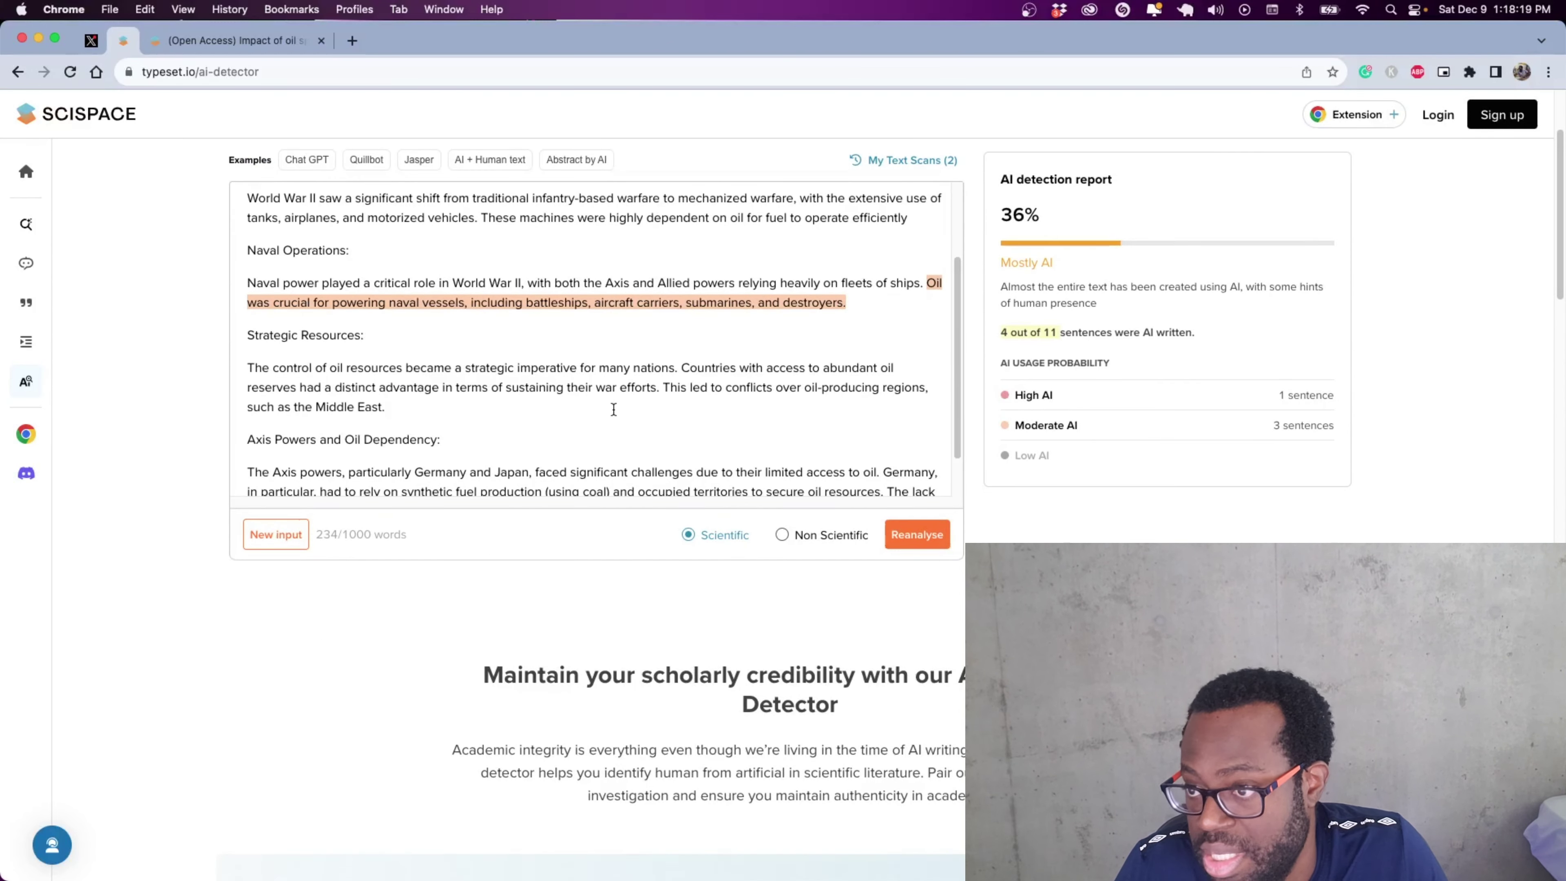
# Review which World War II sentences the detector highlights and check the Mechanized Warfare section.
pyautogui.scroll(3, 627, 358)
pyautogui.scroll(3, 627, 360)
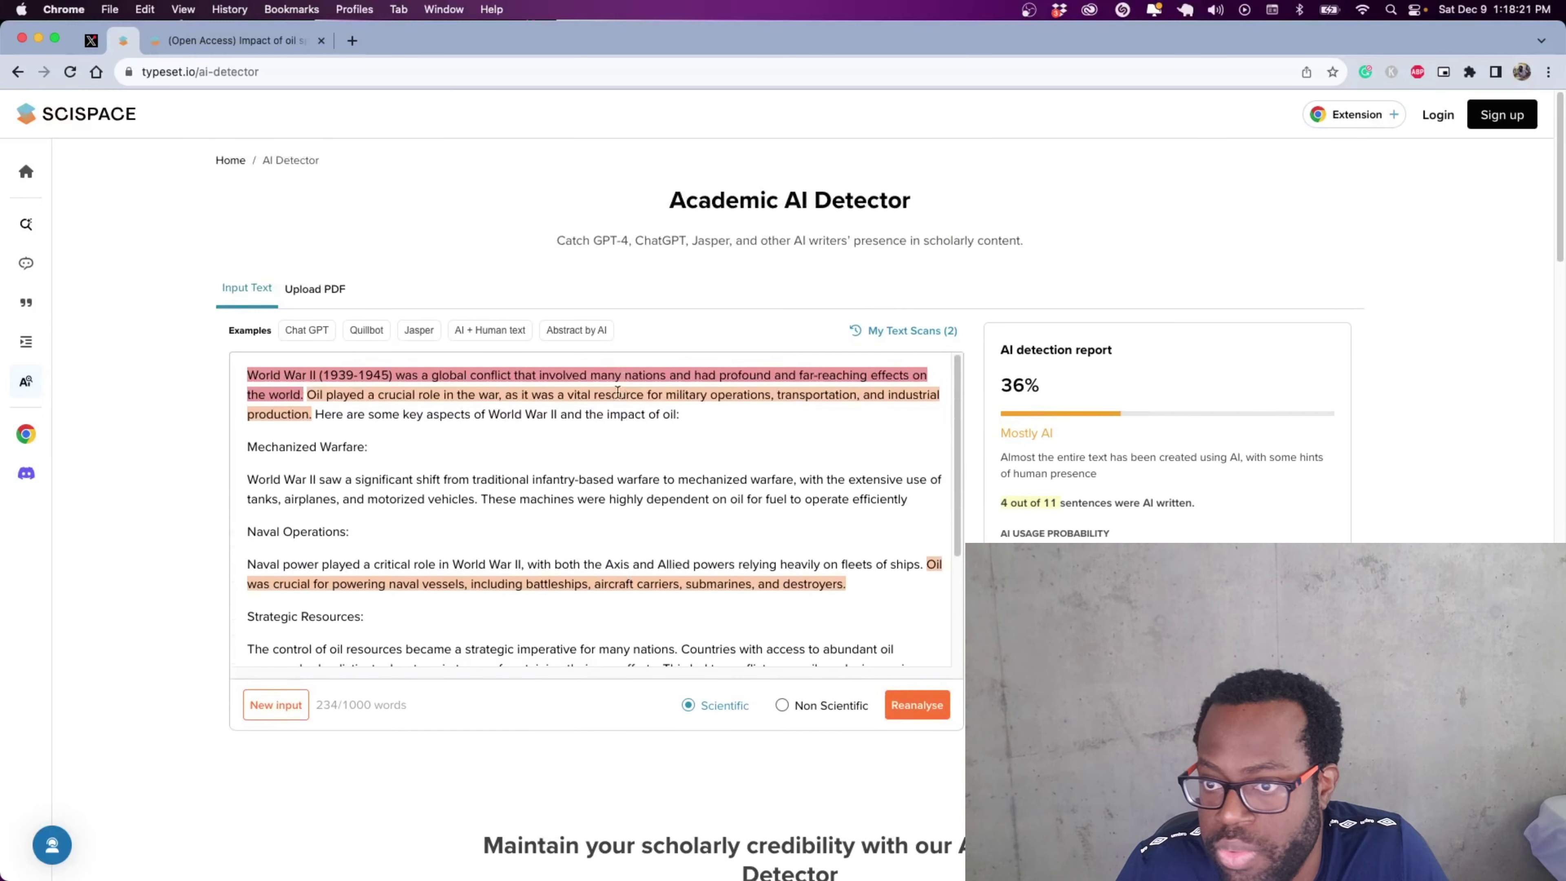
pyautogui.scroll(-3, 518, 499)
pyautogui.scroll(3, 521, 505)
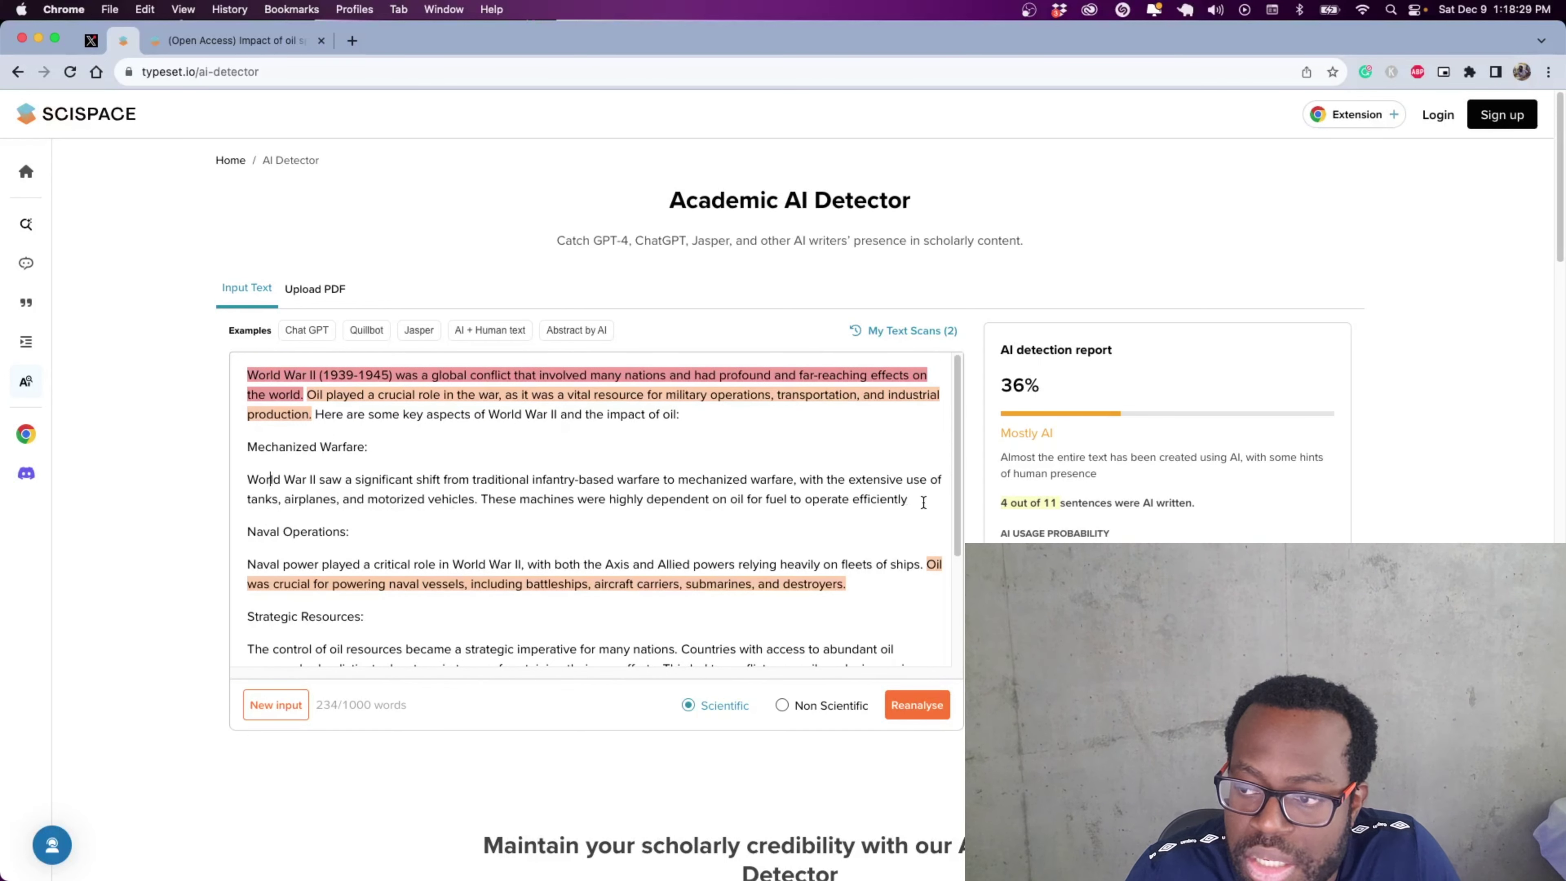
pyautogui.moveTo(922, 502); pyautogui.dragTo(239, 445)
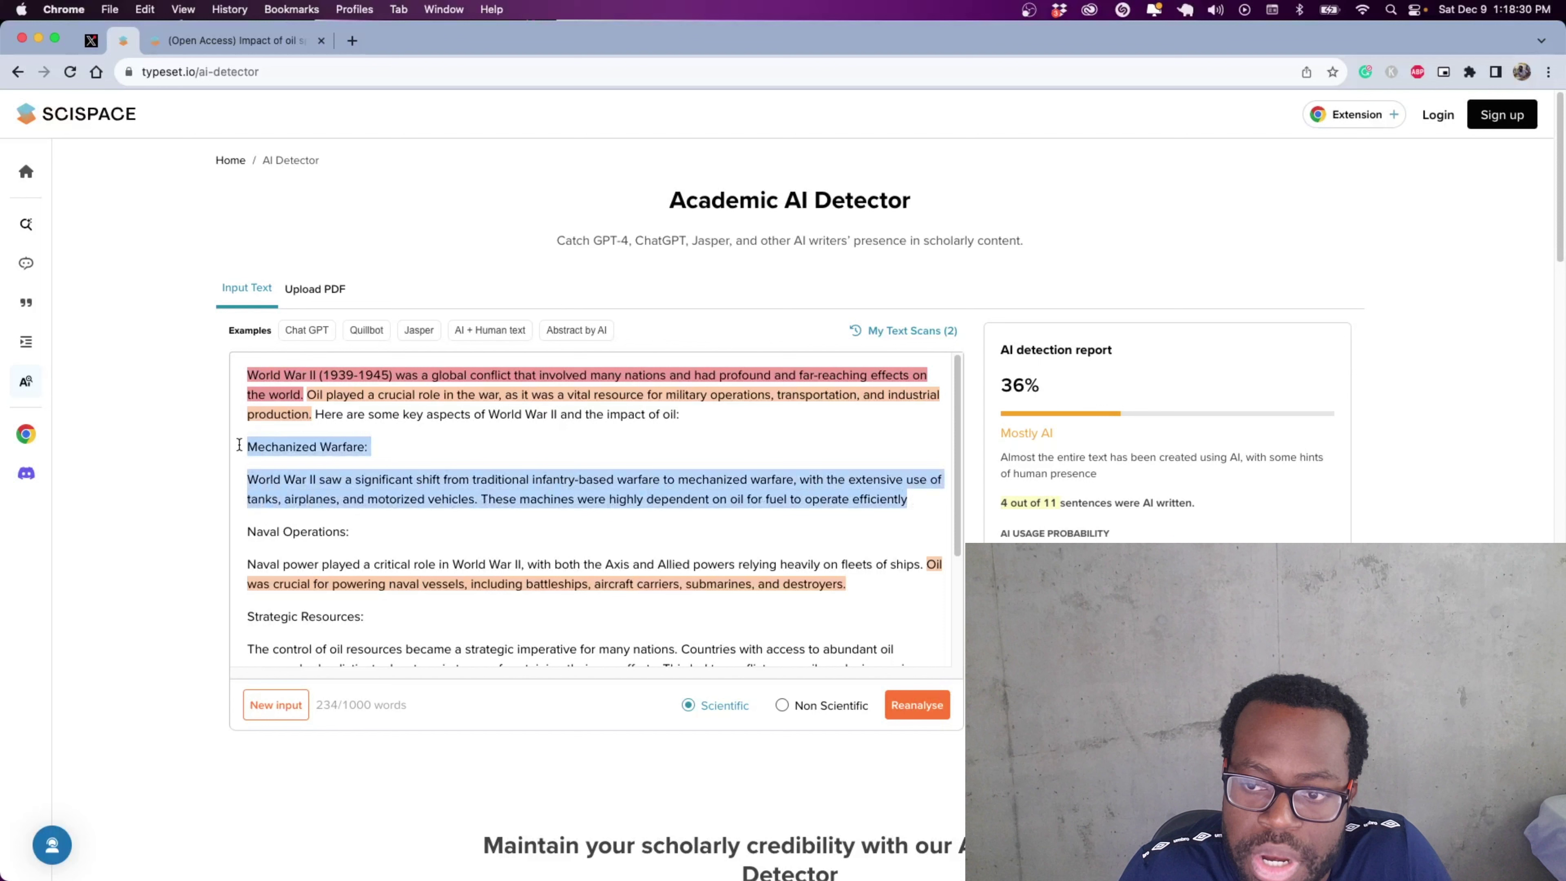
pyautogui.click(363, 497)
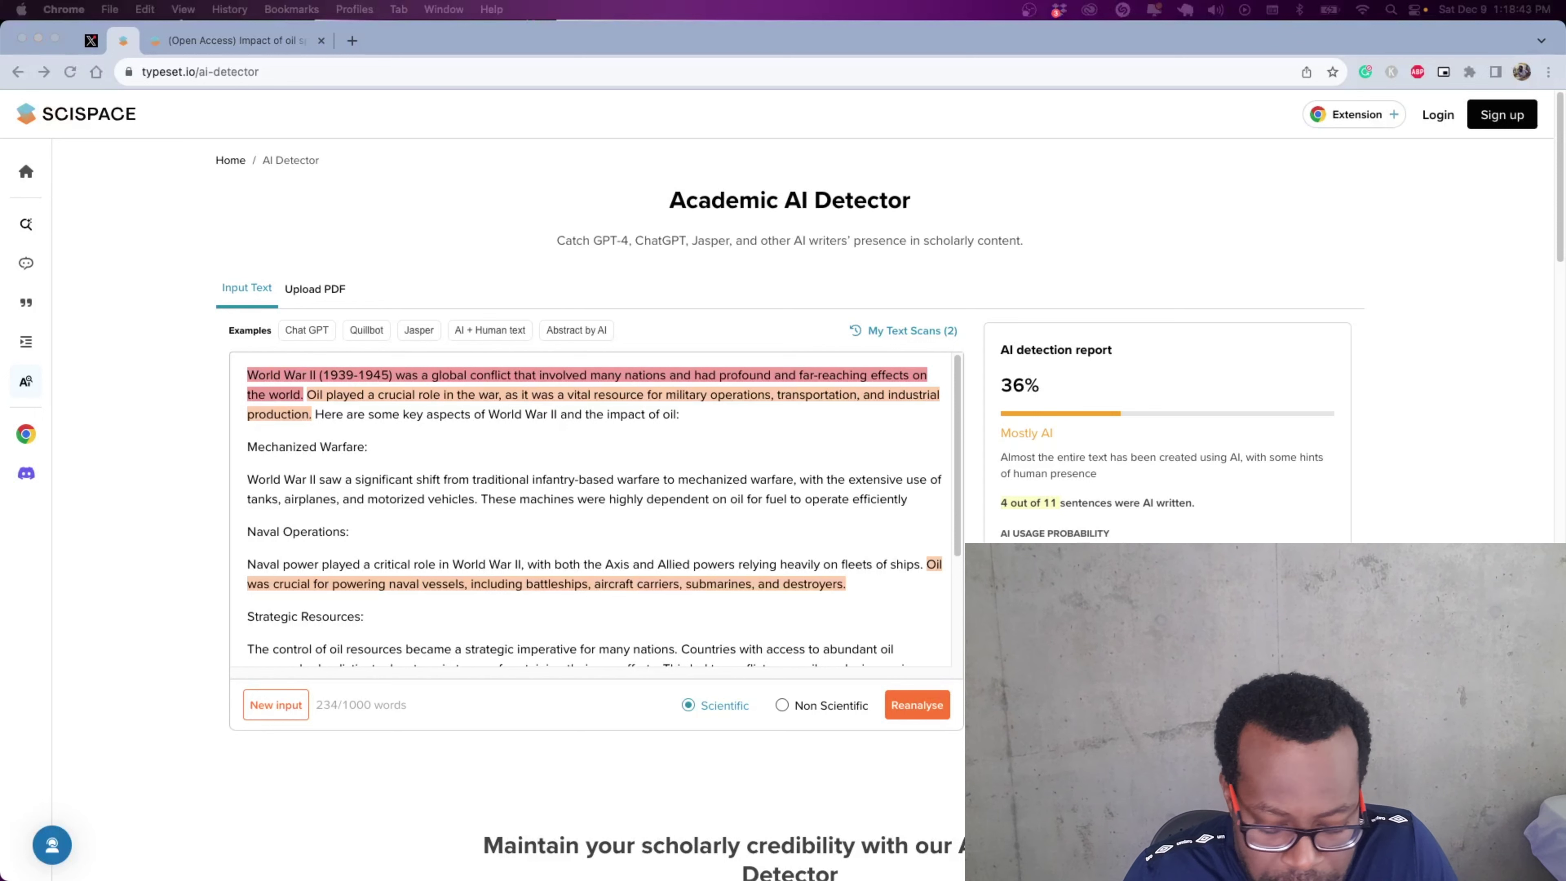
# Replace the AI Detector's text with the passage starting "Creating a template is essential", reanalyse it as Scientific, and review the report.
pyautogui.click(489, 581)
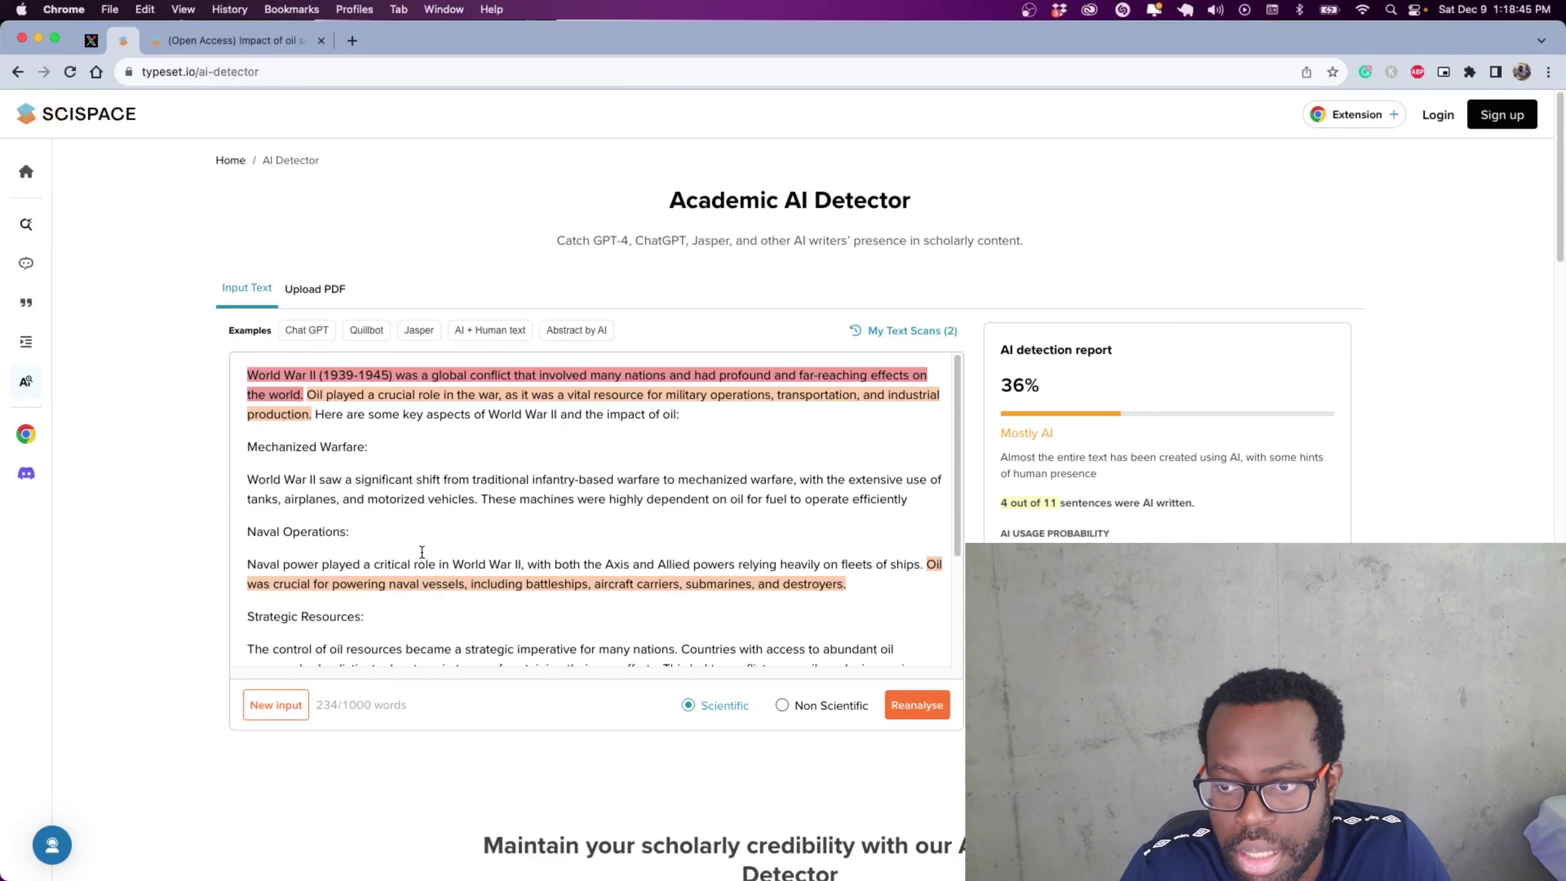
pyautogui.press('super+a')
pyautogui.write("Creating a template is essential to ensuring that you don't miss anything as you work through your goals and action items. This will allow you to manage your plan. You can use the example plan found at the bottom of this article to create your template, but in general, it should begin by identifying the kinds of goals you want to achieve, then listing goals under 30-, 60- and 90-day headers.")
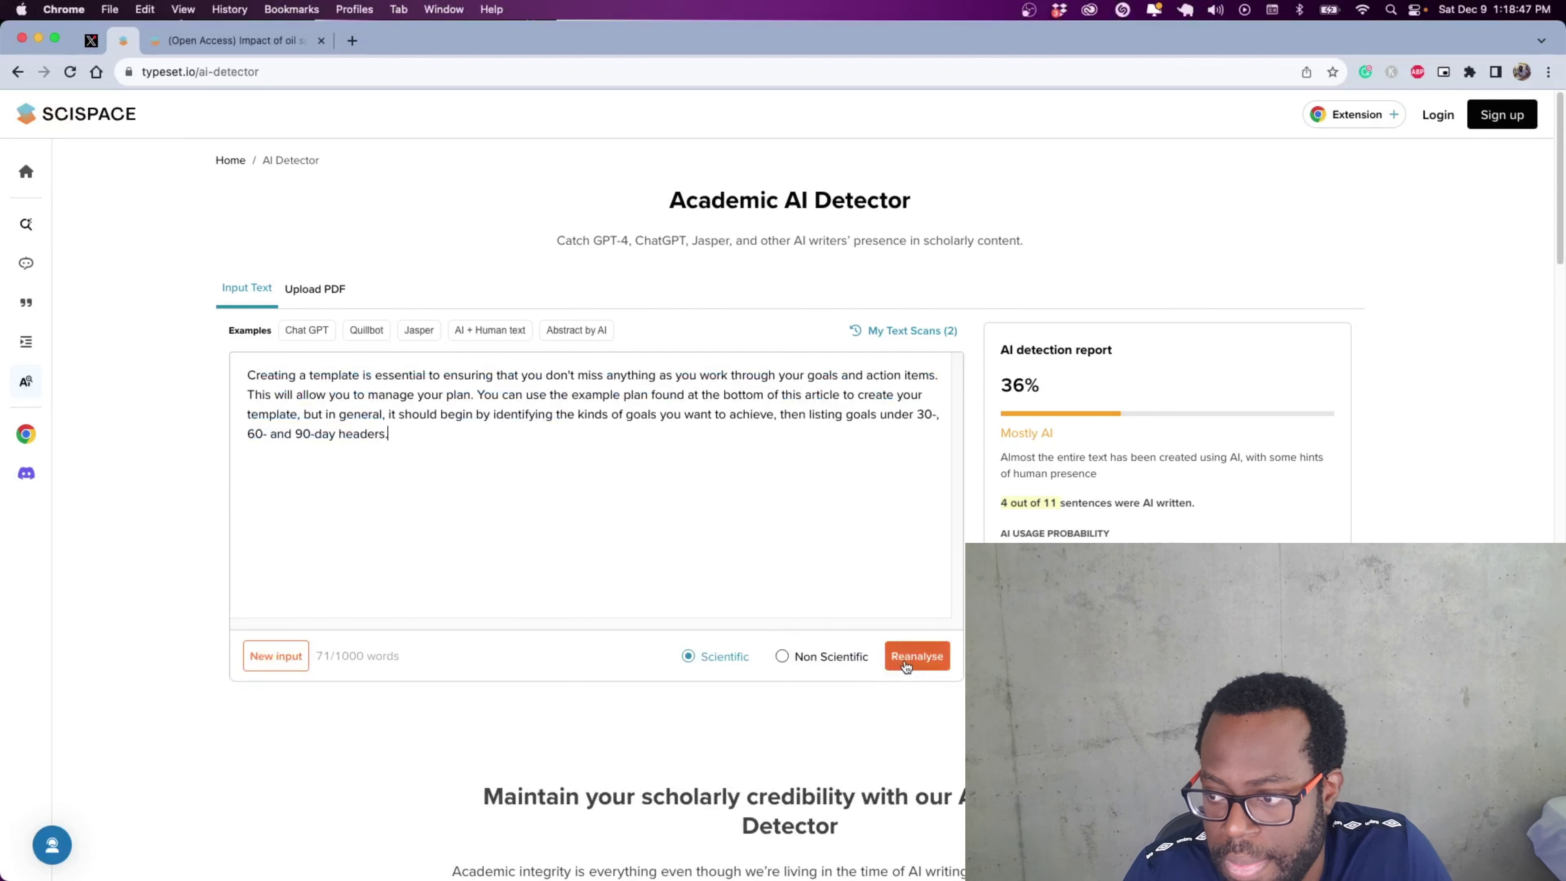
pyautogui.click(905, 657)
pyautogui.scroll(-3, 905, 641)
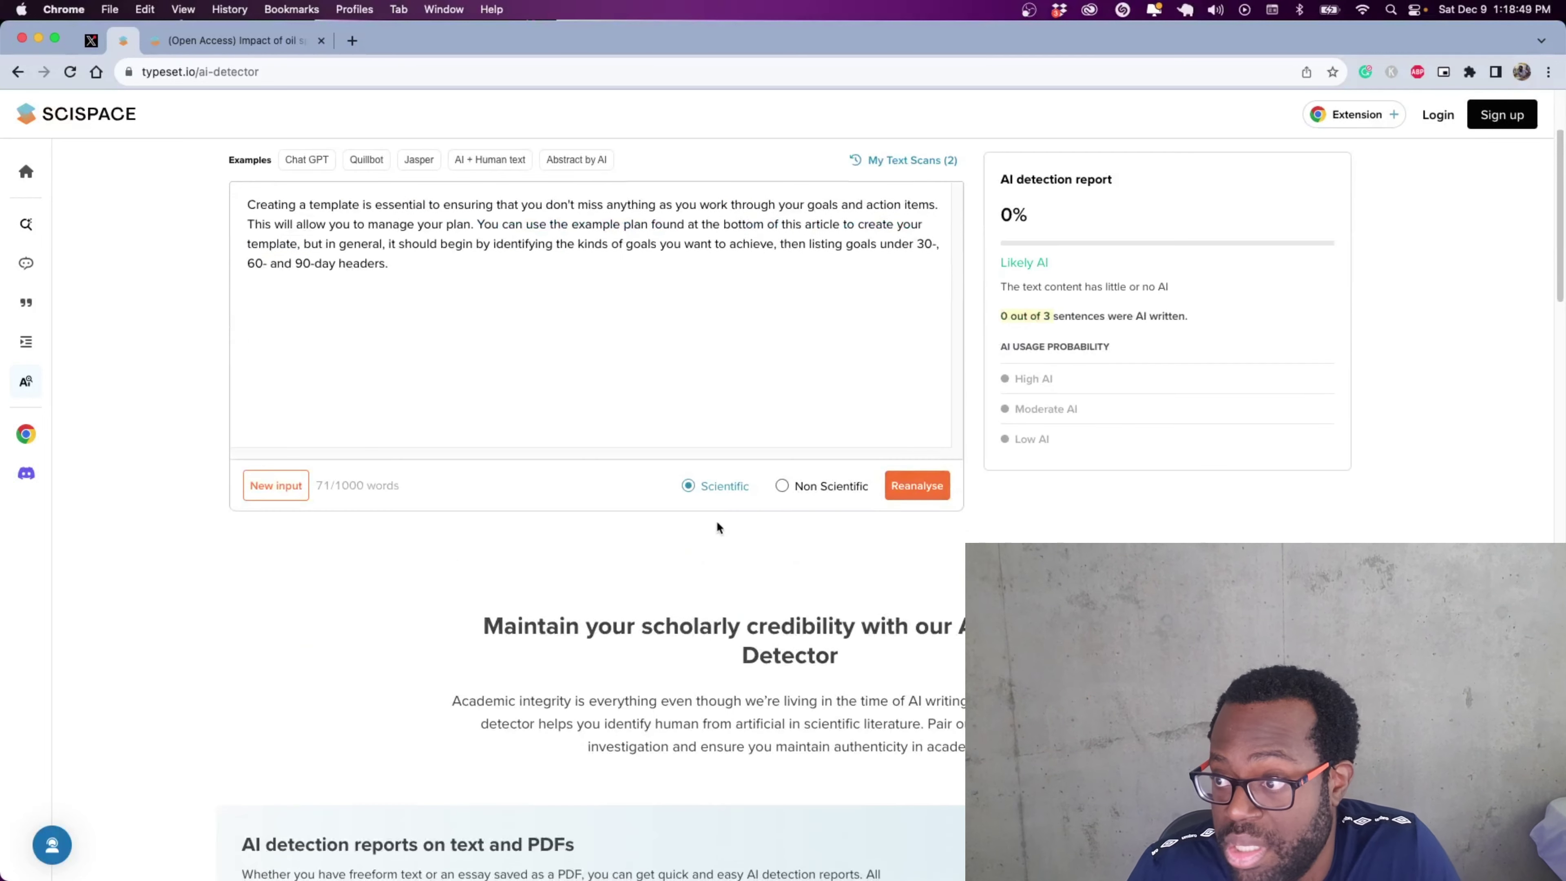
pyautogui.scroll(3, 674, 497)
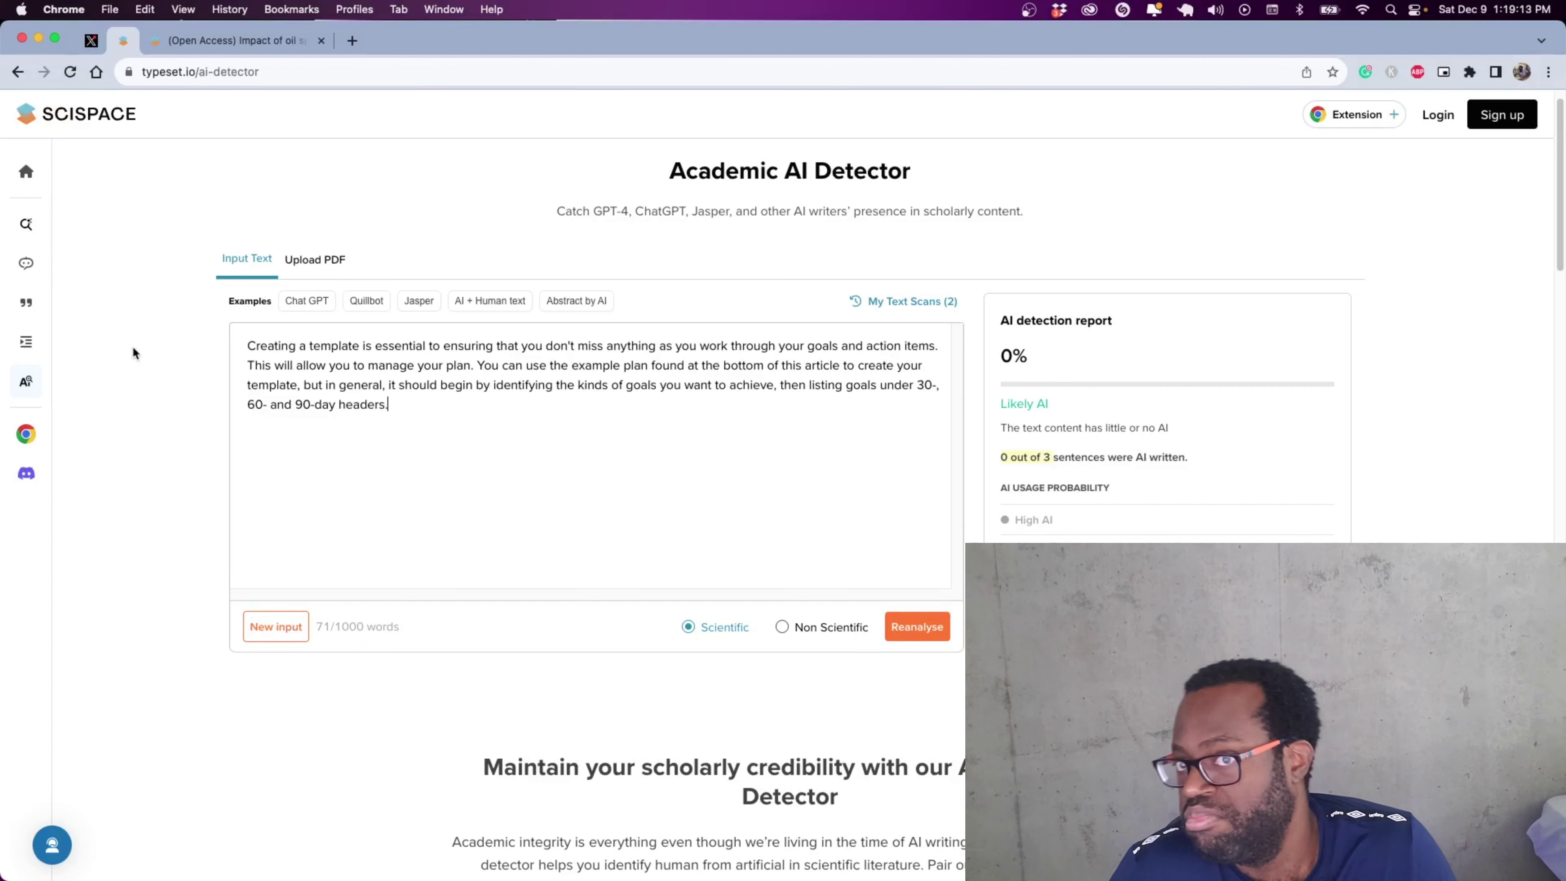
# View Copilot's file upload options for reading with AI and close the open-access oil paper's page.
pyautogui.moveTo(44, 321)
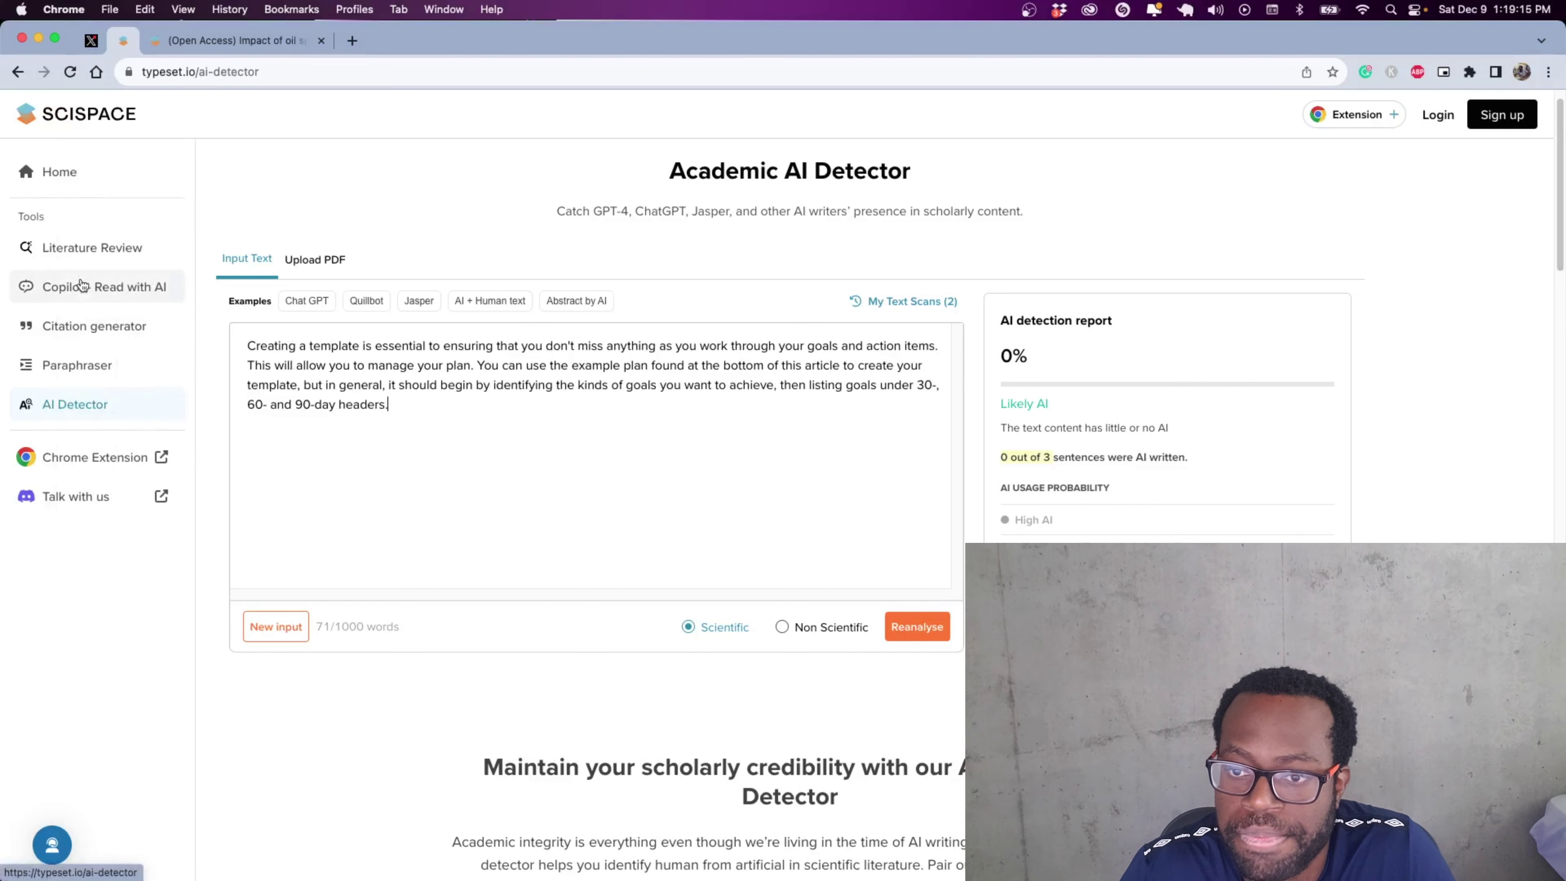
pyautogui.click(82, 285)
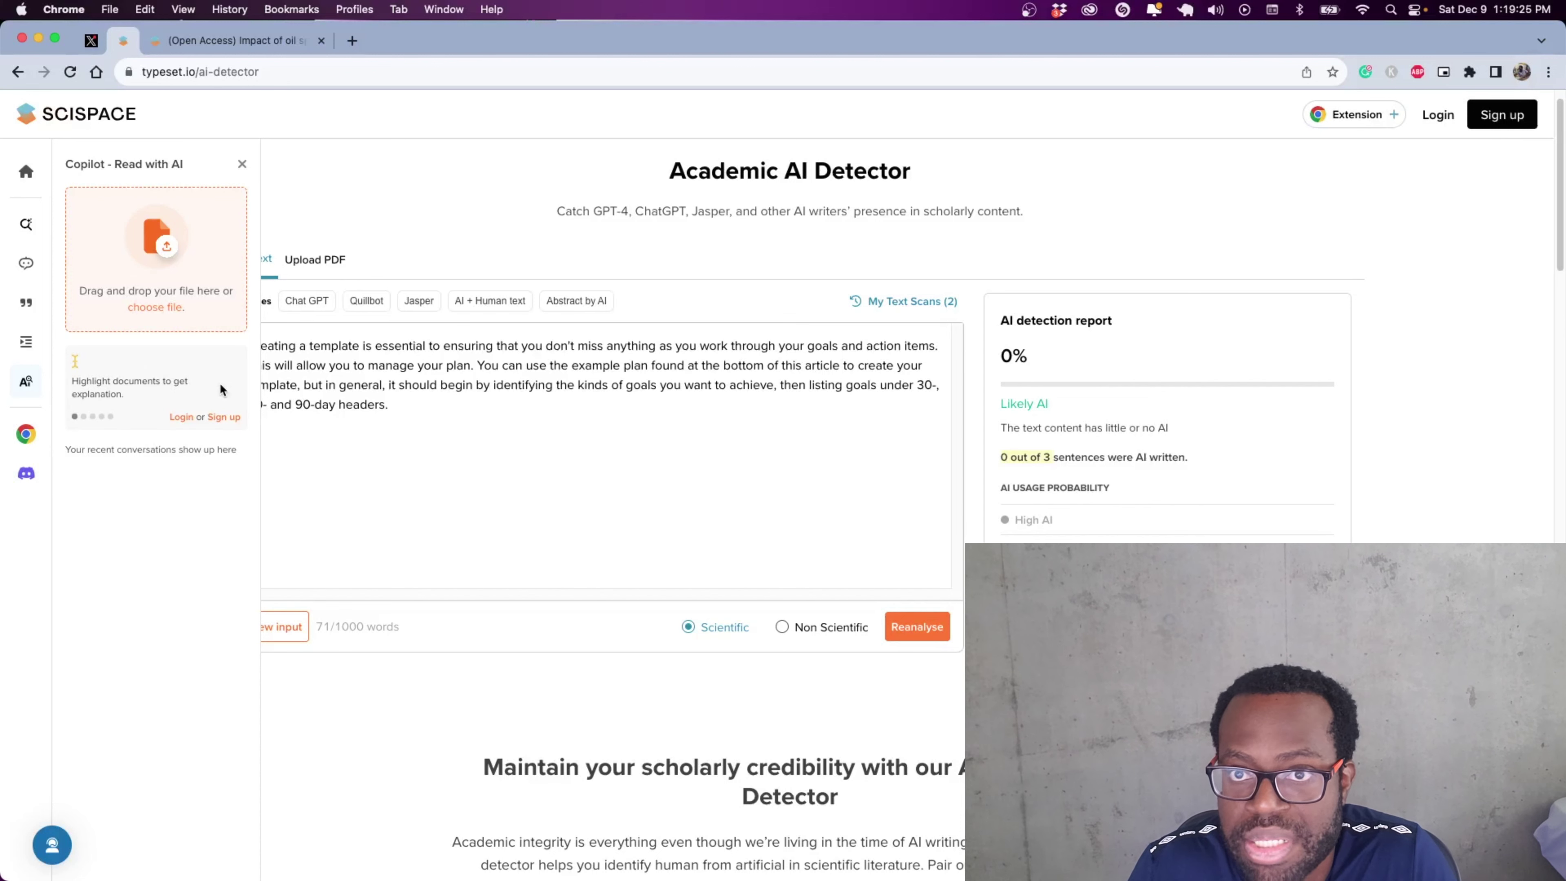
pyautogui.click(322, 41)
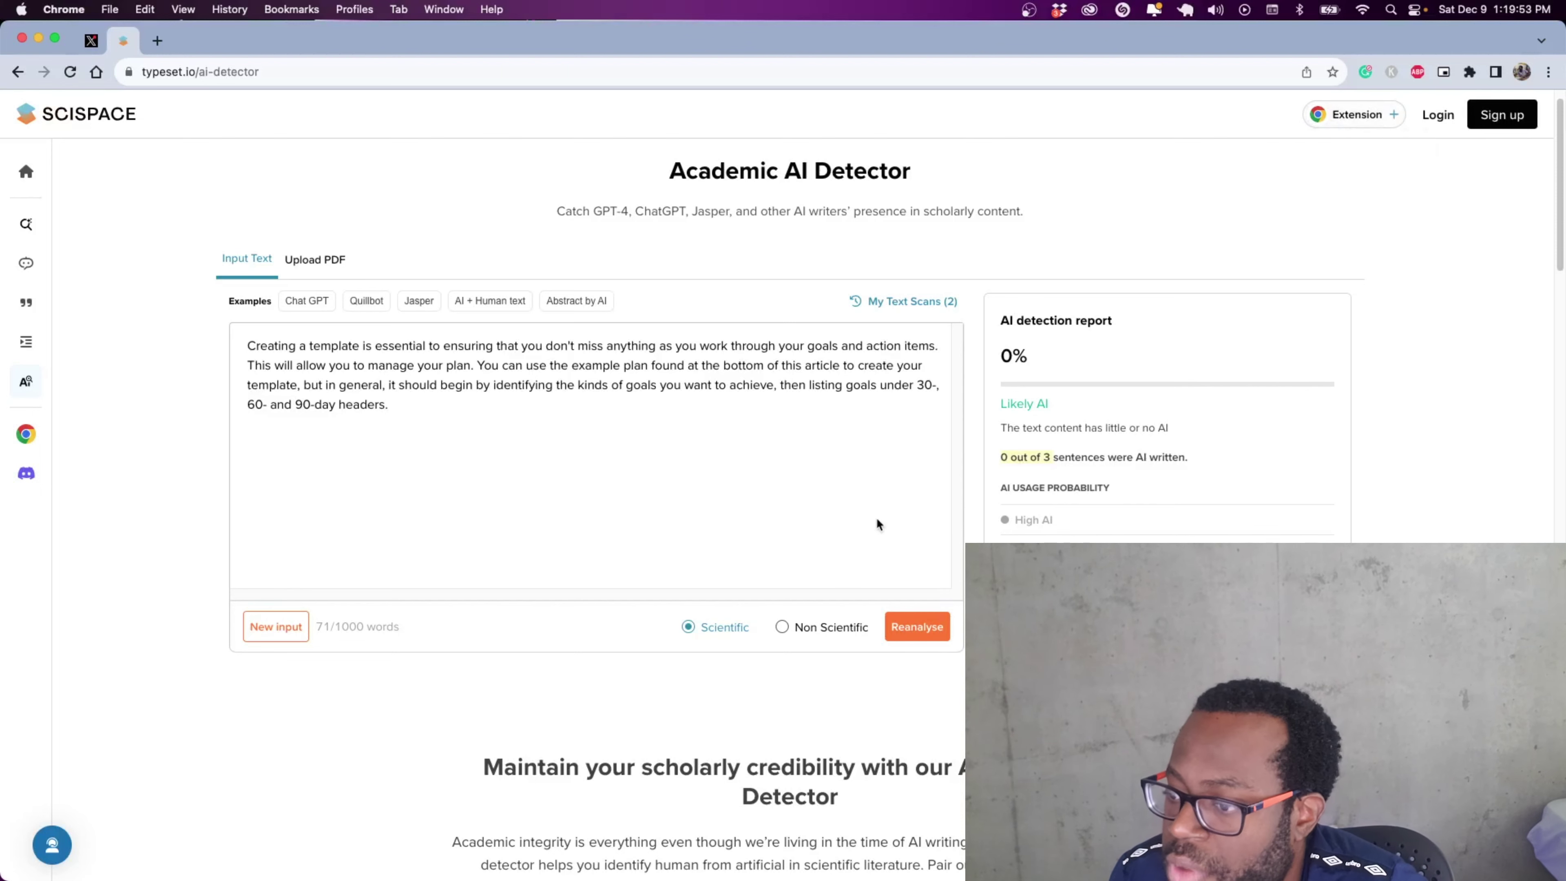
# Switch the AI Detector from text input to PDF upload.
pyautogui.scroll(-5, 849, 561)
pyautogui.scroll(5, 706, 629)
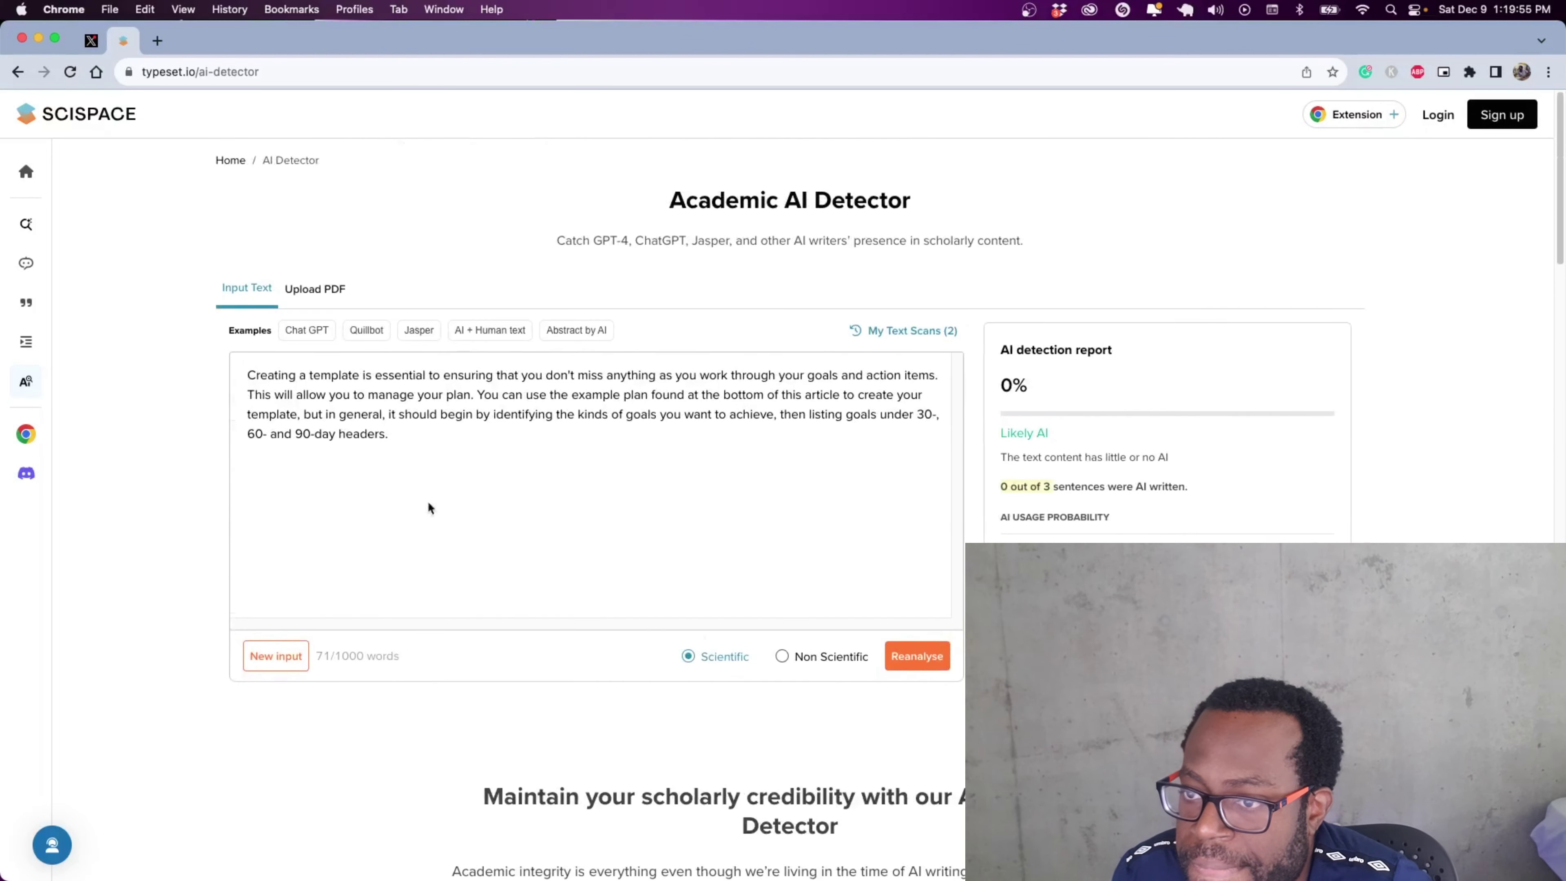
pyautogui.click(298, 305)
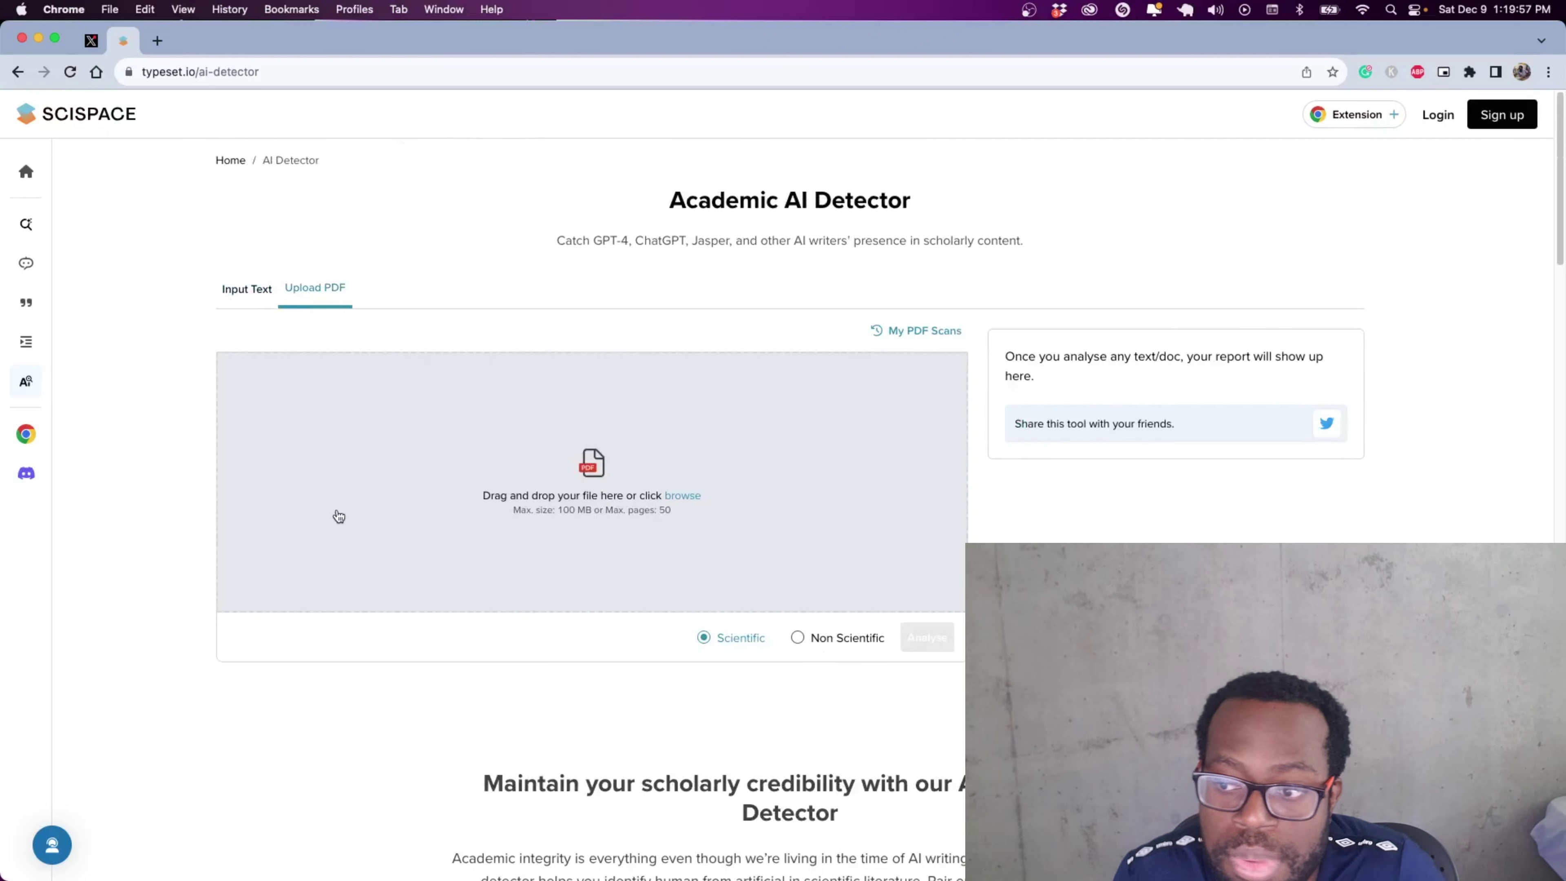